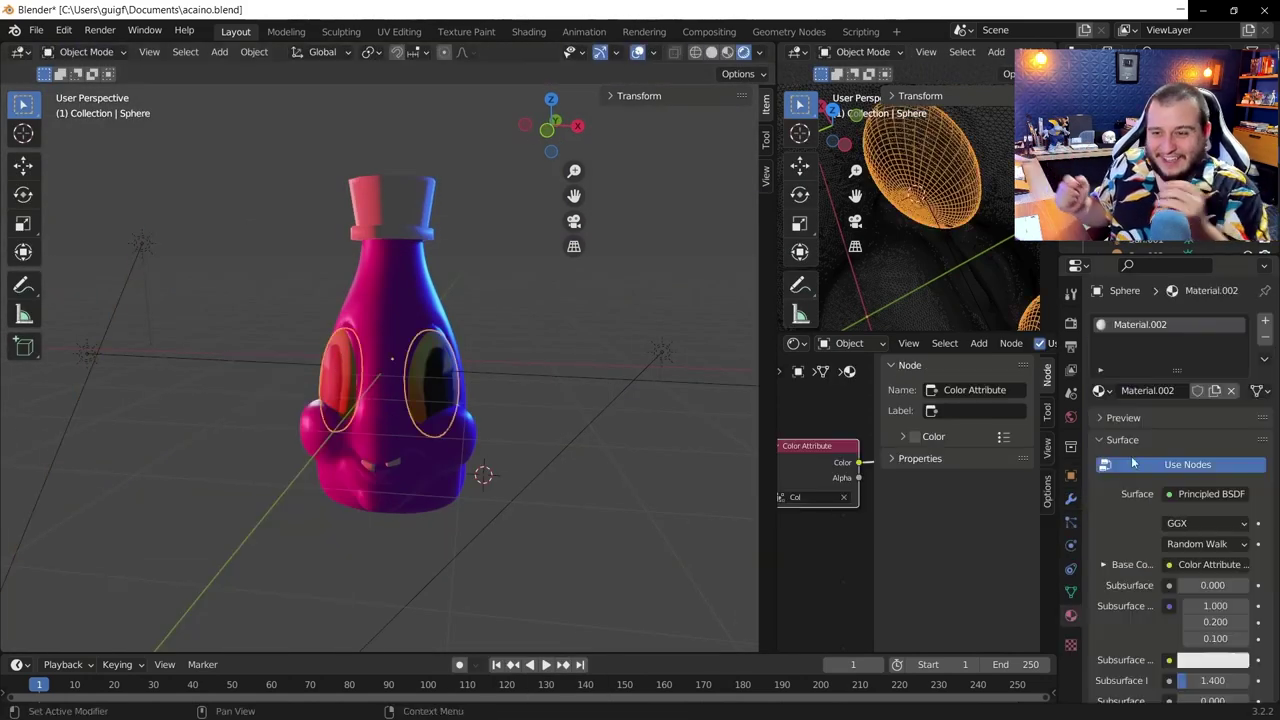
# Vertex-paint blue shading around the upper rims of both eyes with the Draw brush at 19 px radius and 0.238 strength
pyautogui.scroll(-5, 1133, 462)
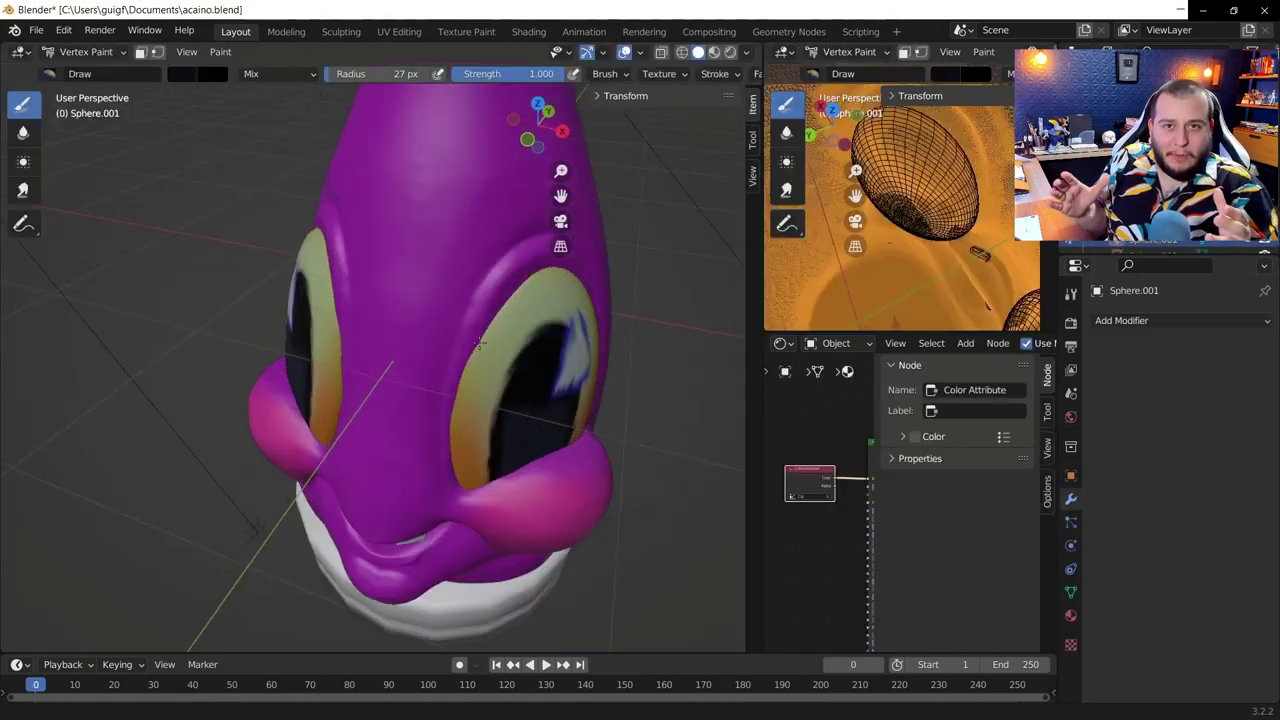
pyautogui.click(197, 73)
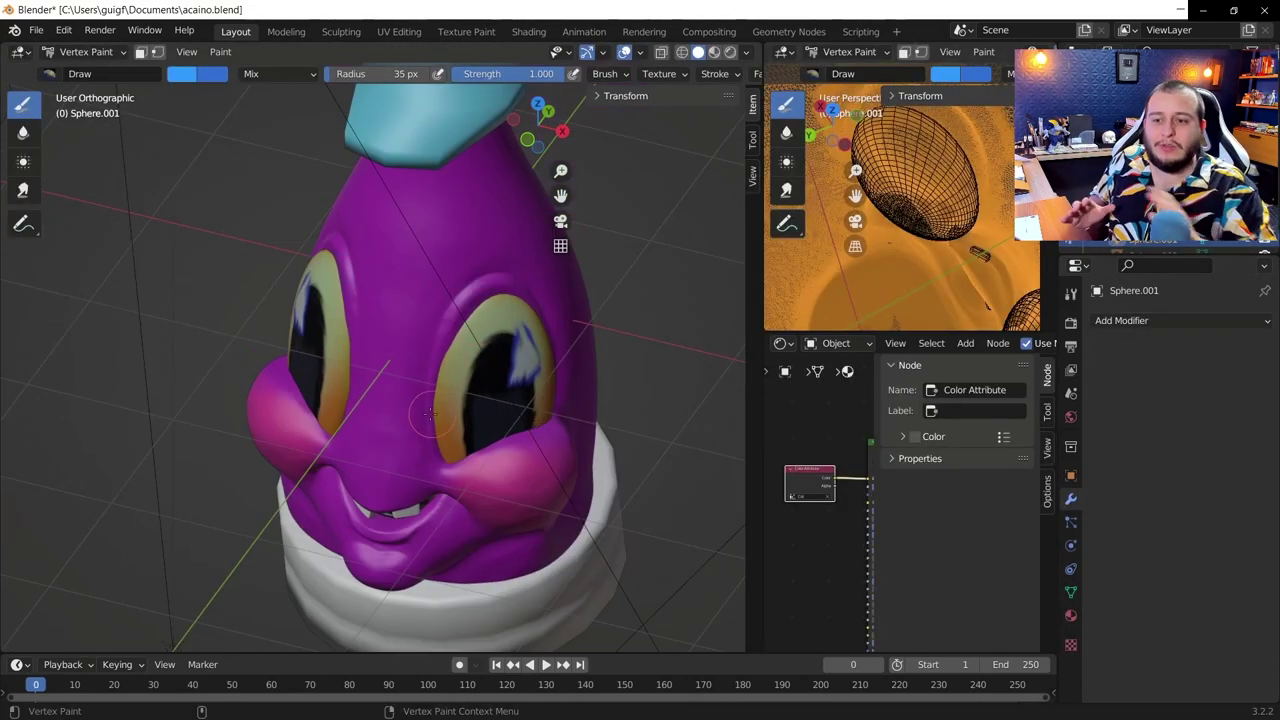
pyautogui.moveTo(437, 414); pyautogui.dragTo(344, 336, button='middle')
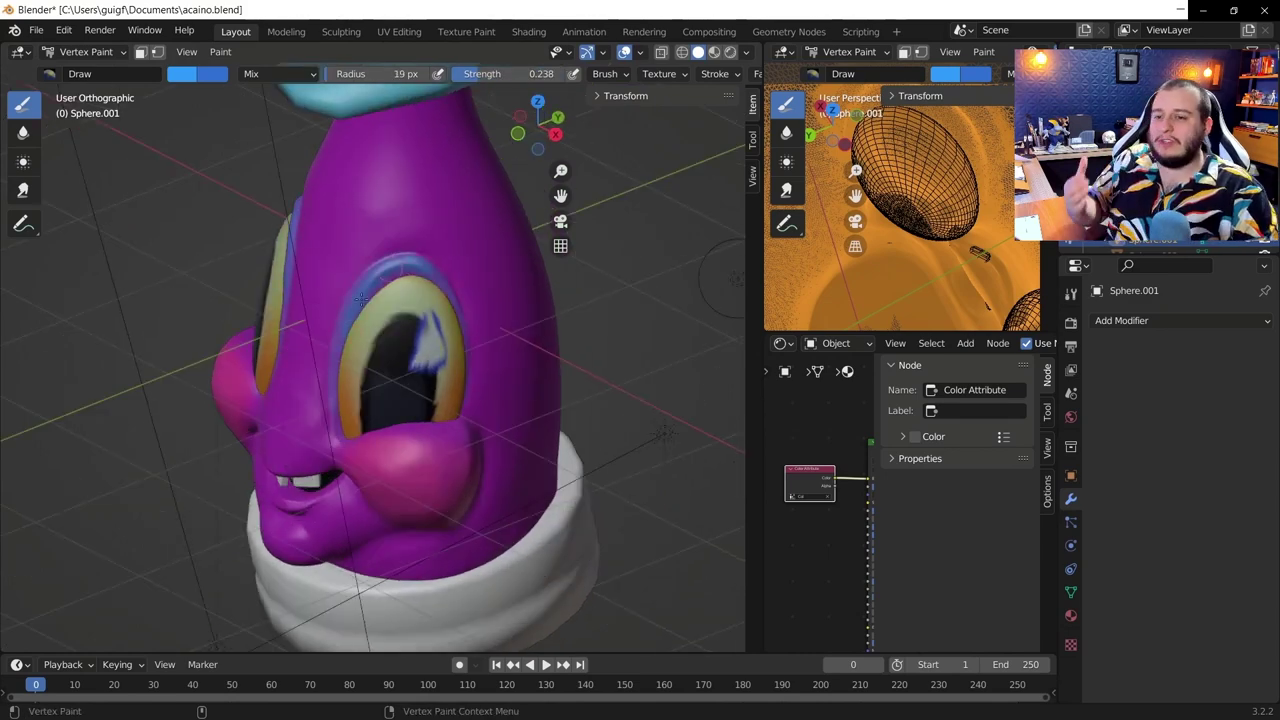
pyautogui.moveTo(662, 432); pyautogui.dragTo(520, 330, button='middle')
pyautogui.scroll(2, 462, 283)
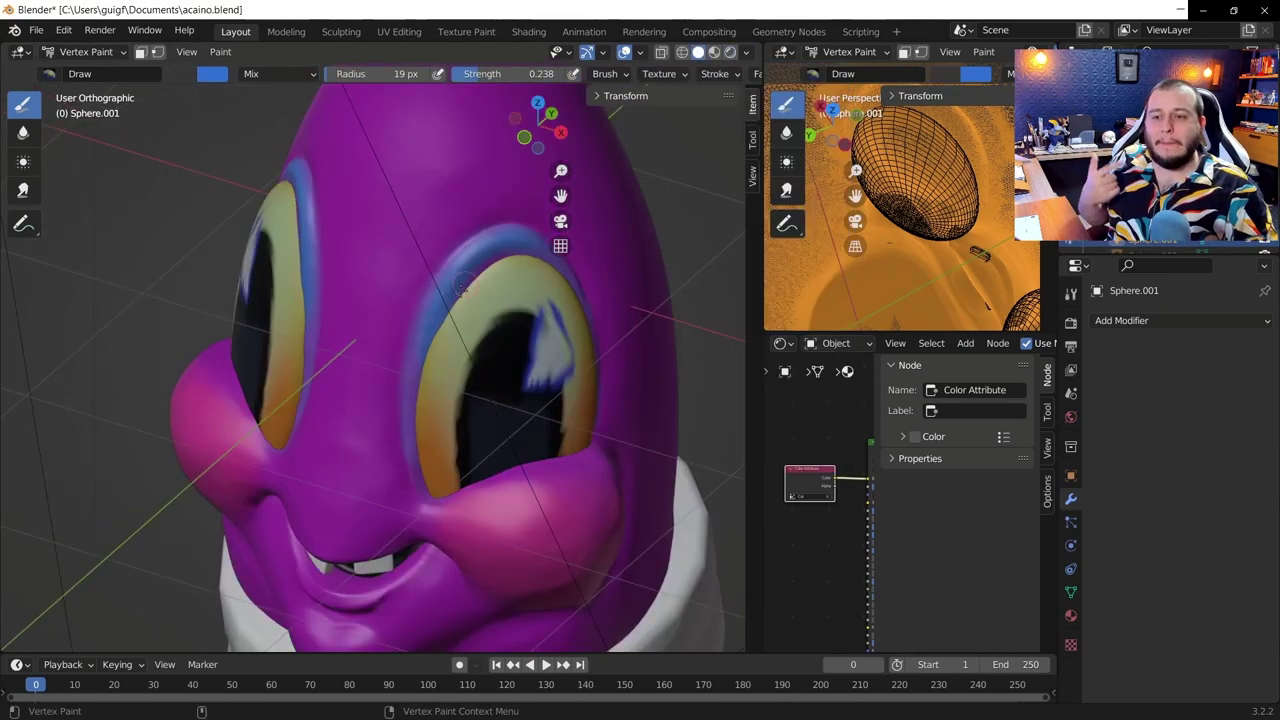
pyautogui.moveTo(430, 341); pyautogui.dragTo(451, 284, button='middle')
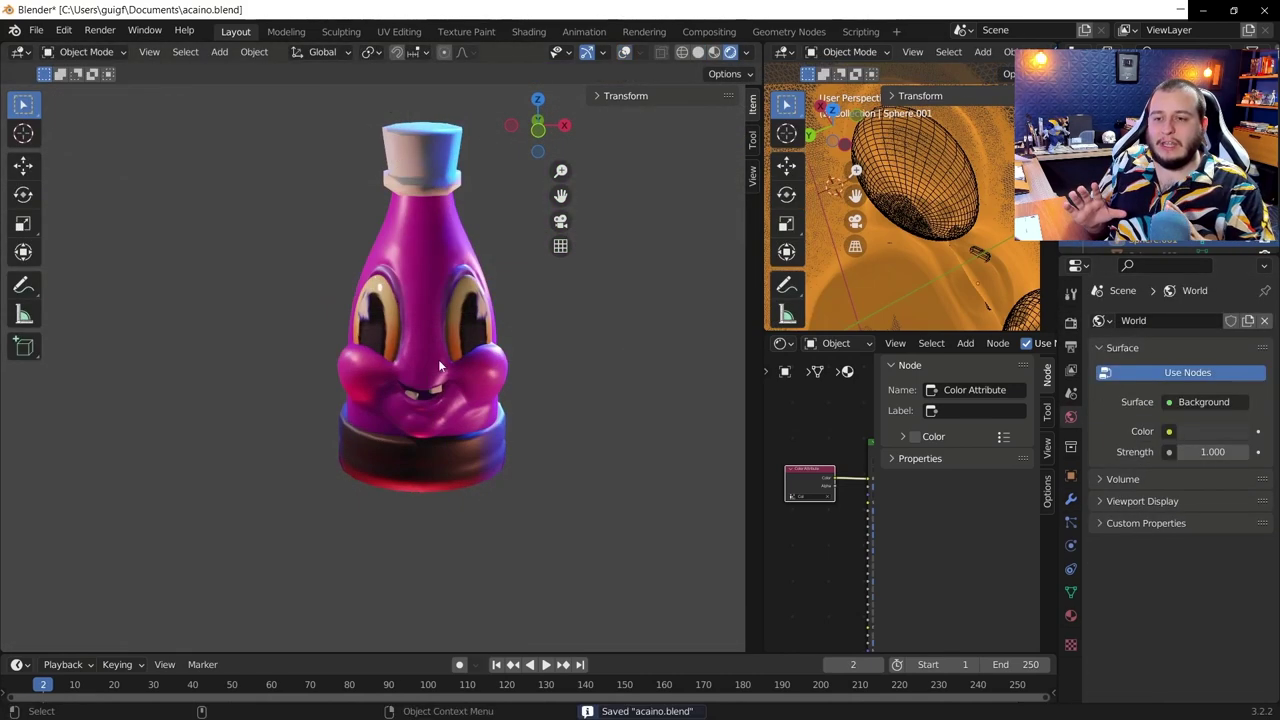
# Open the material settings for the bottle character and widen the main 3D viewport
pyautogui.click(1070, 498)
pyautogui.click(1070, 615)
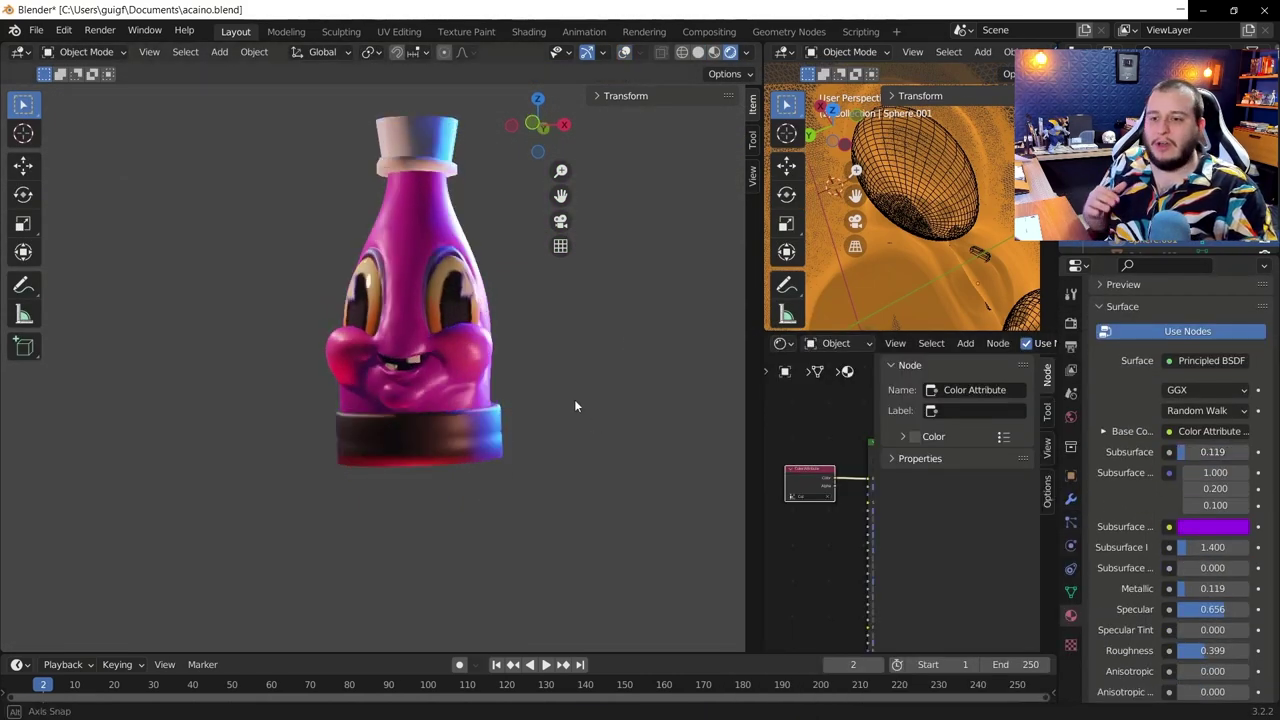
pyautogui.moveTo(762, 240); pyautogui.dragTo(964, 80)
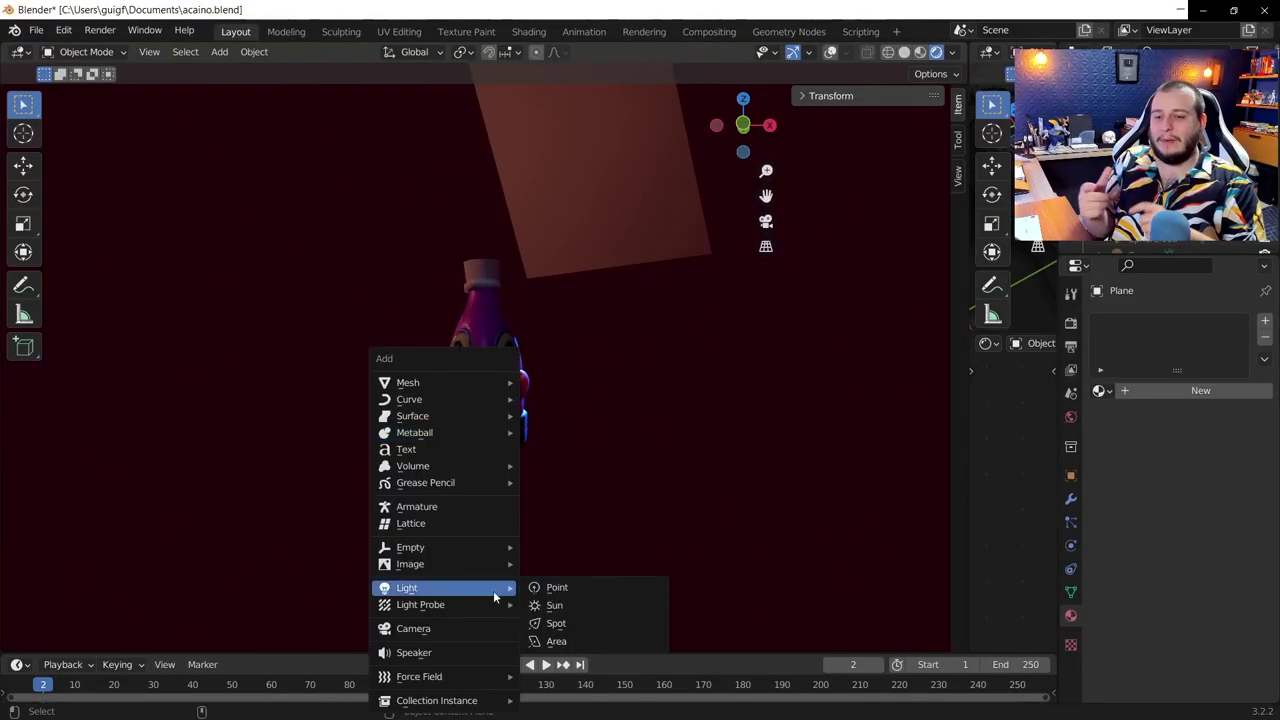
# Add a pink 1500 W area light and position it to illuminate the bottle's face
pyautogui.click(556, 641)
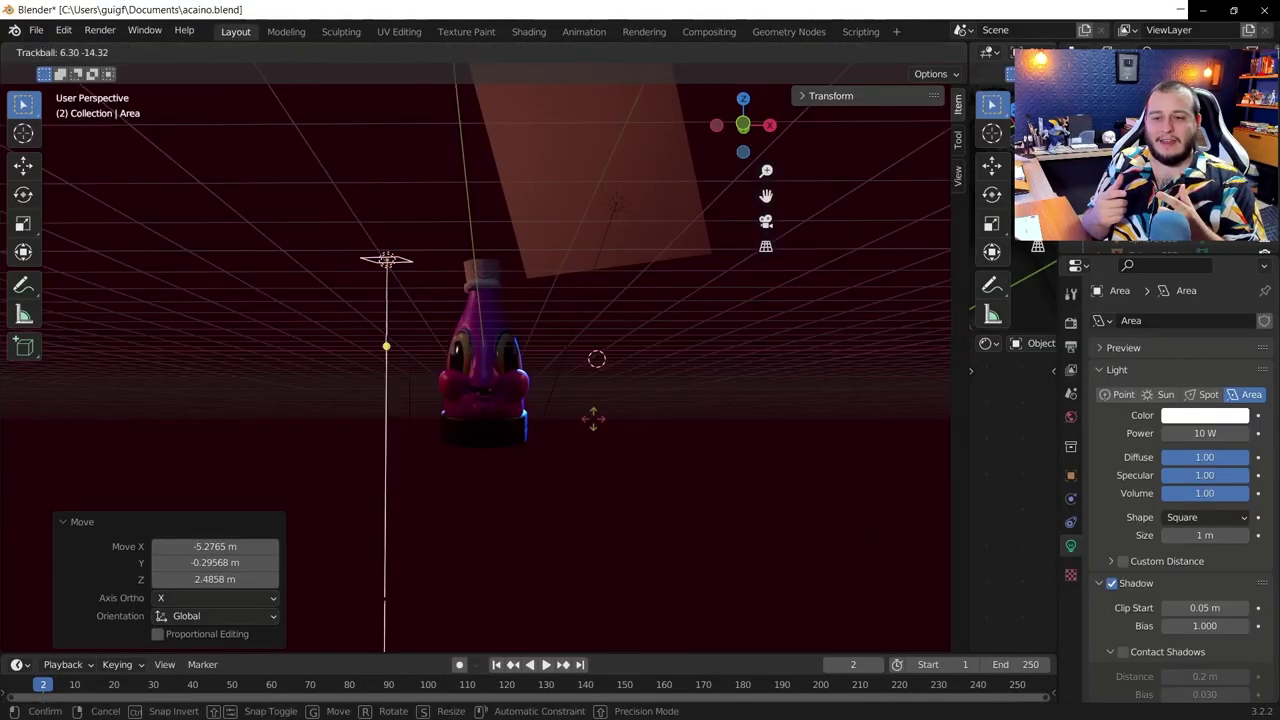
pyautogui.click(1205, 415)
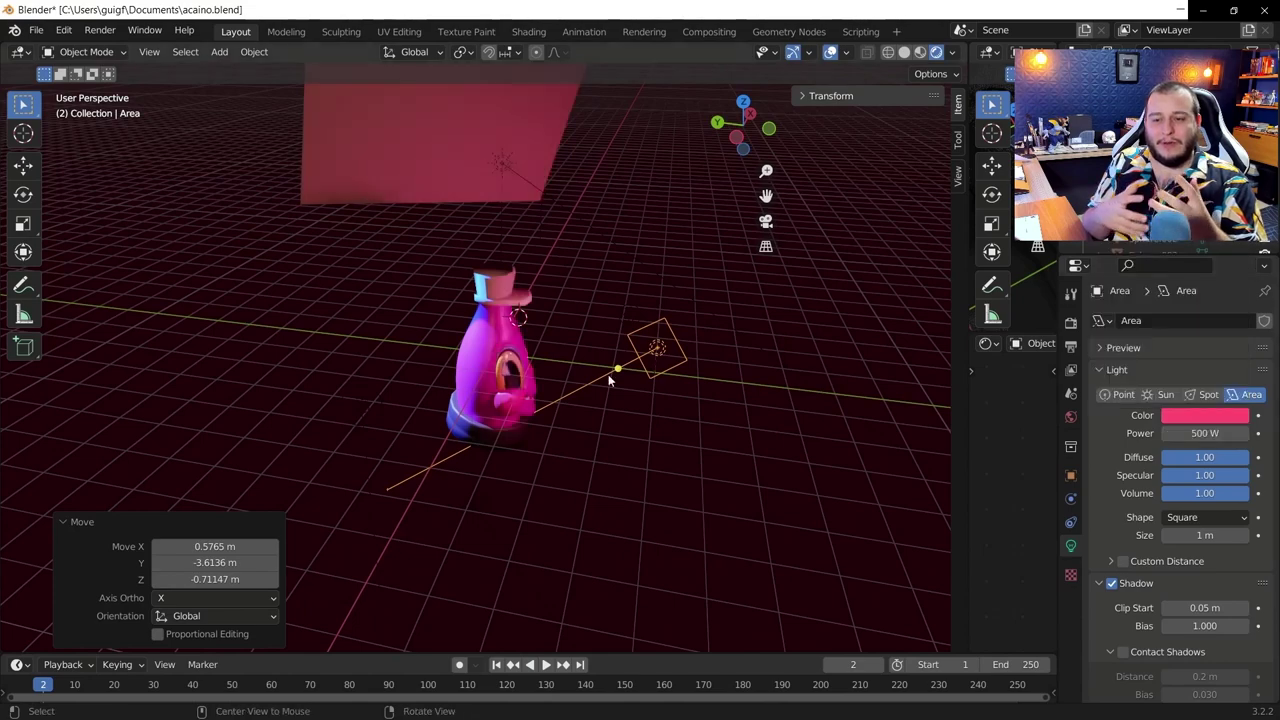
pyautogui.press('g')
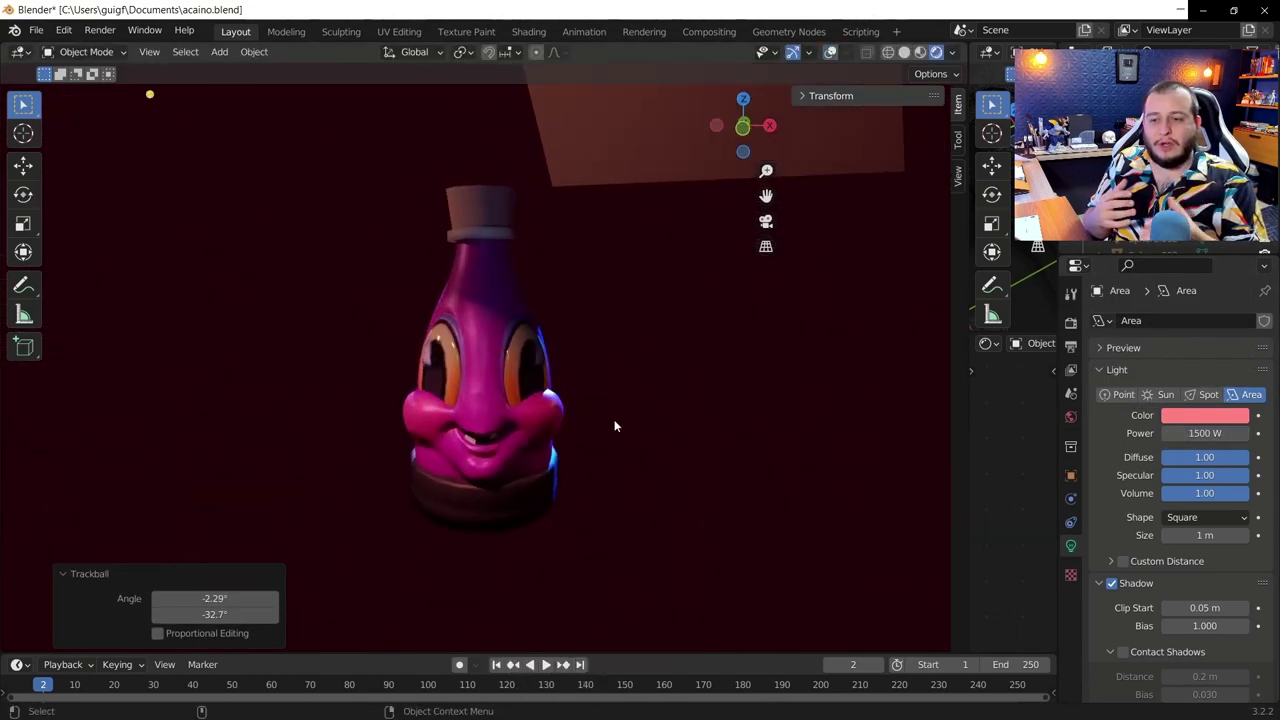
pyautogui.rightClick(470, 408)
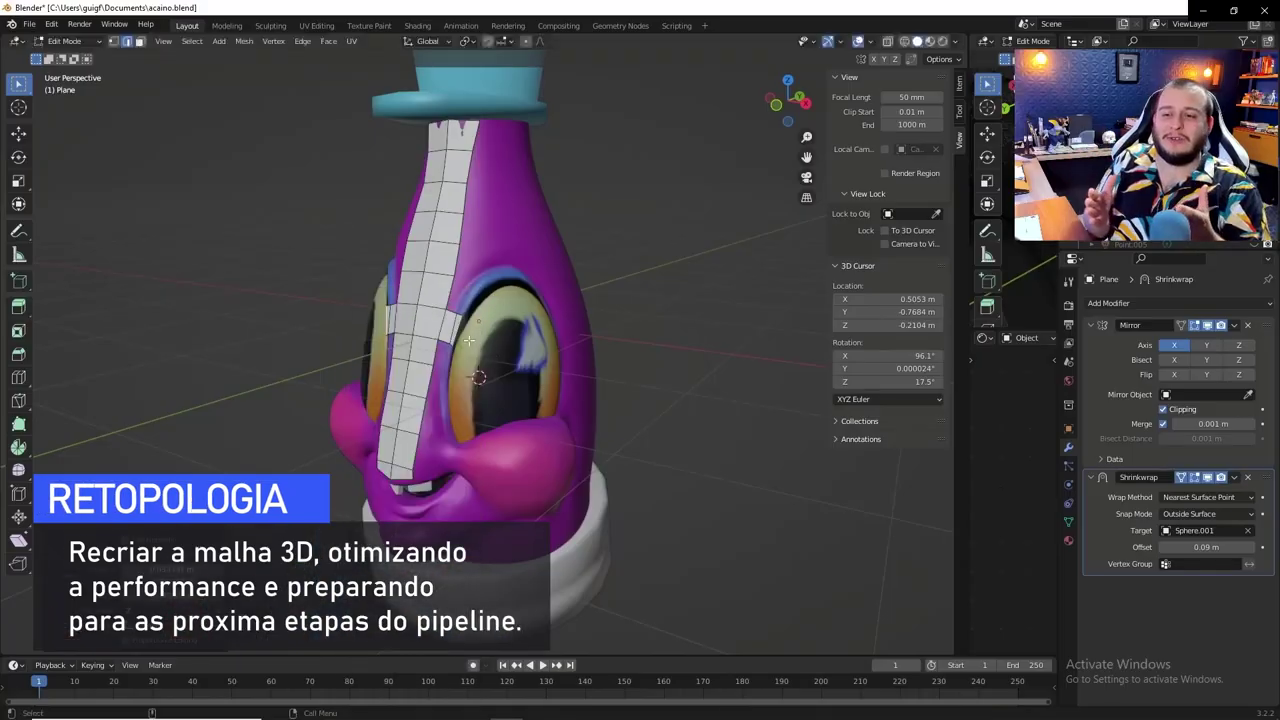
# Build a strip of retopology faces along the eye's upper rim, scaling and rotating the end edge to follow the curve
pyautogui.scroll(3, 468, 340)
pyautogui.rightClick(454, 229)
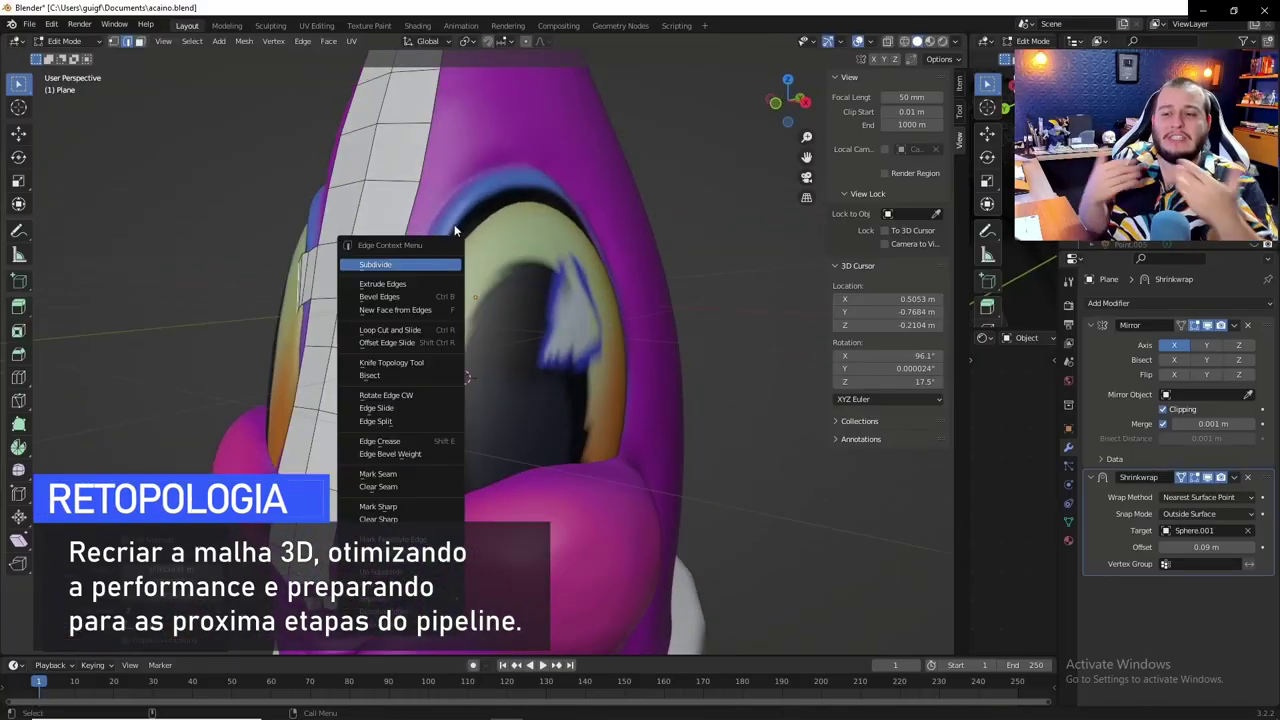
pyautogui.moveTo(673, 273); pyautogui.dragTo(640, 300, button='middle')
pyautogui.press('s')
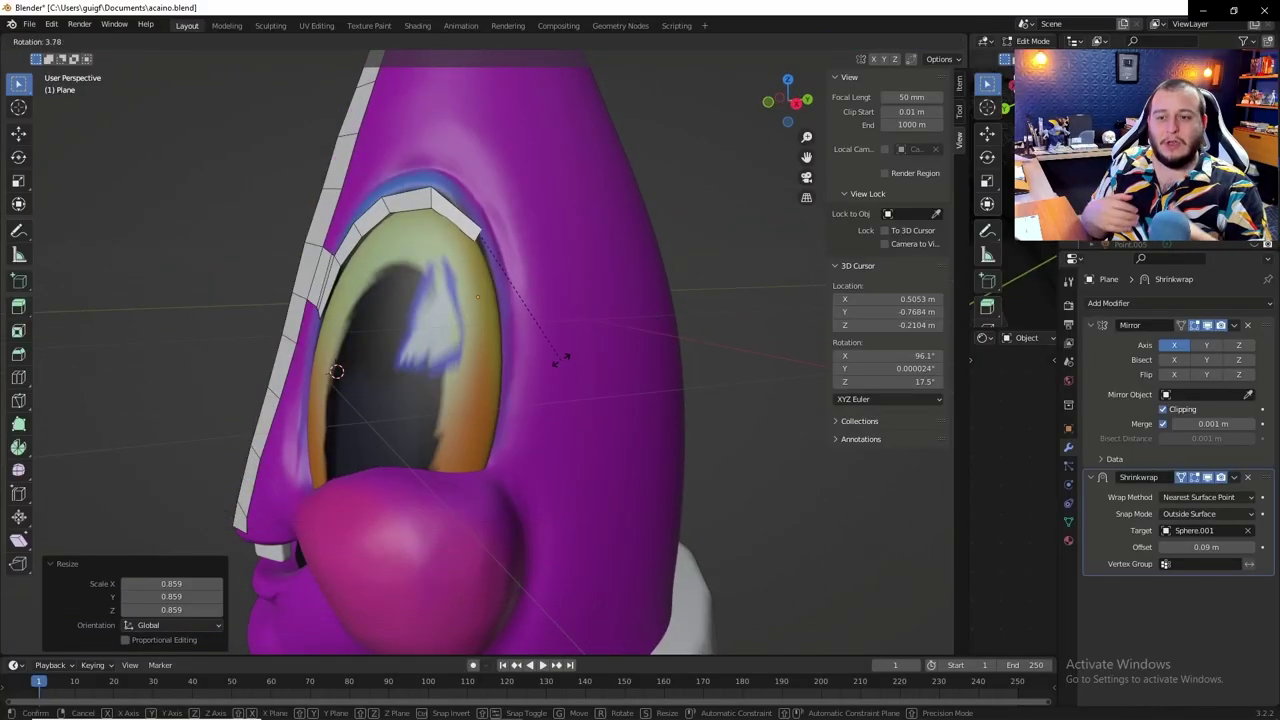
pyautogui.click(589, 421)
# Continue the retopology strip down both sides of the eye to the cheek and adjust its vertices
pyautogui.moveTo(589, 421); pyautogui.dragTo(428, 337, button='middle')
pyautogui.rightClick(428, 337)
pyautogui.click(428, 337)
pyautogui.scroll(3, 430, 350)
pyautogui.press('g')
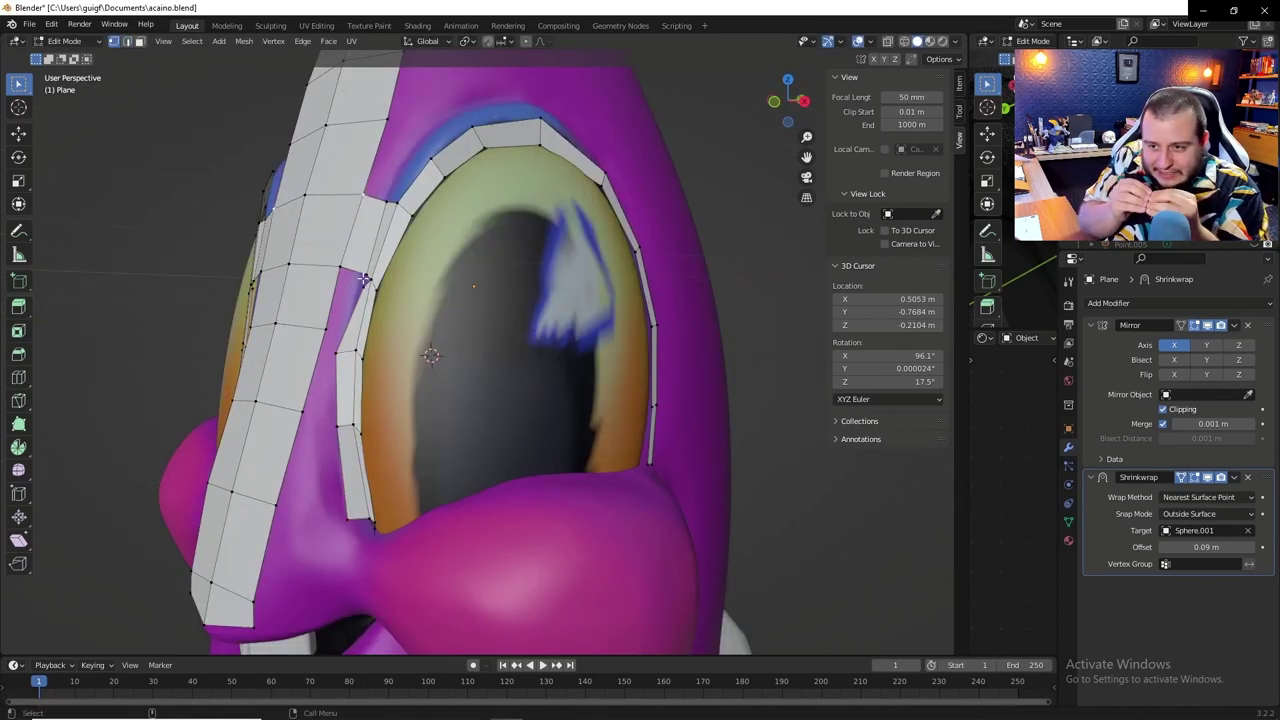
pyautogui.press('n')
pyautogui.scroll(5, 430, 350)
pyautogui.scroll(-5, 430, 350)
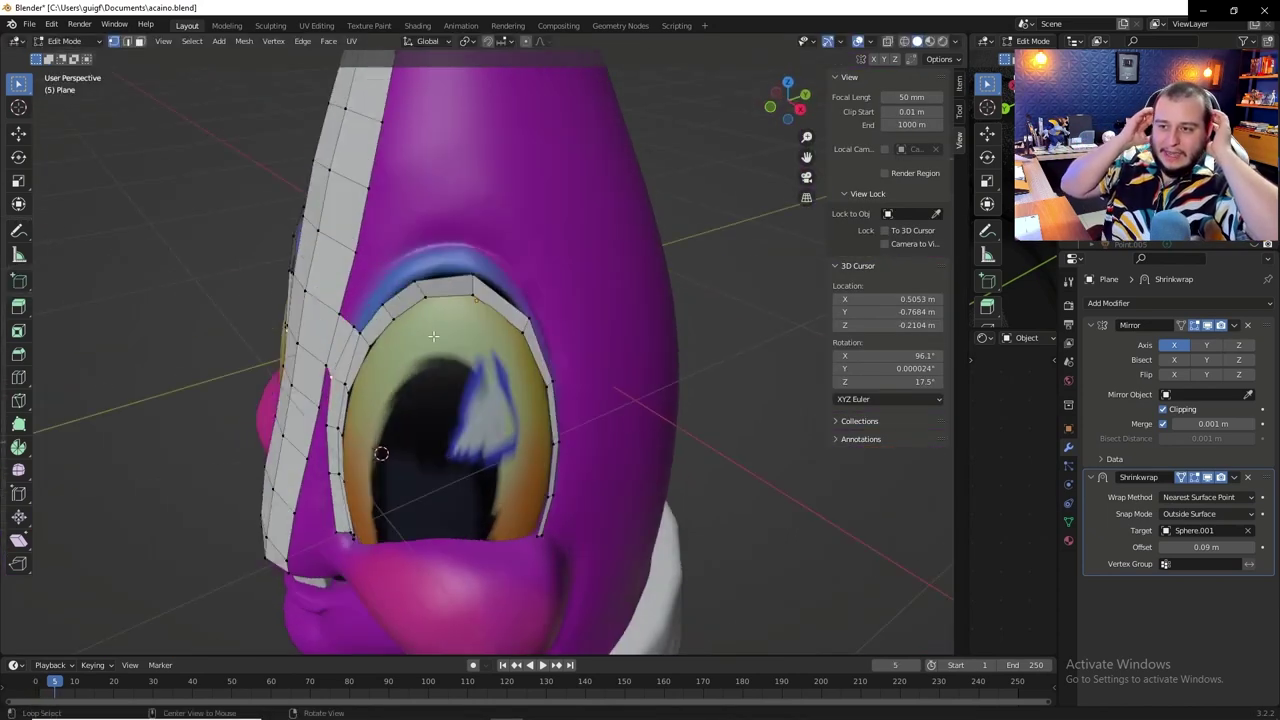
# Move the vertices at the lower outer end of the eye strip to fit the edge of the eye socket
pyautogui.keyDown('shift'); pyautogui.rightClick(381, 453); pyautogui.keyUp('shift')
pyautogui.moveTo(575, 500); pyautogui.dragTo(389, 407, button='middle')
pyautogui.moveTo(254, 497); pyautogui.dragTo(200, 528, button='middle')
pyautogui.press('g')
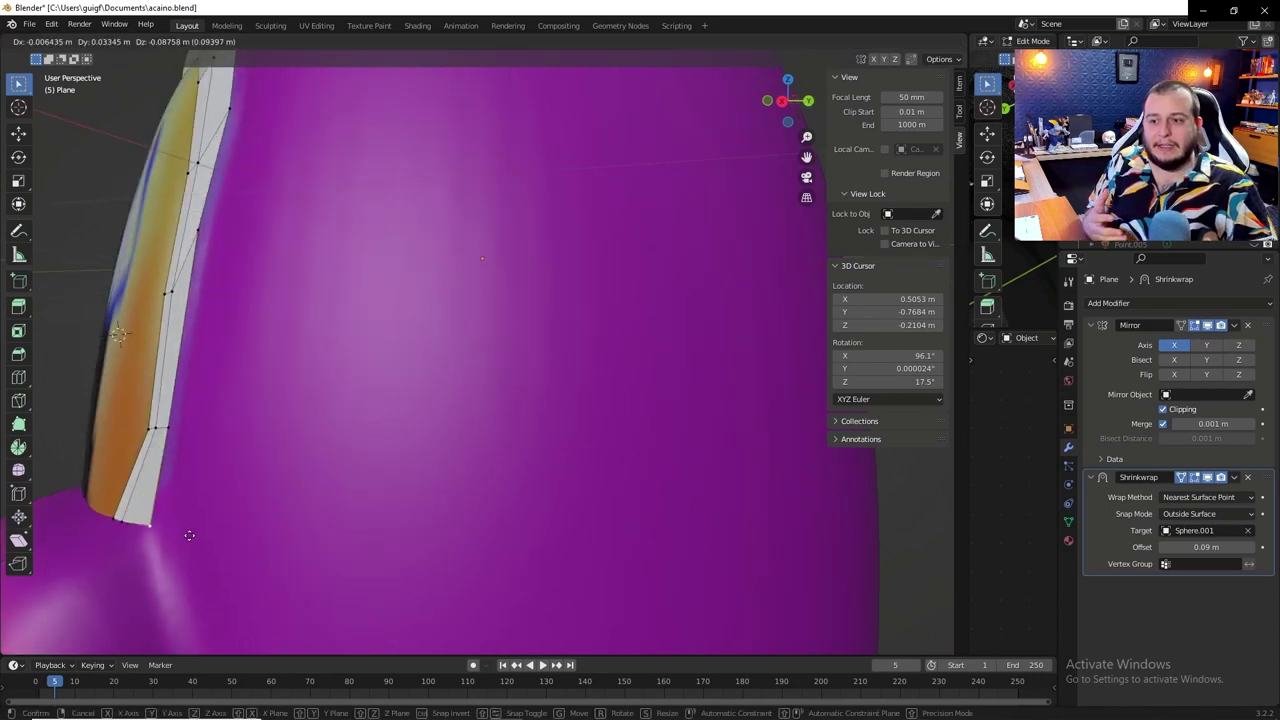
pyautogui.scroll(-6, 420, 350)
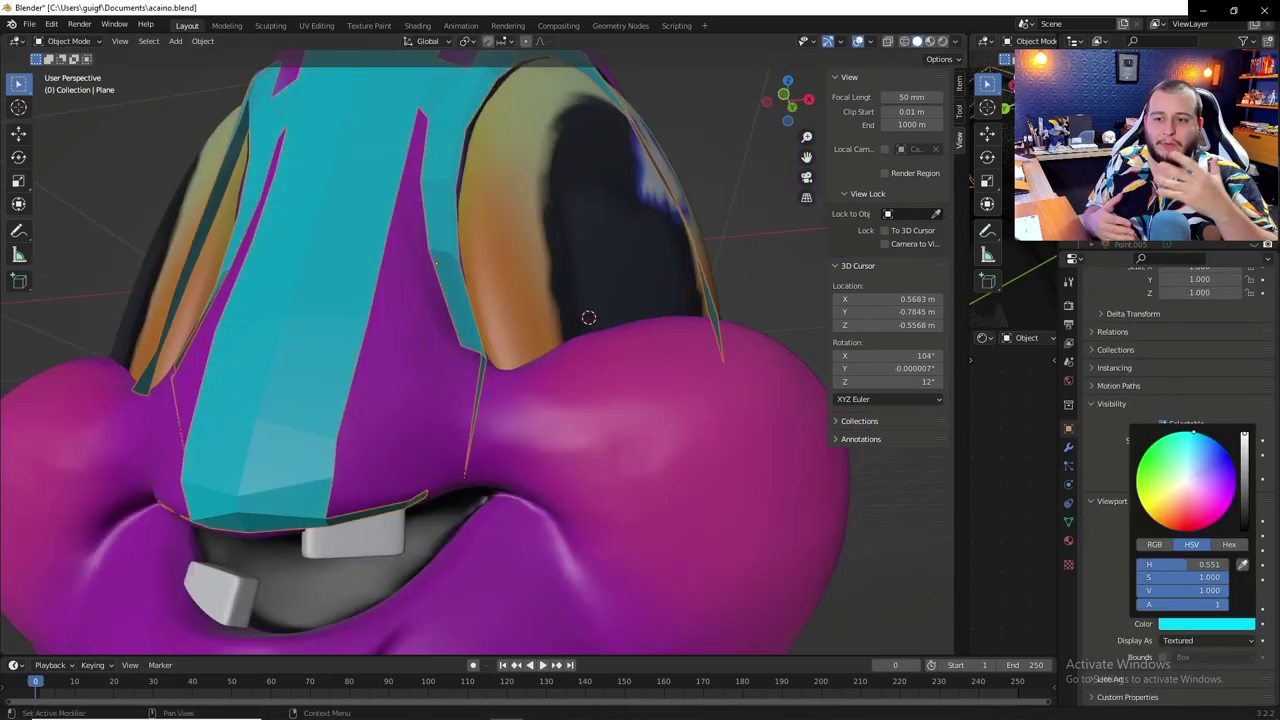
# Extrude the retopology strip along the upper lip and set the Shrinkwrap offset to 0 m
pyautogui.press('Tab')
pyautogui.rightClick(430, 406)
pyautogui.click(430, 406)
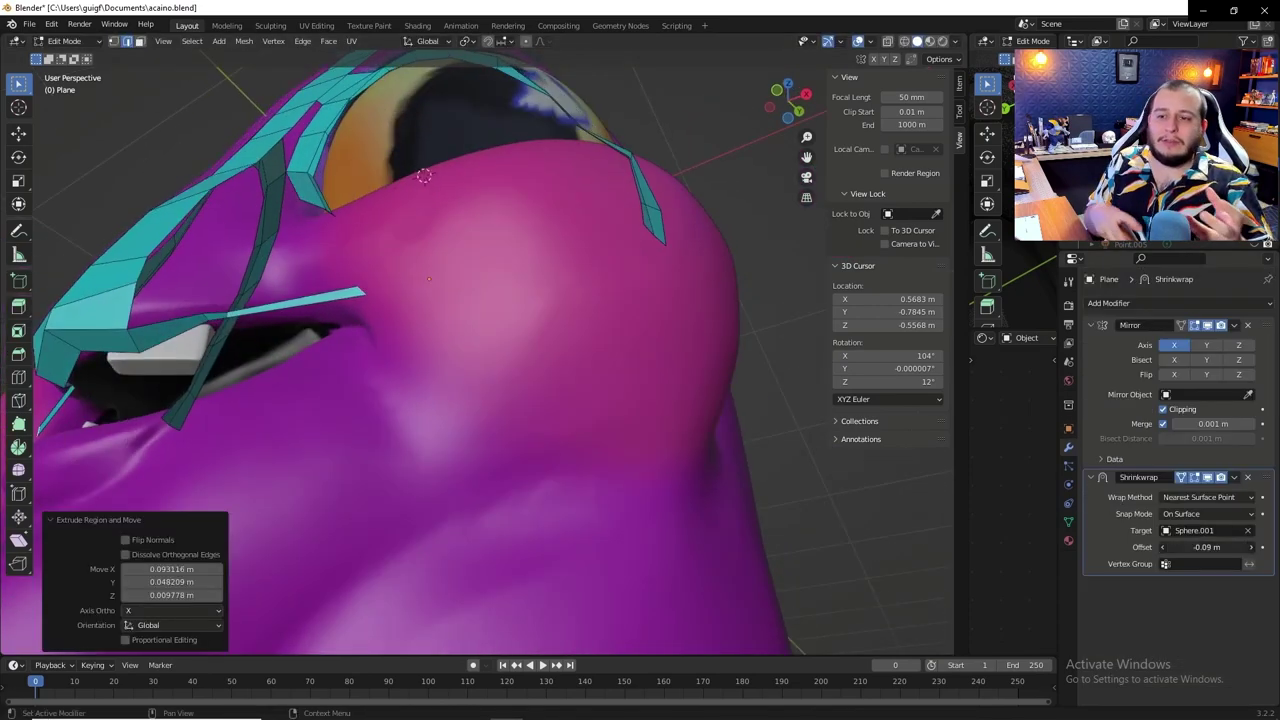
pyautogui.moveTo(1206, 547); pyautogui.dragTo(1230, 547)
pyautogui.moveTo(480, 250); pyautogui.dragTo(492, 397, button='middle')
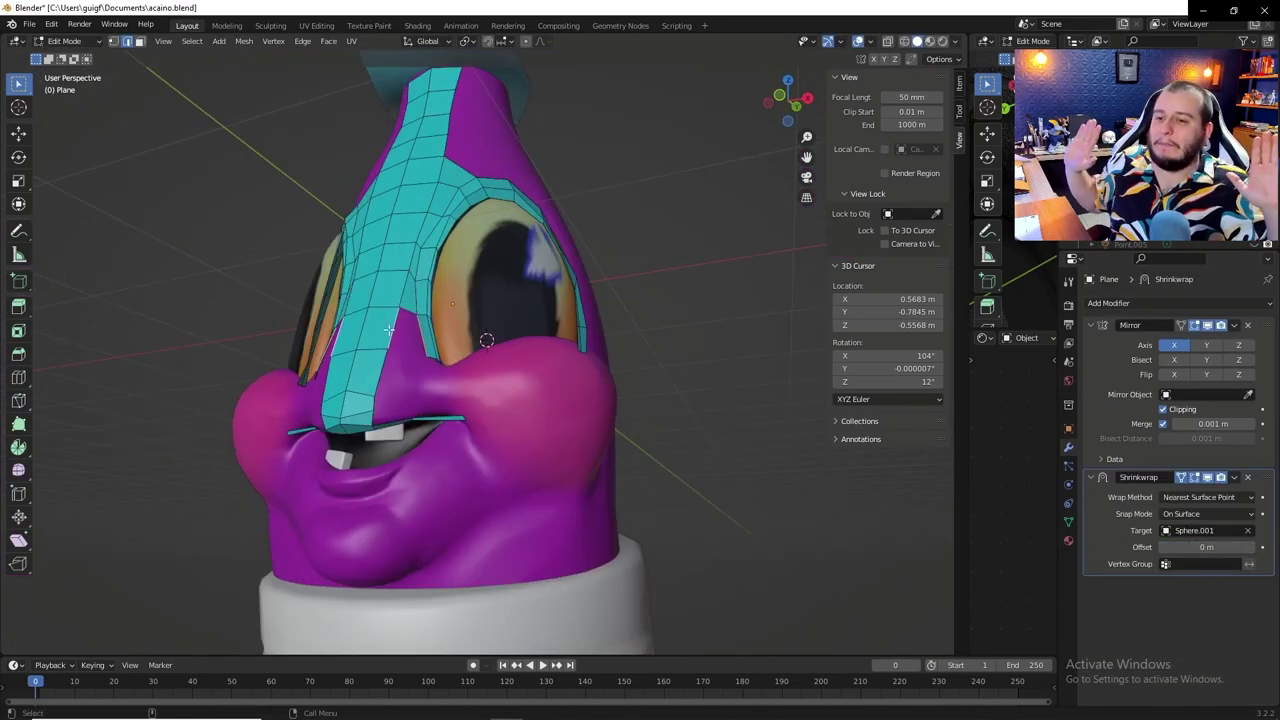
# Reposition the vertices at the mouth corner so the upper and lower lip strips follow its shape
pyautogui.press('g')
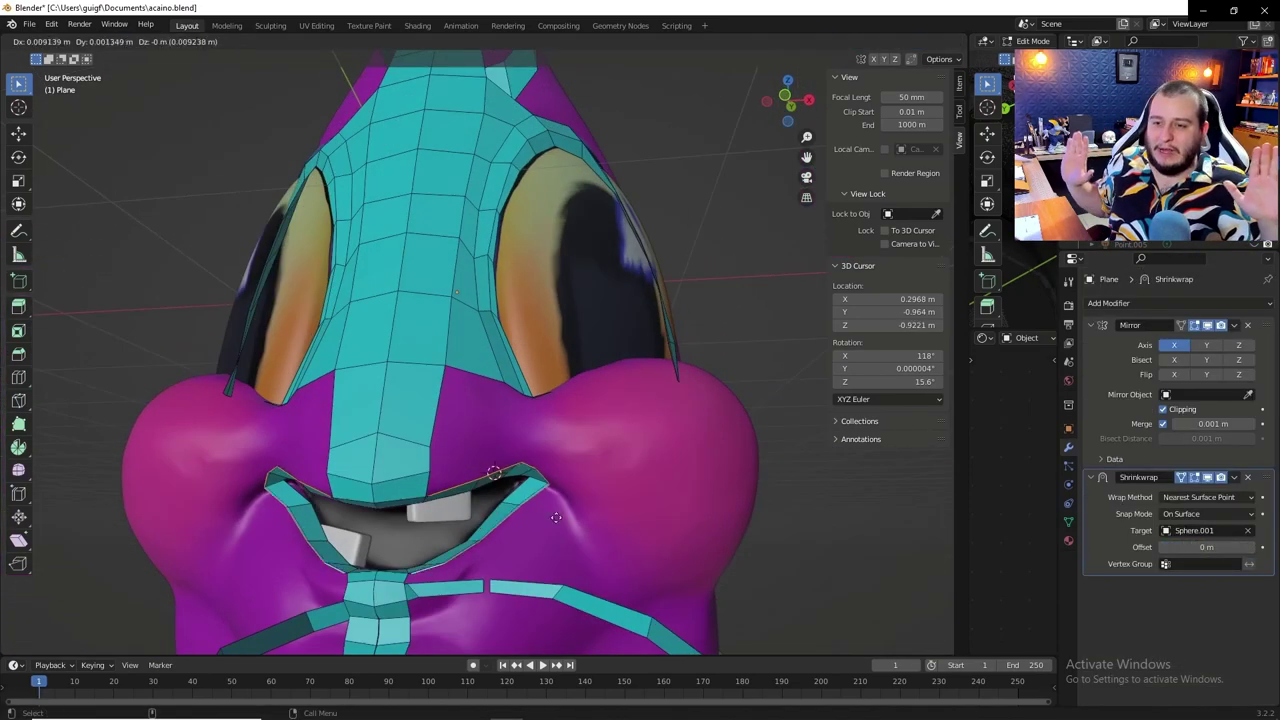
pyautogui.press('g')
pyautogui.press('x')
pyautogui.click(110, 48)
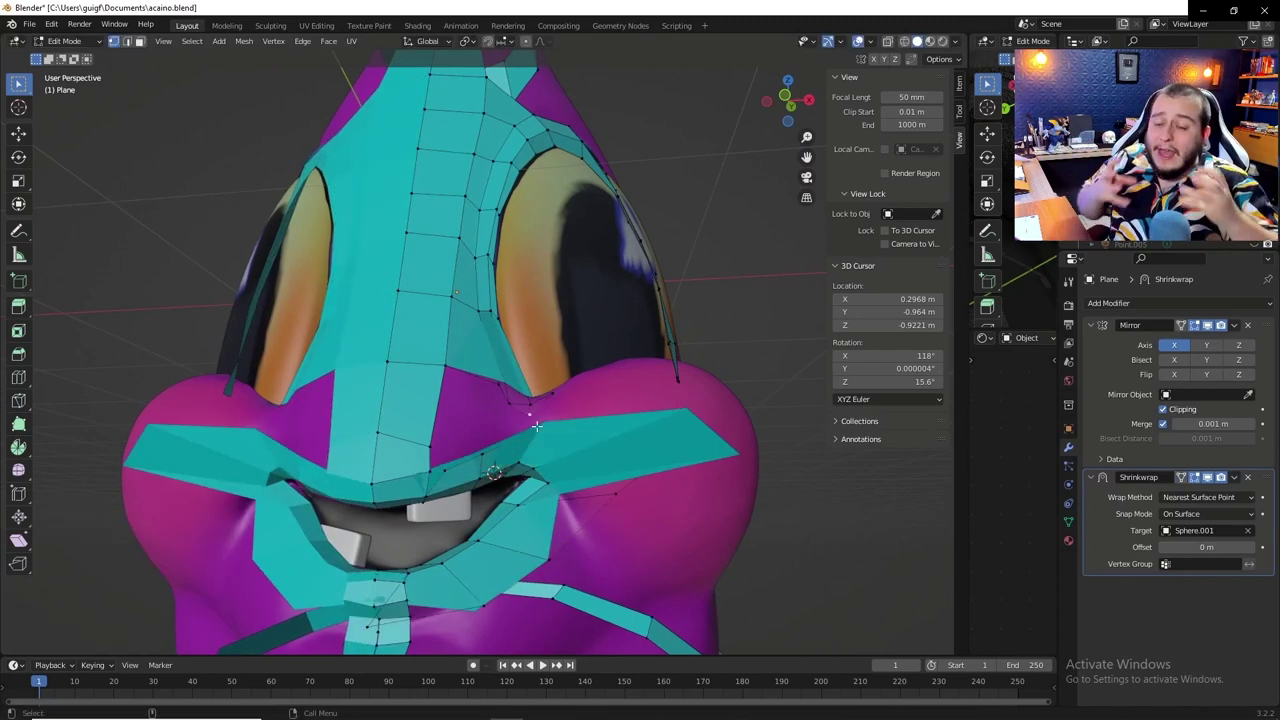
pyautogui.press('g')
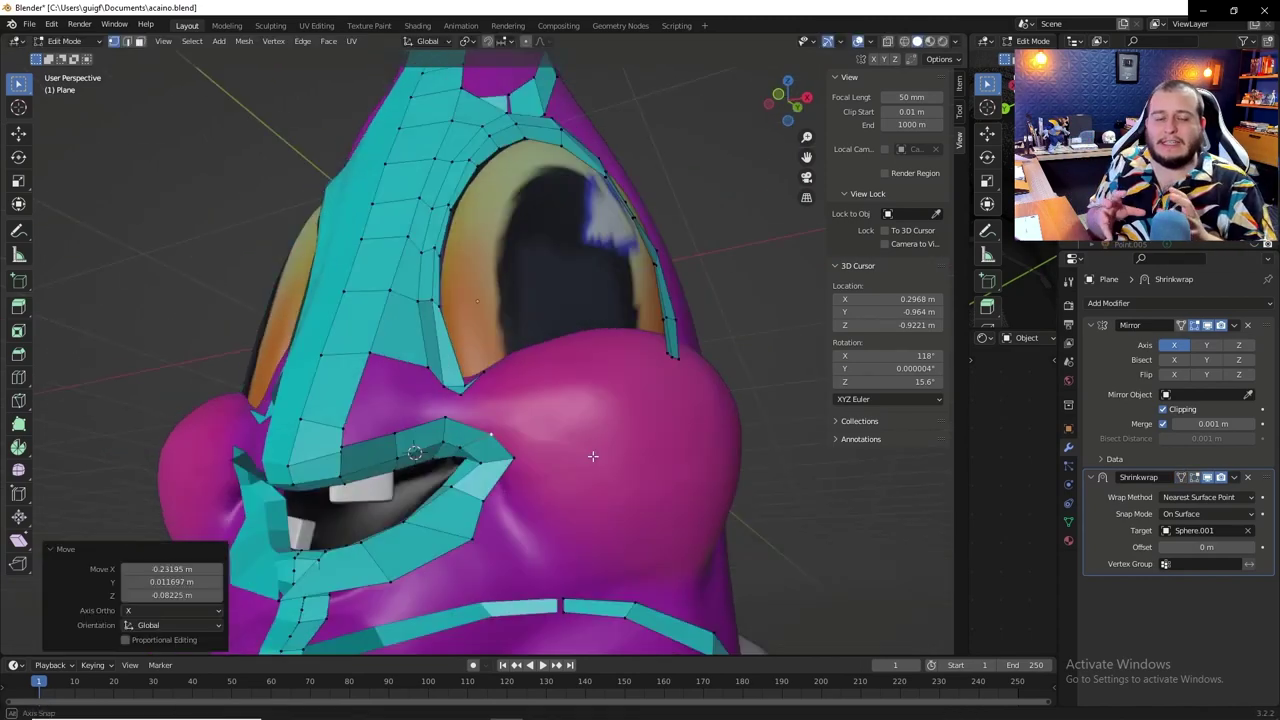
# Merge the vertices where the lower-lip strip meets the chin strip, using At Center
pyautogui.moveTo(330, 577); pyautogui.dragTo(429, 577, button='middle')
pyautogui.rightClick(600, 545)
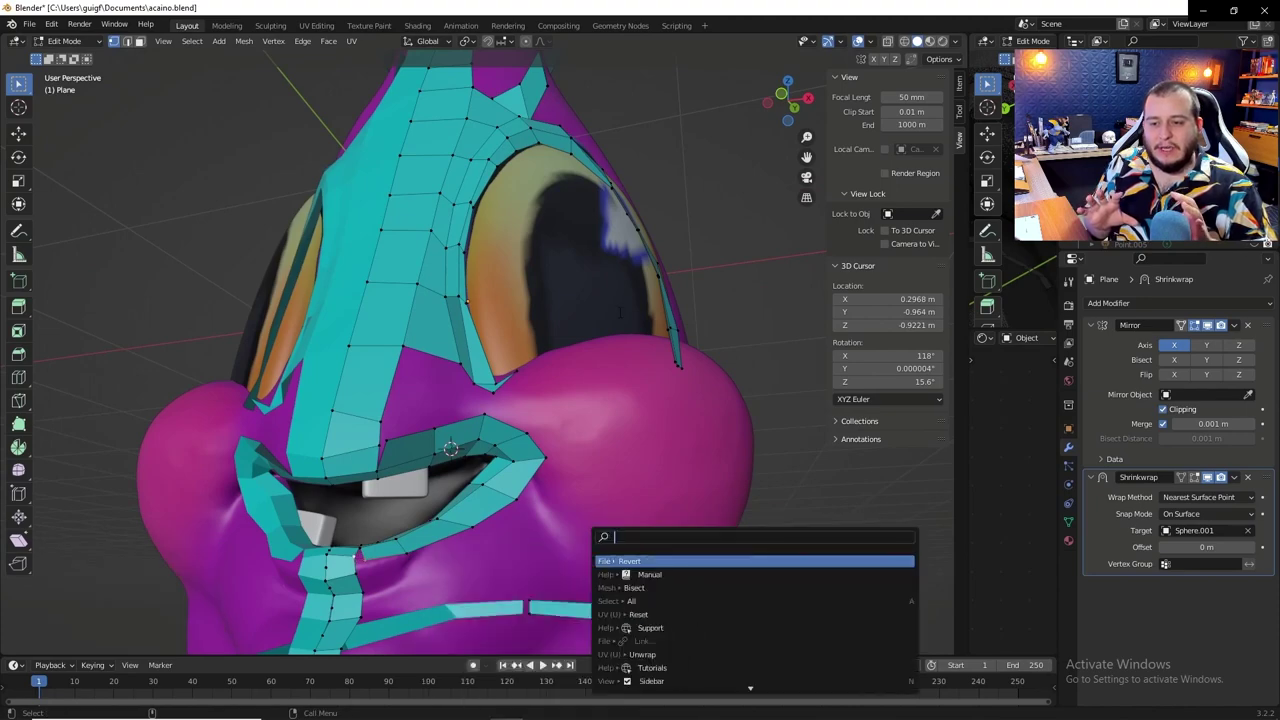
pyautogui.moveTo(600, 545); pyautogui.dragTo(711, 486, button='middle')
pyautogui.scroll(3, 537, 363)
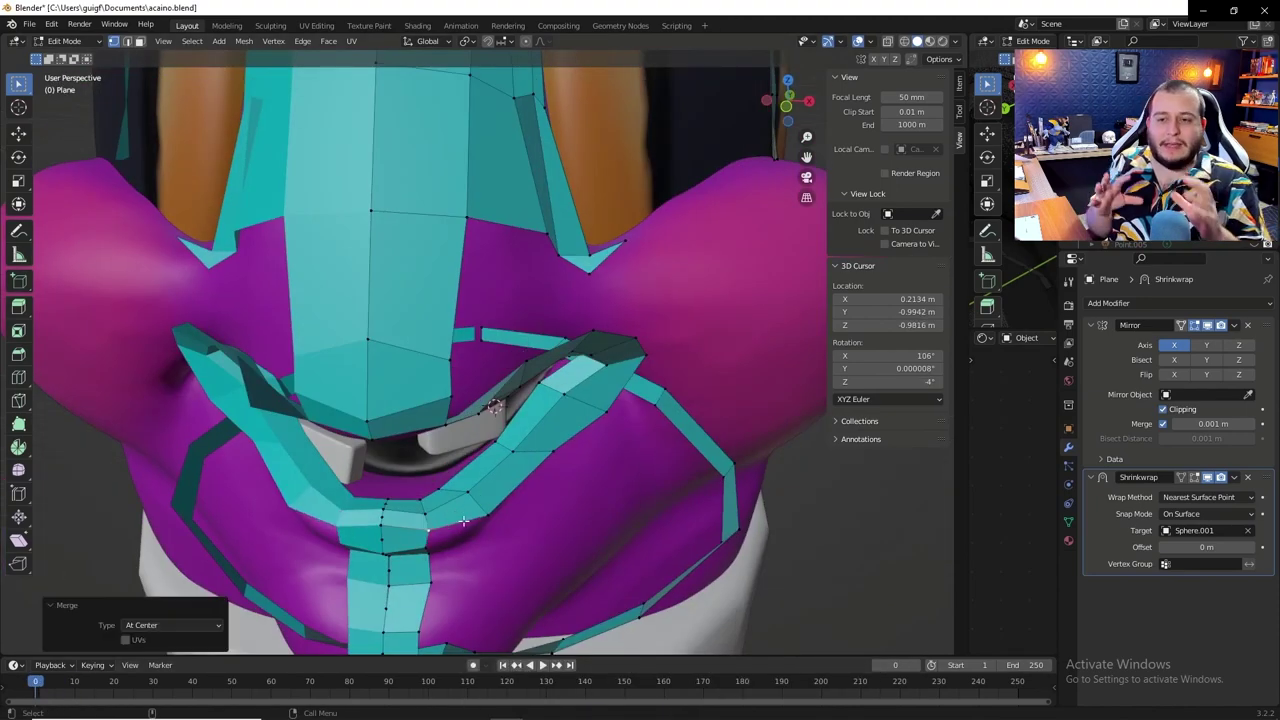
# Move the lower-lip strip's vertices to follow the mouth's lower edge
pyautogui.moveTo(463, 521); pyautogui.dragTo(563, 205, button='middle')
pyautogui.press('g')
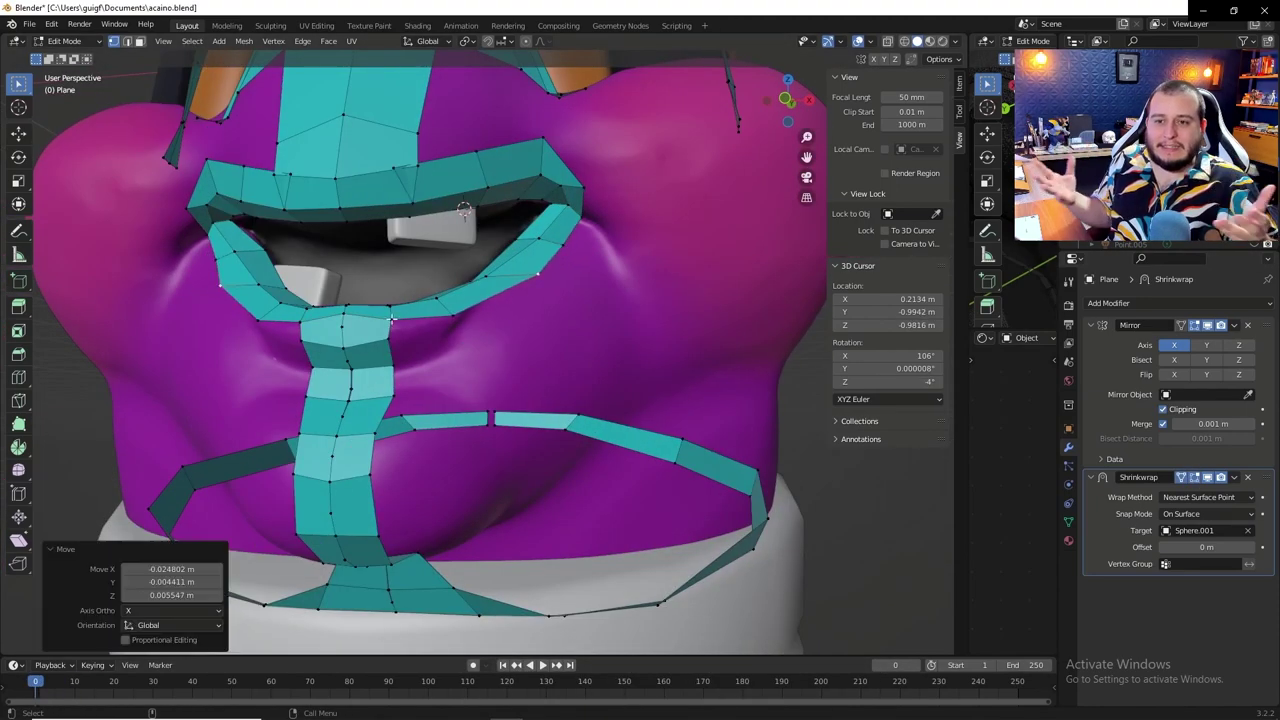
pyautogui.moveTo(522, 286)
pyautogui.mouseDown(button='middle')
pyautogui.moveTo(540, 340)
pyautogui.moveTo(514, 409)
pyautogui.moveTo(430, 300)
pyautogui.moveTo(401, 289)
pyautogui.moveTo(520, 280)
pyautogui.mouseUp(button='middle')
pyautogui.scroll(-3, 430, 300)
pyautogui.scroll(5, 520, 280)
pyautogui.moveTo(471, 480); pyautogui.dragTo(700, 460, button='middle')
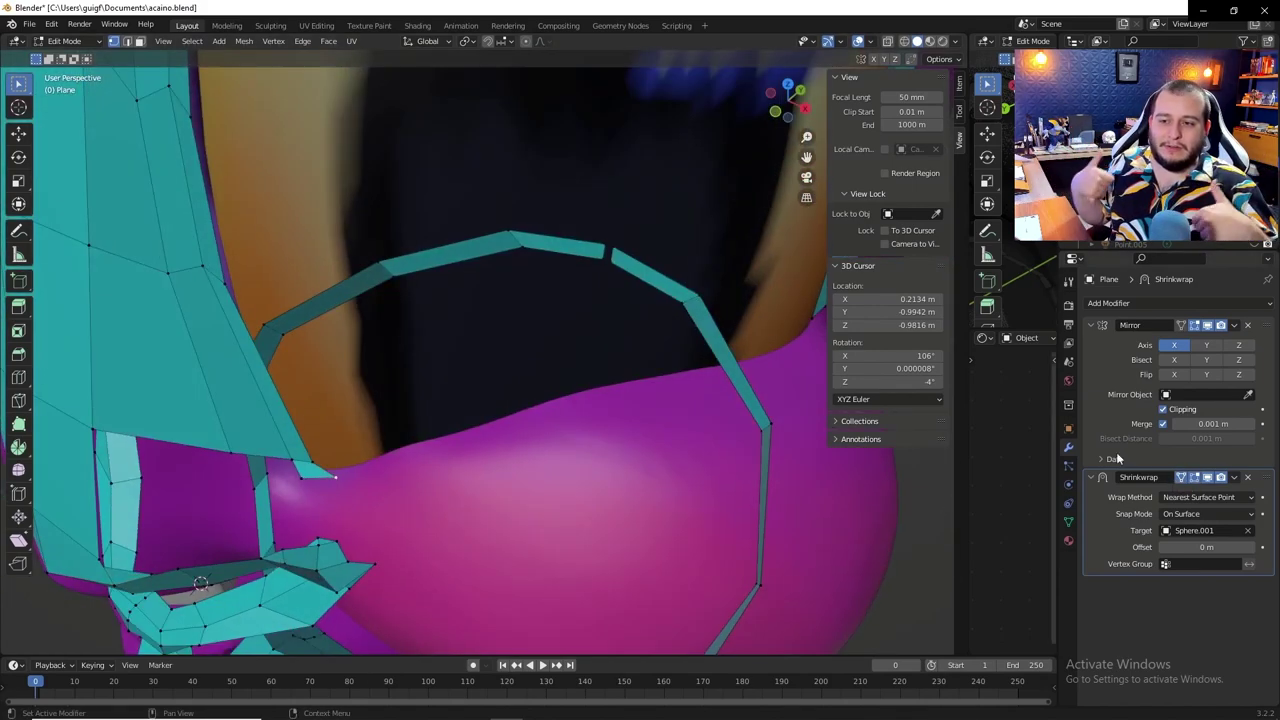
# Extrude an outer strip of faces from the chin beneath the lower lip toward the cheek
pyautogui.moveTo(506, 474); pyautogui.dragTo(165, 377, button='middle')
pyautogui.moveTo(548, 360); pyautogui.dragTo(113, 93, button='middle')
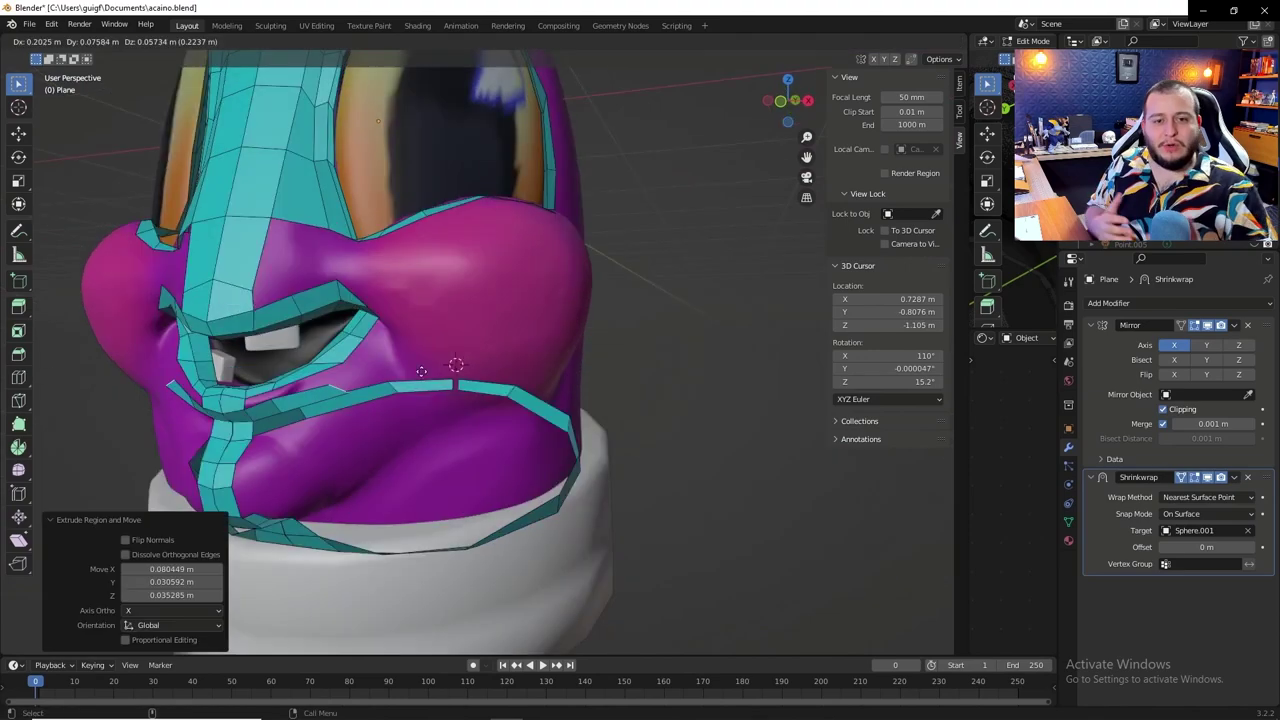
pyautogui.press('g')
pyautogui.scroll(5, 443, 405)
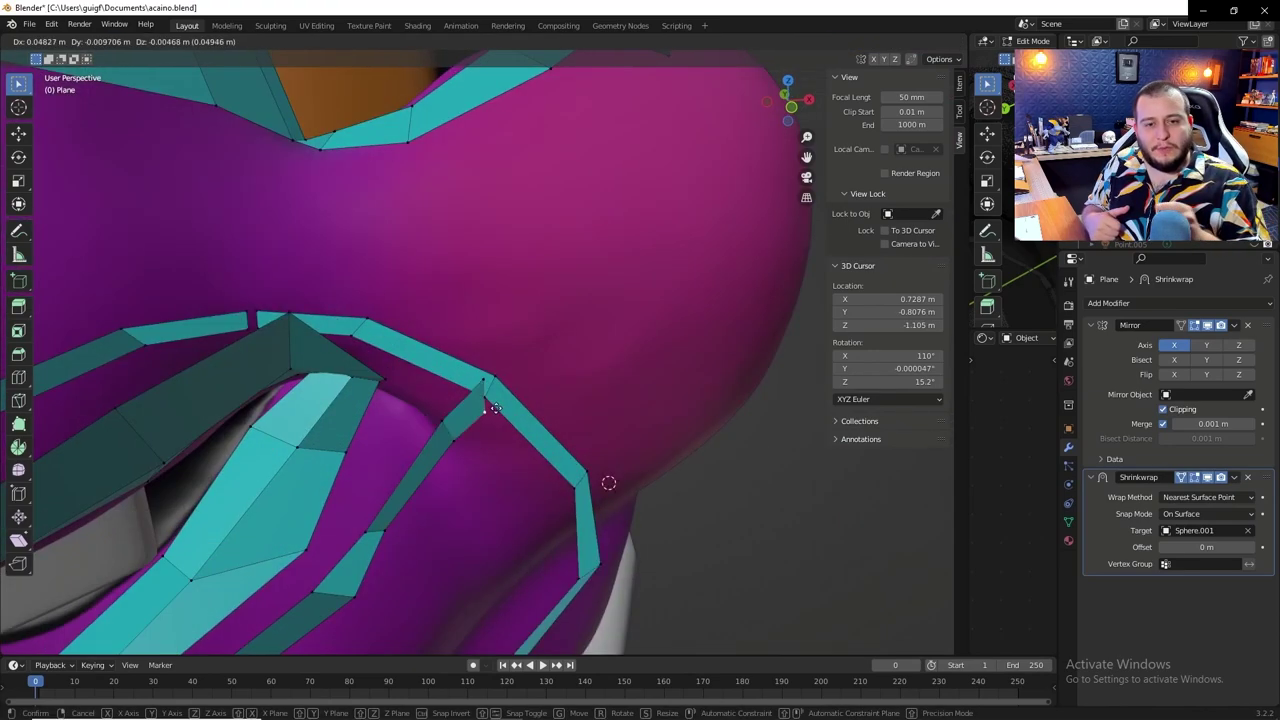
pyautogui.click(494, 408)
# Extend the outer strip upward around the mouth corner and join it to the upper-lip mesh
pyautogui.moveTo(494, 408); pyautogui.dragTo(521, 480, button='middle')
pyautogui.moveTo(498, 435); pyautogui.dragTo(769, 497, button='middle')
pyautogui.moveTo(560, 260); pyautogui.dragTo(690, 298, button='middle')
pyautogui.press('g')
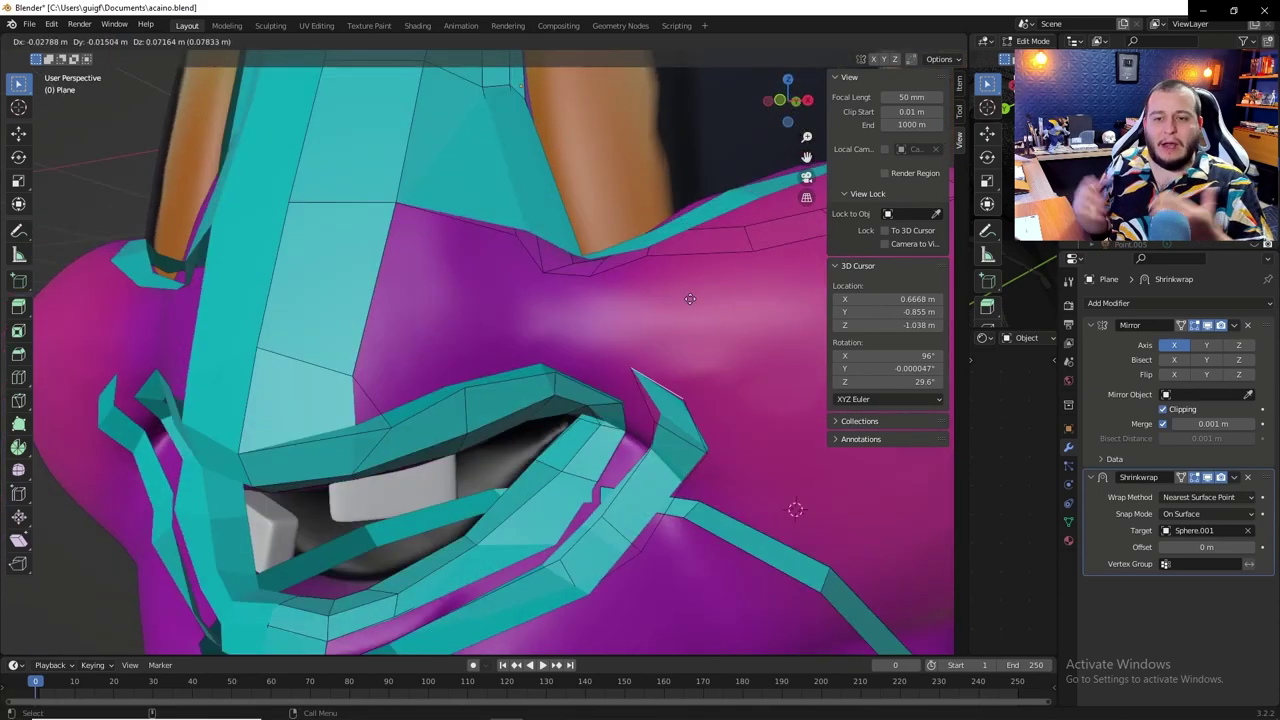
pyautogui.moveTo(646, 410); pyautogui.dragTo(434, 540, button='middle')
pyautogui.moveTo(600, 380); pyautogui.dragTo(437, 369, button='middle')
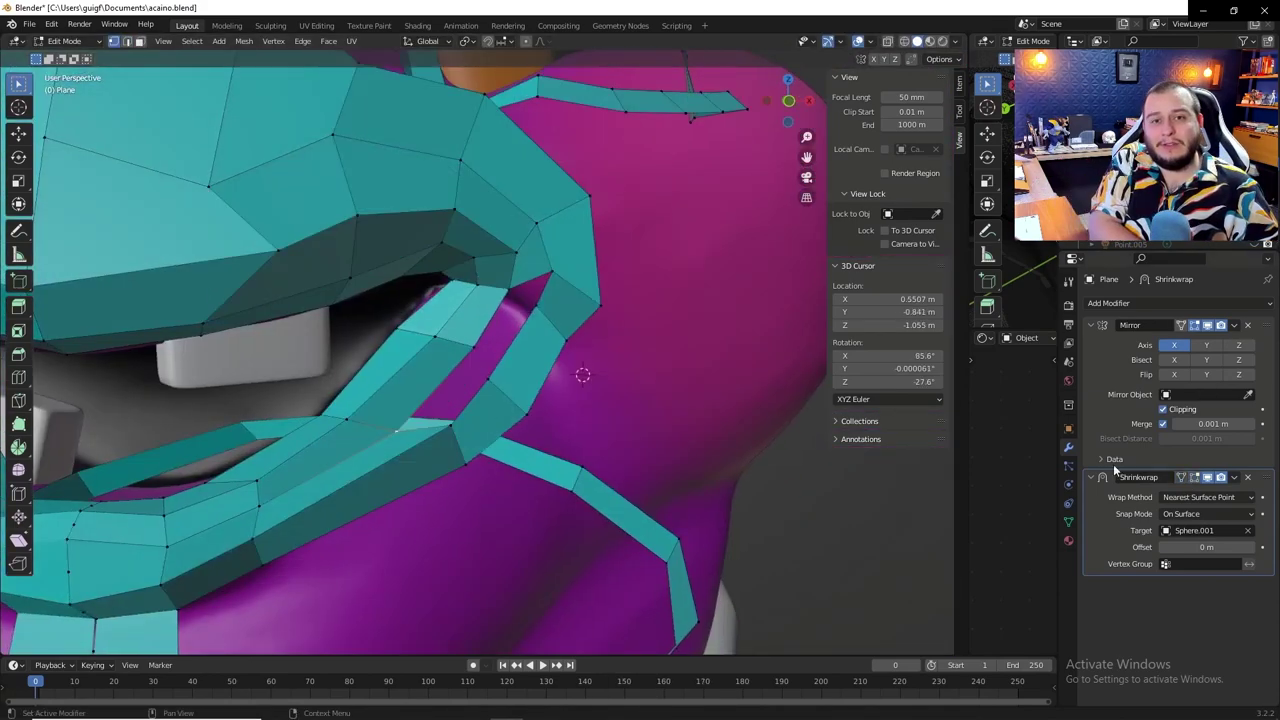
pyautogui.moveTo(600, 420); pyautogui.dragTo(512, 410, button='middle')
pyautogui.click(516, 454)
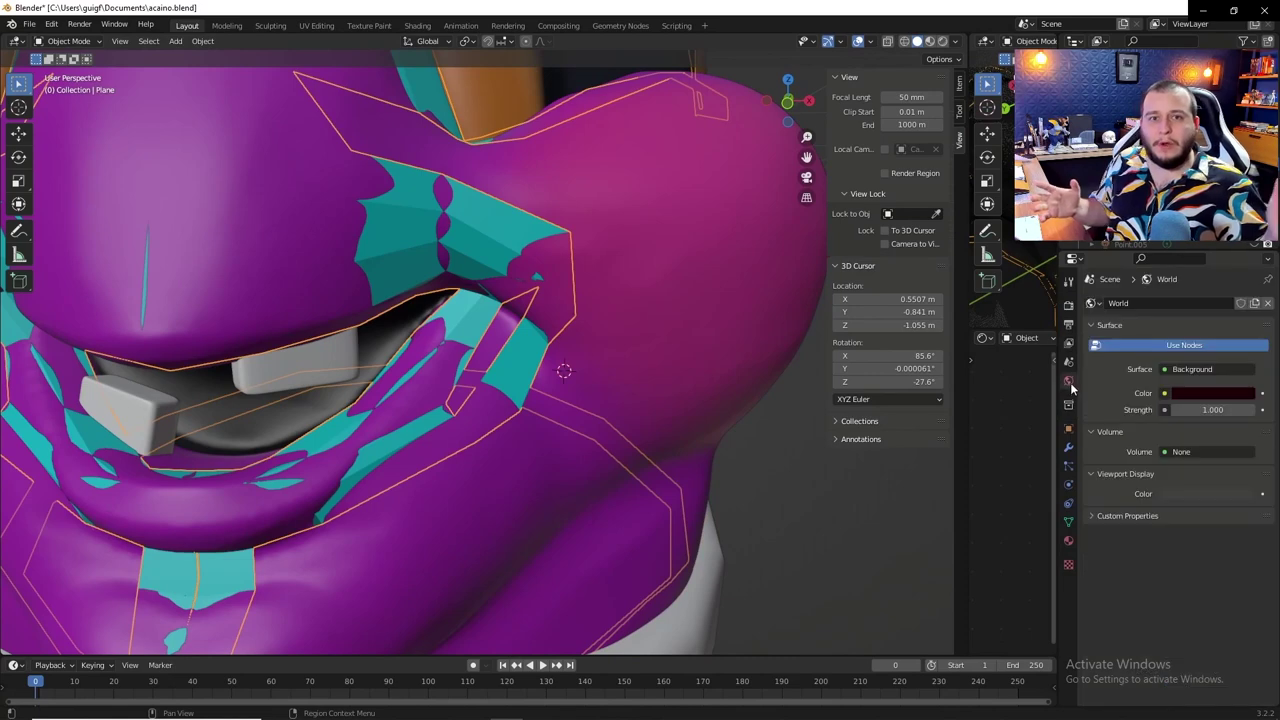
# Enable In Front and Wireframe in the retopology mesh's viewport display settings, leaving Bounds off
pyautogui.click(1068, 428)
pyautogui.click(1068, 447)
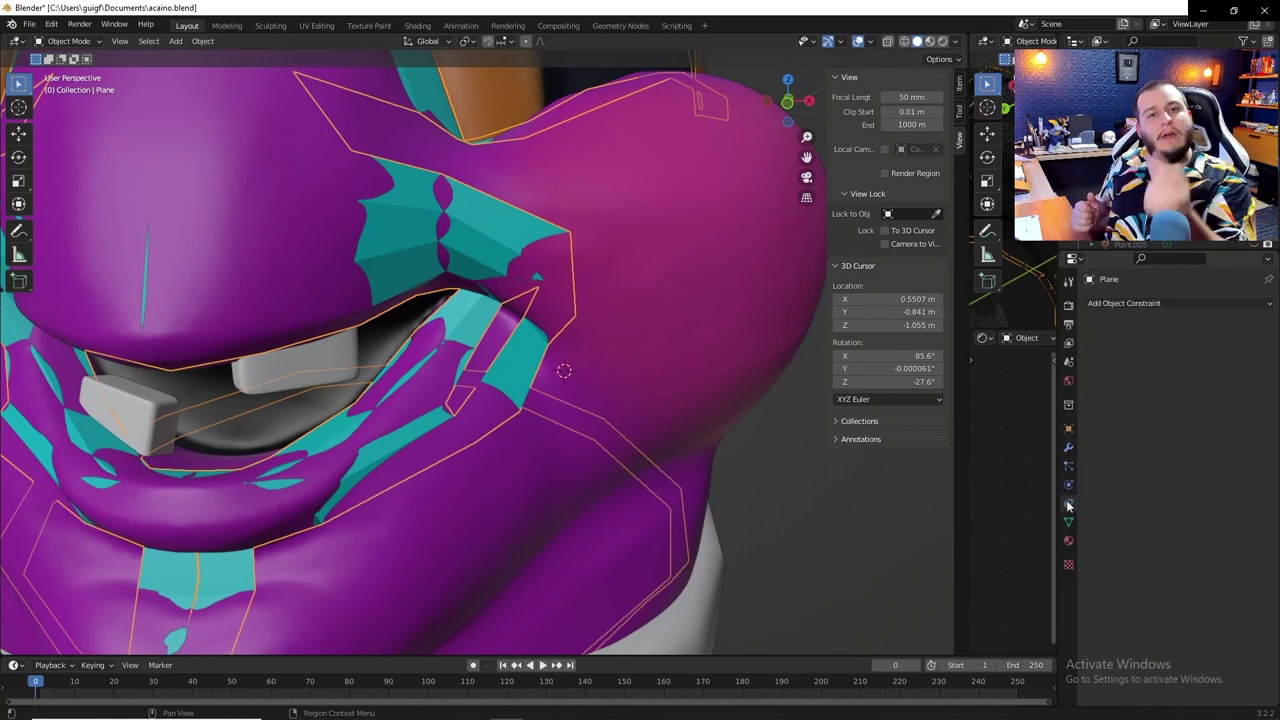
pyautogui.click(1068, 428)
pyautogui.click(1069, 482)
pyautogui.click(1068, 428)
pyautogui.scroll(-6, 1170, 480)
pyautogui.click(1163, 609)
pyautogui.click(1162, 657)
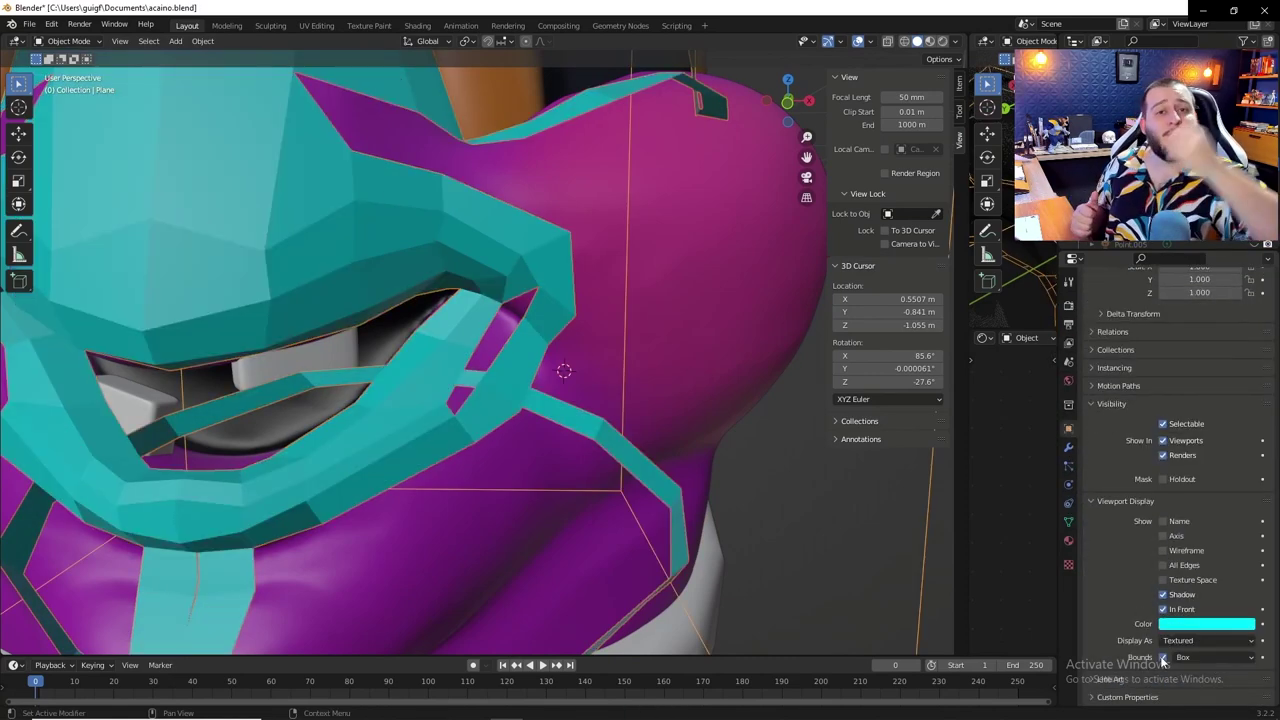
pyautogui.click(1163, 550)
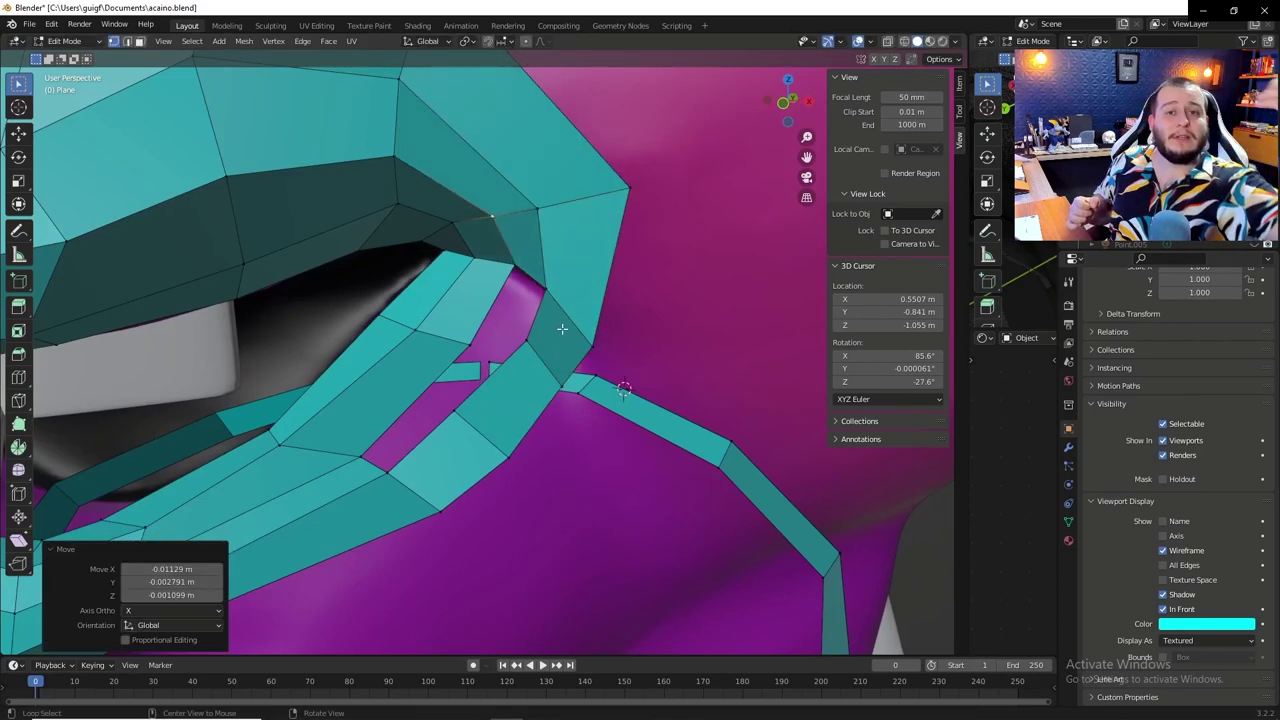
# Place the 3D cursor at the inner corner of the mouth in a side view of the lips
pyautogui.moveTo(562, 328); pyautogui.dragTo(410, 300, button='middle')
pyautogui.keyDown('shift'); pyautogui.rightClick(408, 301); pyautogui.keyUp('shift')
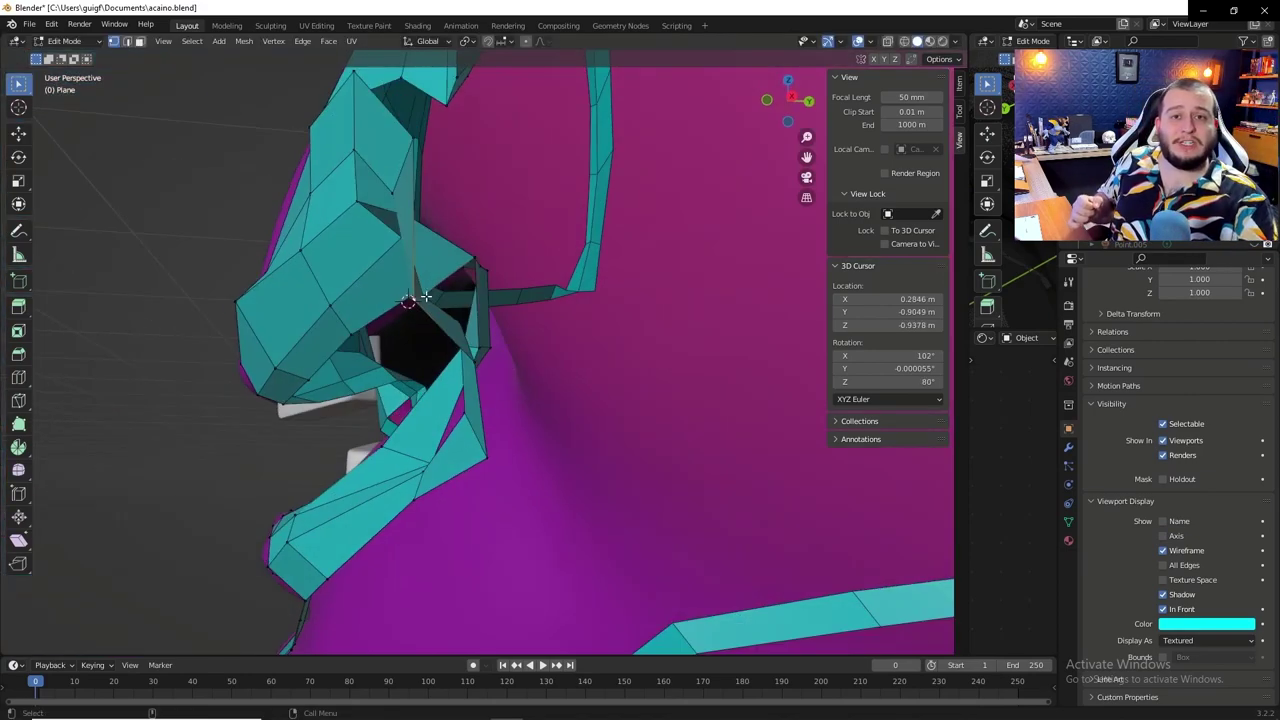
# Extrude strips of retopology faces from the mouth corner across the cheek and down toward the jaw
pyautogui.scroll(5, 504, 417)
pyautogui.rightClick(483, 412)
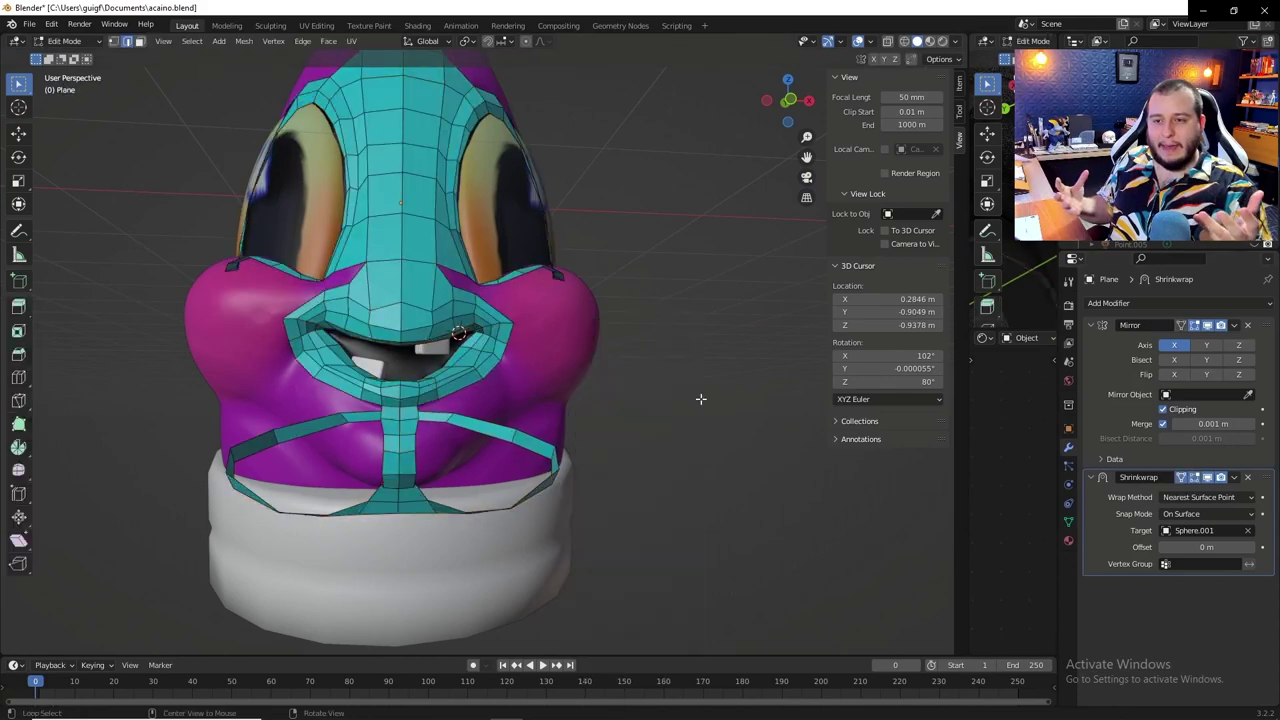
pyautogui.moveTo(701, 399); pyautogui.dragTo(600, 400, button='middle')
pyautogui.press('e')
pyautogui.click(666, 399)
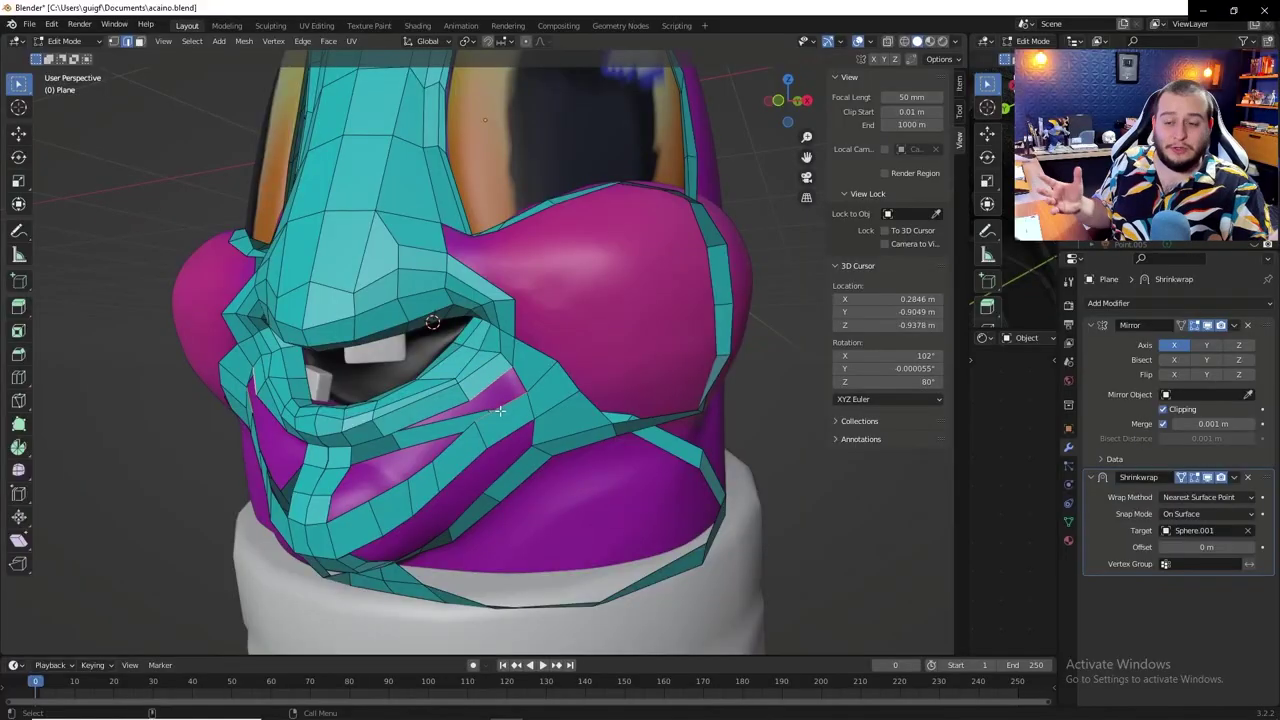
# Fill the gaps between the face strips around the cheek, chin, side and back of the head with faces
pyautogui.moveTo(499, 410); pyautogui.dragTo(520, 400, button='middle')
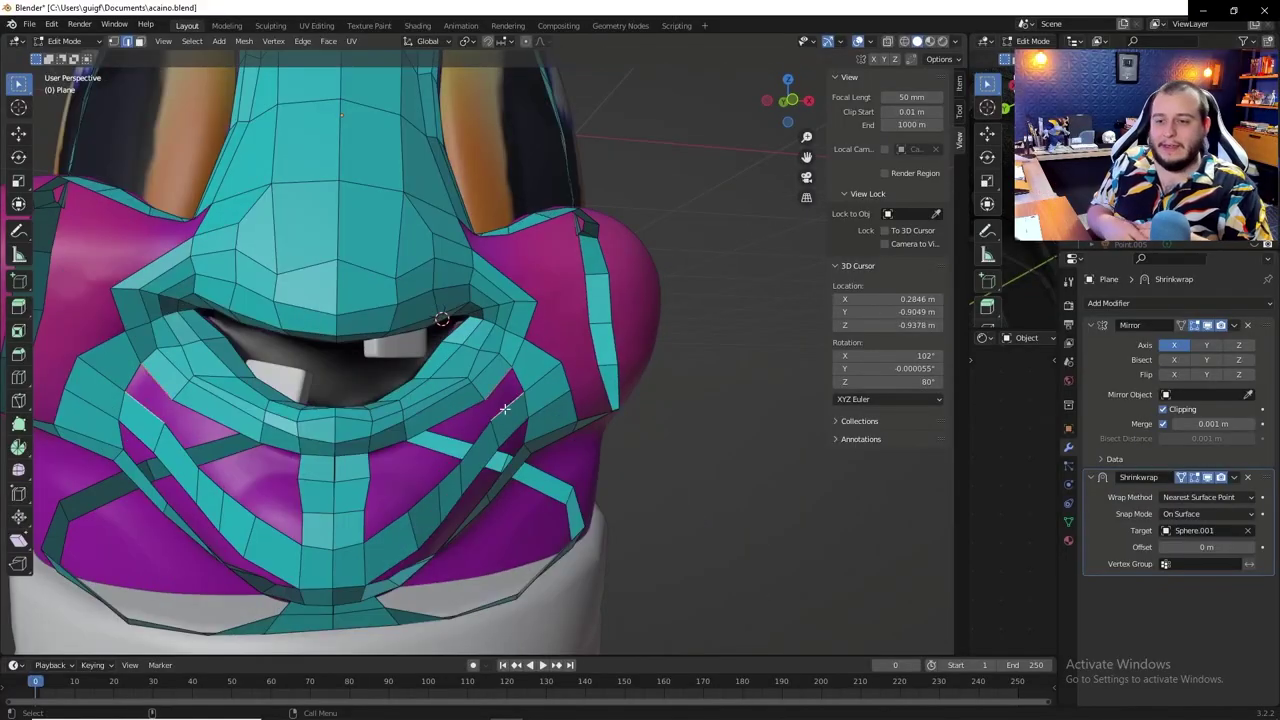
pyautogui.press('F3')
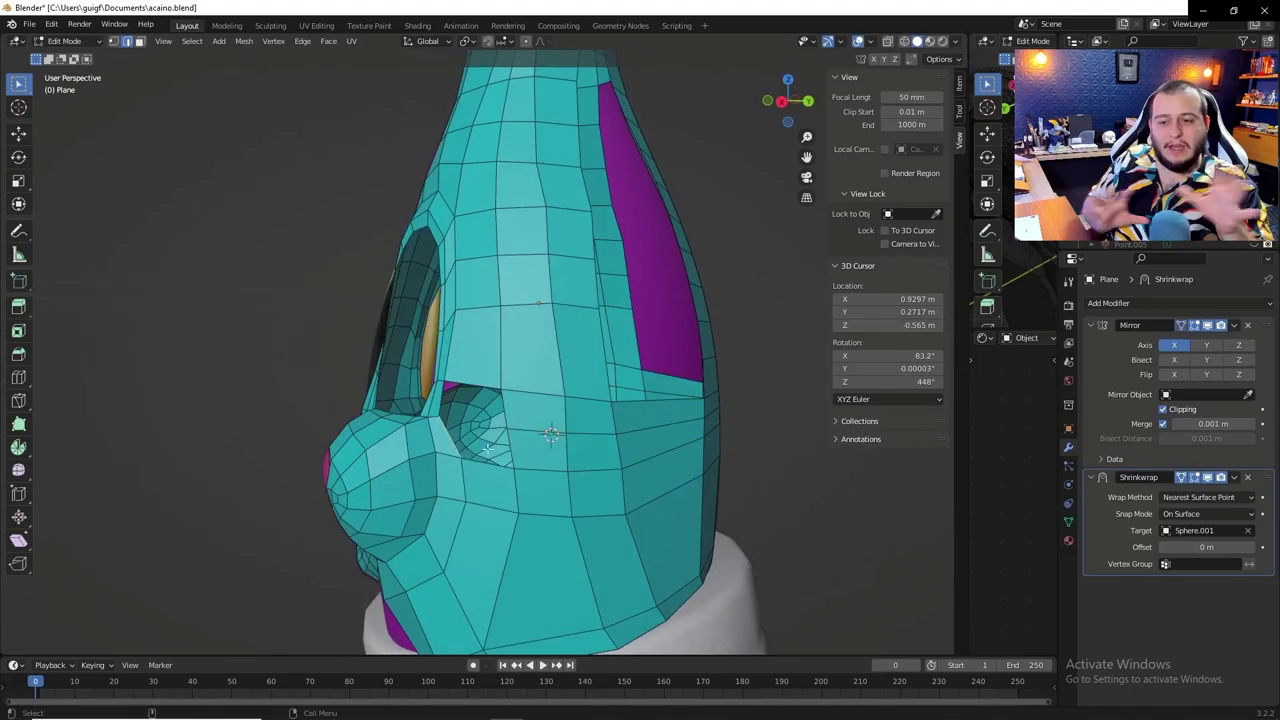
pyautogui.scroll(-4, 487, 449)
pyautogui.moveTo(487, 449); pyautogui.dragTo(484, 397, button='middle')
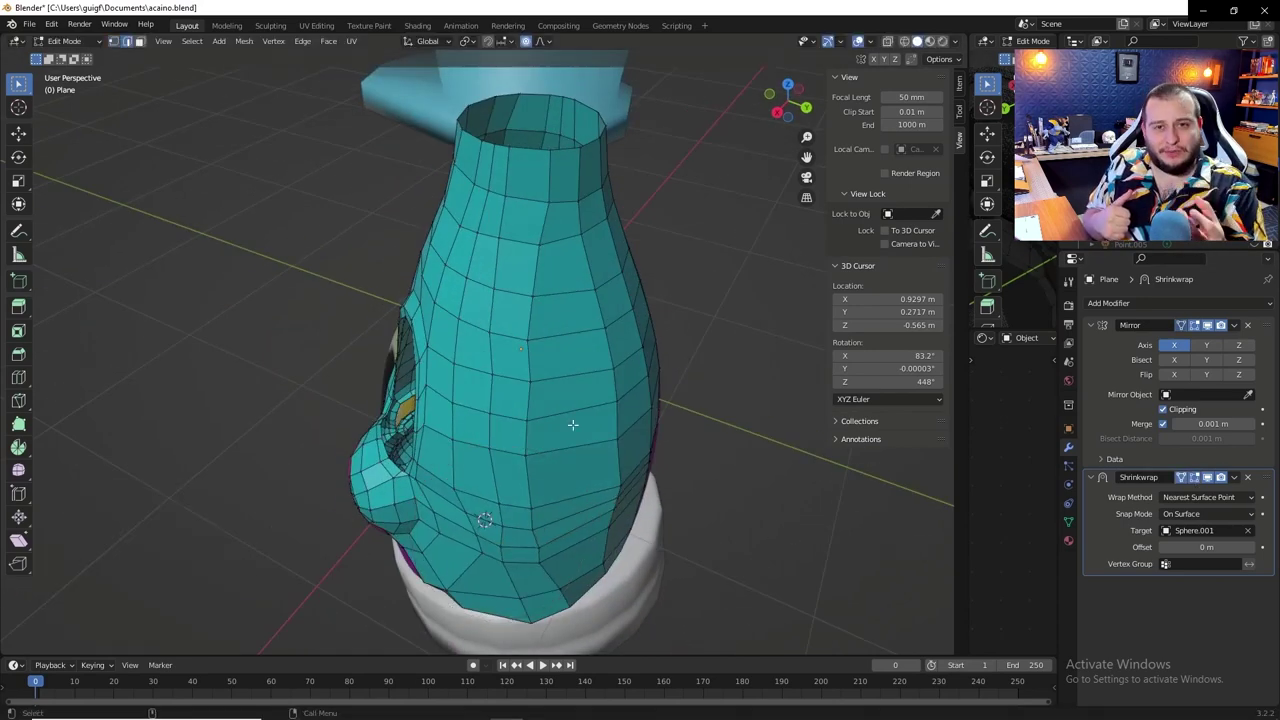
# Add a Smooth modifier to the retopology mesh
pyautogui.click(1128, 302)
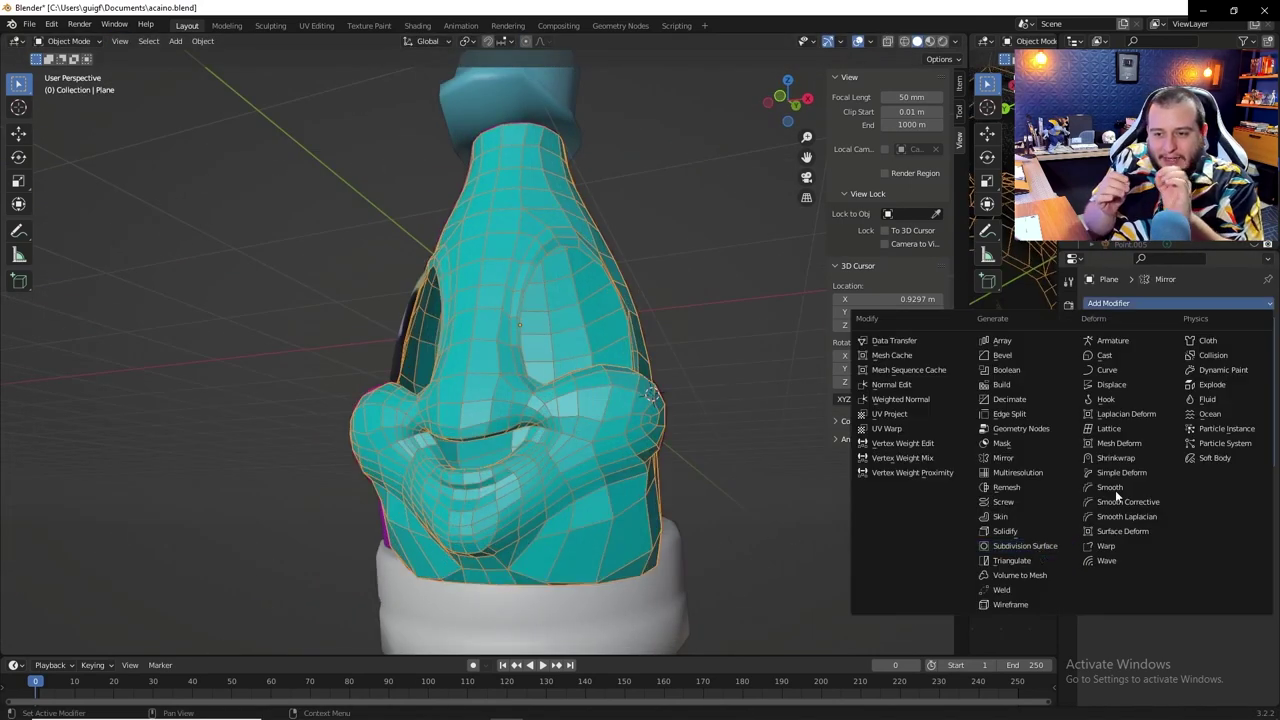
pyautogui.click(1115, 490)
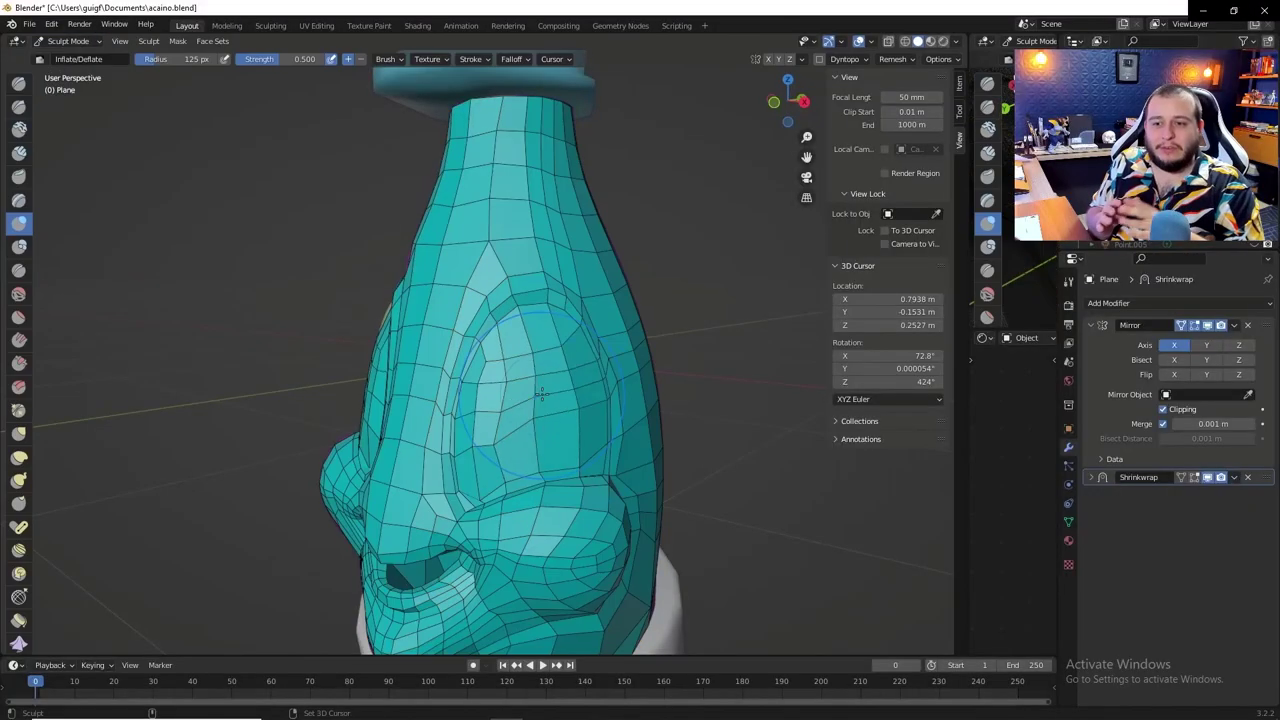
# Move vertices around the eye socket with proportional editing, using Smooth falloff and a size of about 0.039
pyautogui.moveTo(556, 375)
pyautogui.mouseDown(button='middle')
pyautogui.moveTo(524, 399)
pyautogui.moveTo(600, 440)
pyautogui.mouseUp(button='middle')
pyautogui.scroll(5, 710, 419)
pyautogui.press('g')
pyautogui.click(520, 370)
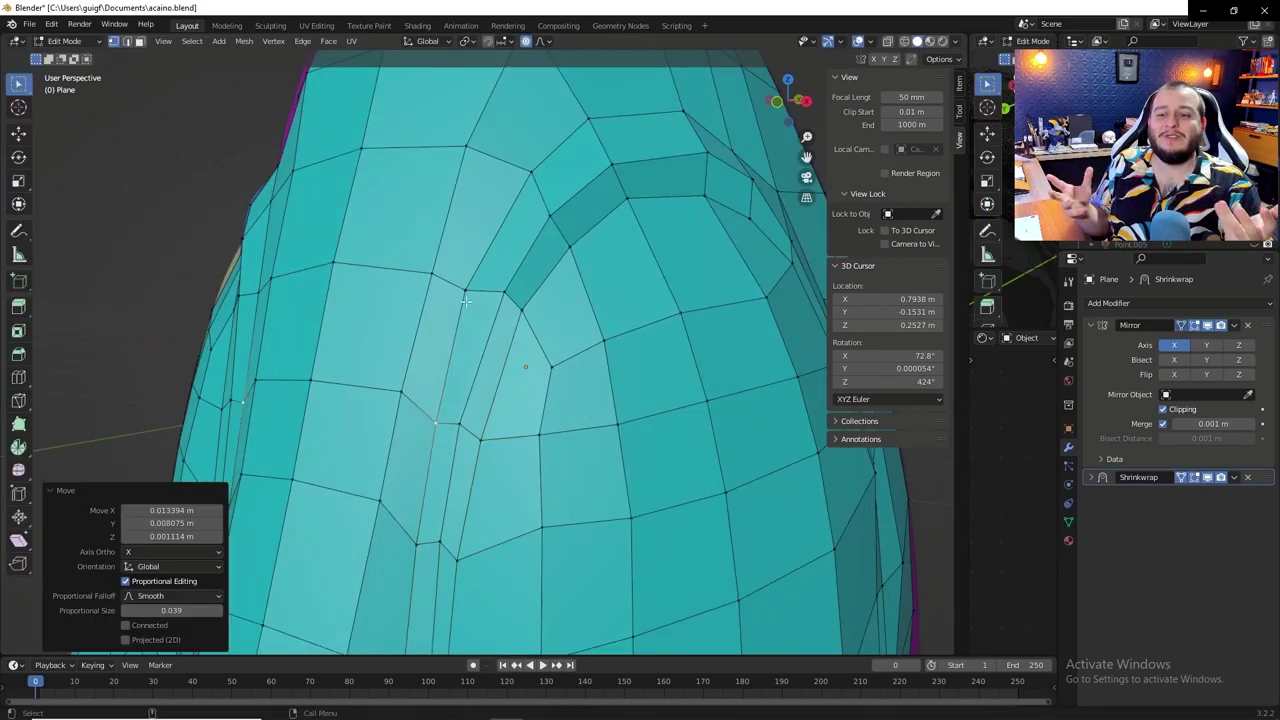
pyautogui.scroll(2, 620, 130)
pyautogui.scroll(-5, 760, 540)
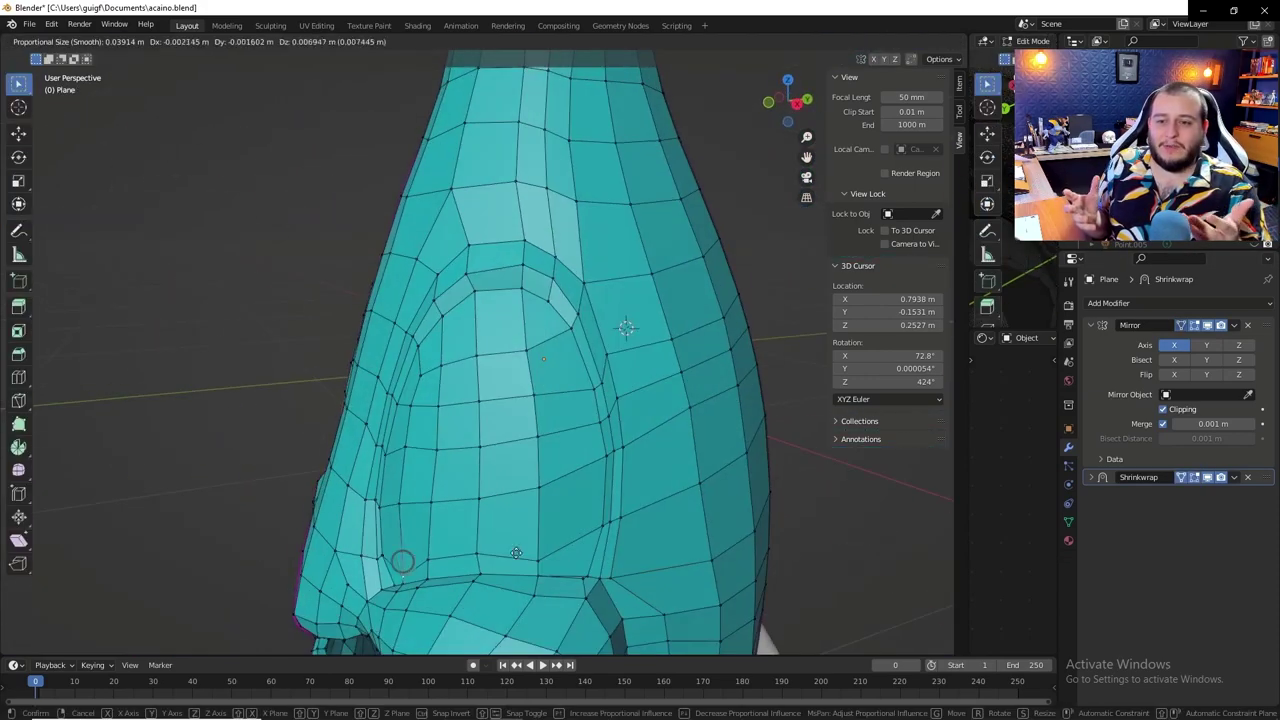
pyautogui.press('Tab')
pyautogui.press('Tab')
# Reposition the vertices along the open lower edge of the head with proportional editing to even out the rim
pyautogui.moveTo(640, 361); pyautogui.dragTo(616, 551, button='middle')
pyautogui.click(690, 535)
pyautogui.moveTo(690, 535); pyautogui.dragTo(495, 505, button='middle')
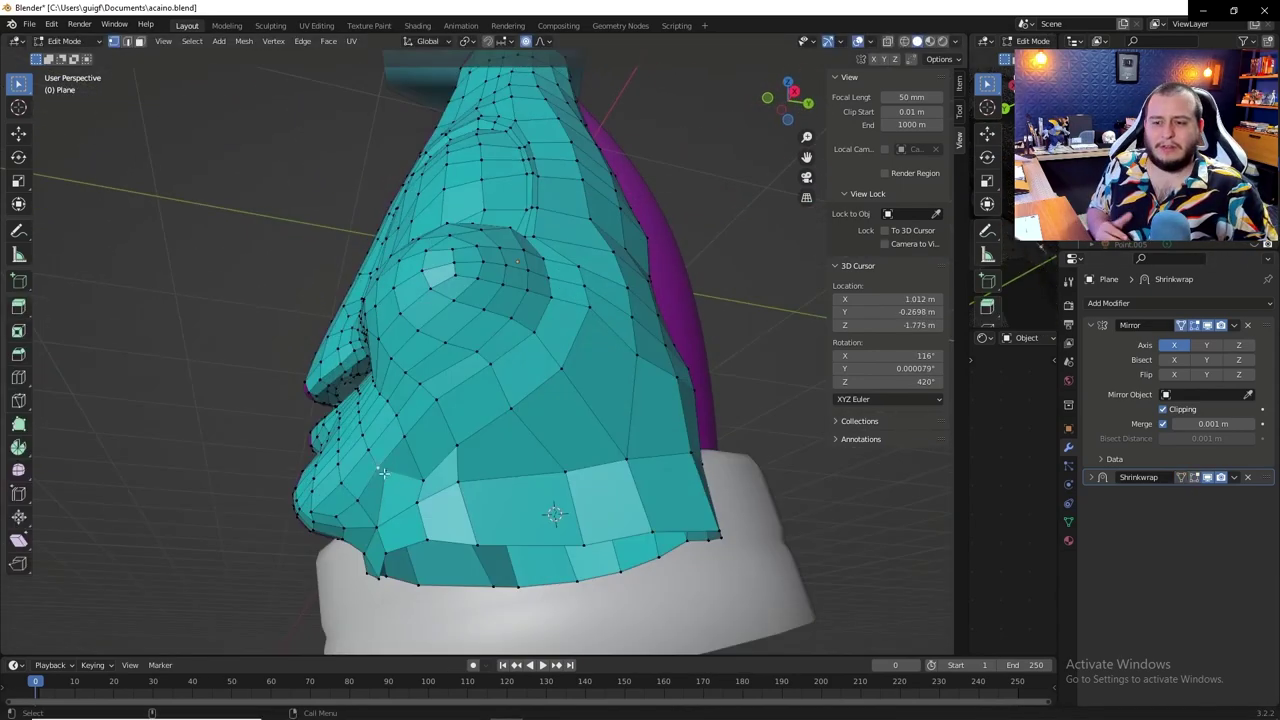
pyautogui.press('g')
pyautogui.click(609, 531)
pyautogui.moveTo(609, 531); pyautogui.dragTo(561, 240, button='middle')
pyautogui.press('g')
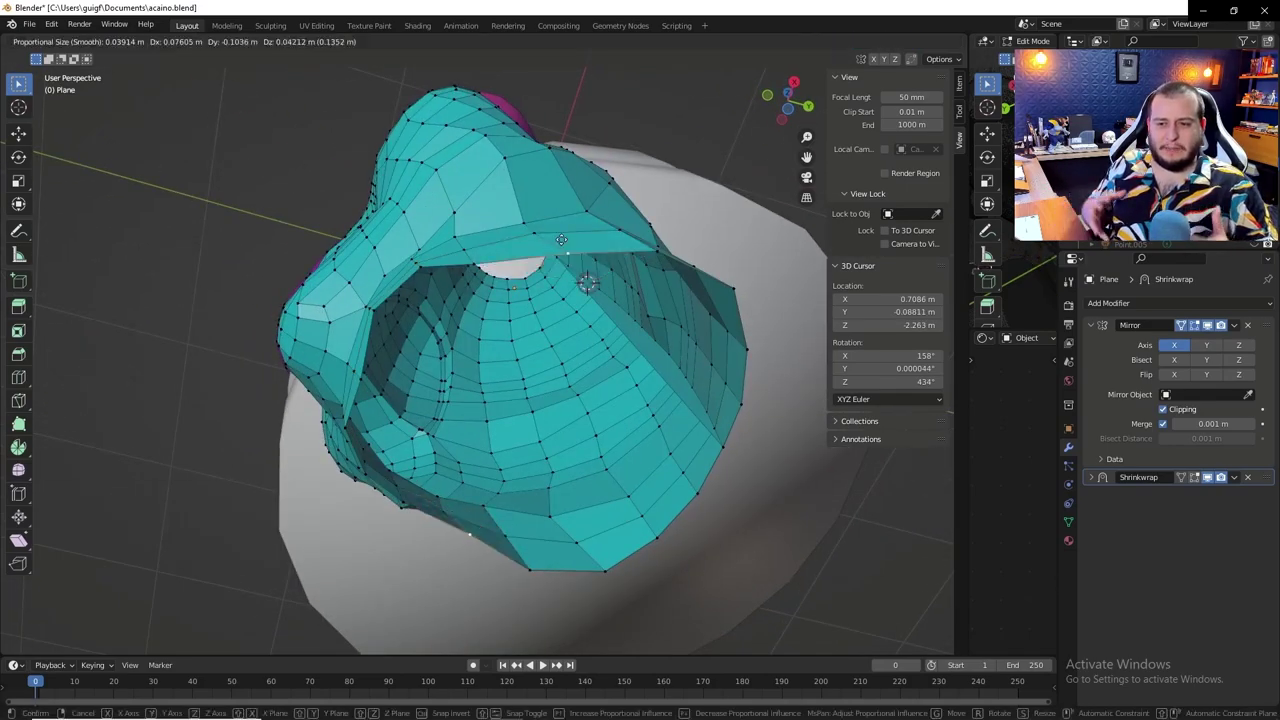
pyautogui.click(474, 243)
pyautogui.moveTo(474, 243); pyautogui.dragTo(560, 330, button='middle')
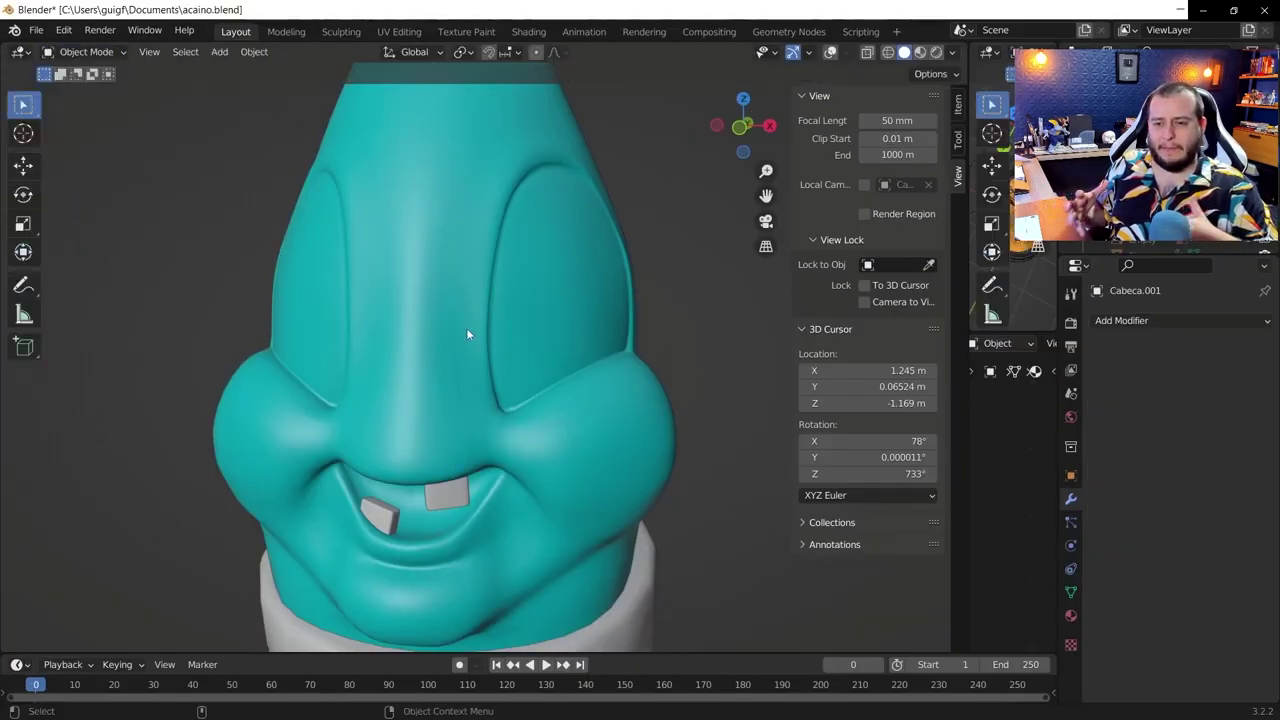
# Apply Smooth Faces shading to the Cabeca.001 head mesh in Edit Mode and return to Object Mode
pyautogui.press('Tab')
pyautogui.press('F3')
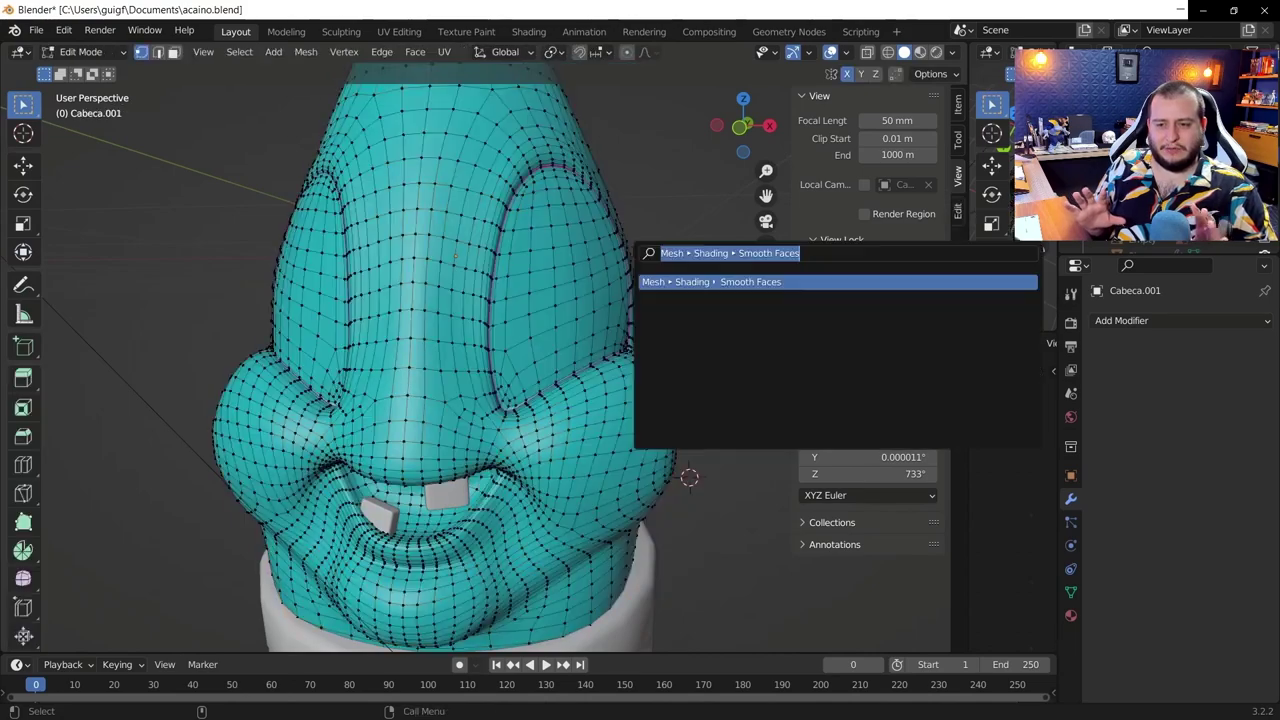
pyautogui.write('shading')
pyautogui.press('Return')
pyautogui.press('Tab')
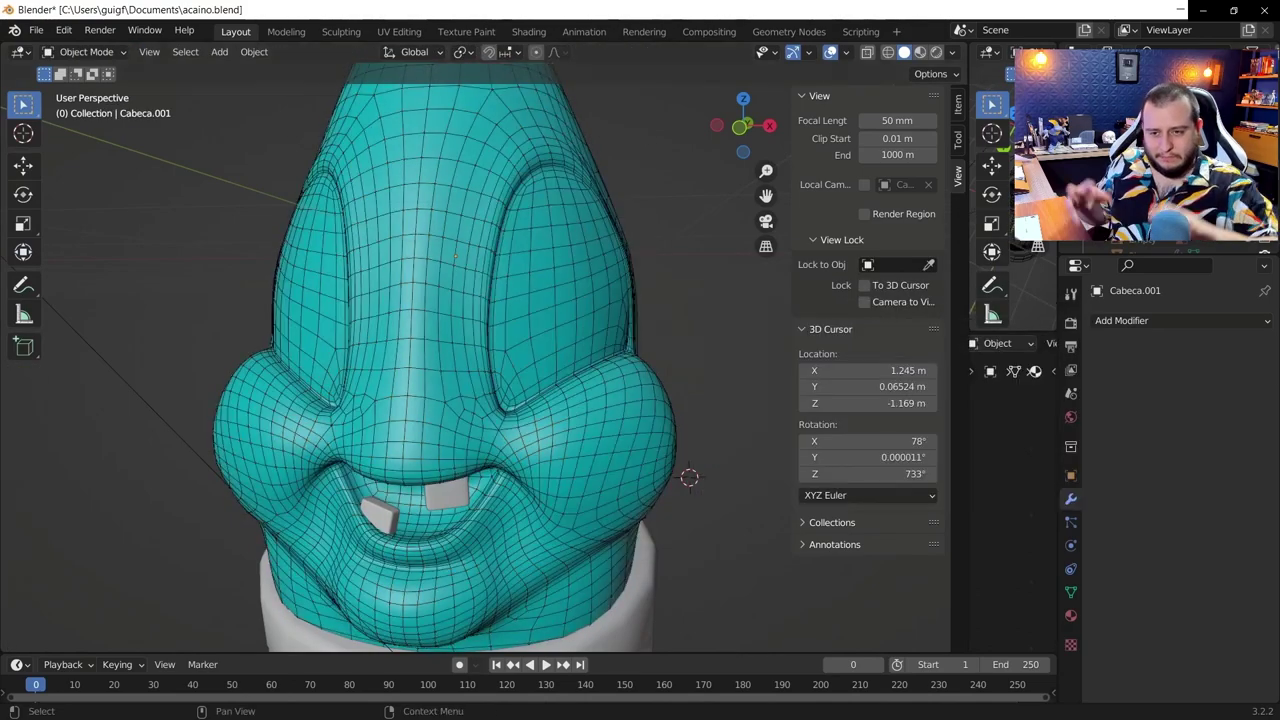
# Switch the Cabeca.001 head mesh to Sculpt Mode
pyautogui.click(1070, 475)
pyautogui.click(1070, 395)
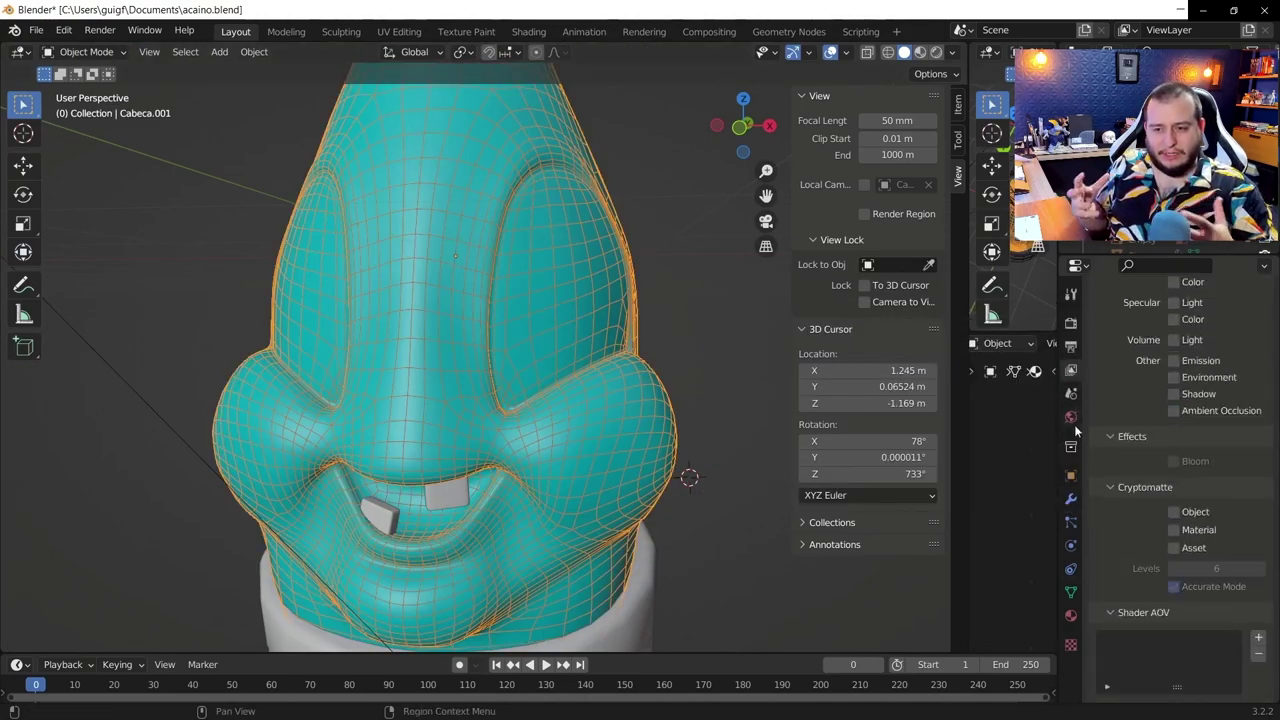
pyautogui.click(90, 52)
pyautogui.click(91, 107)
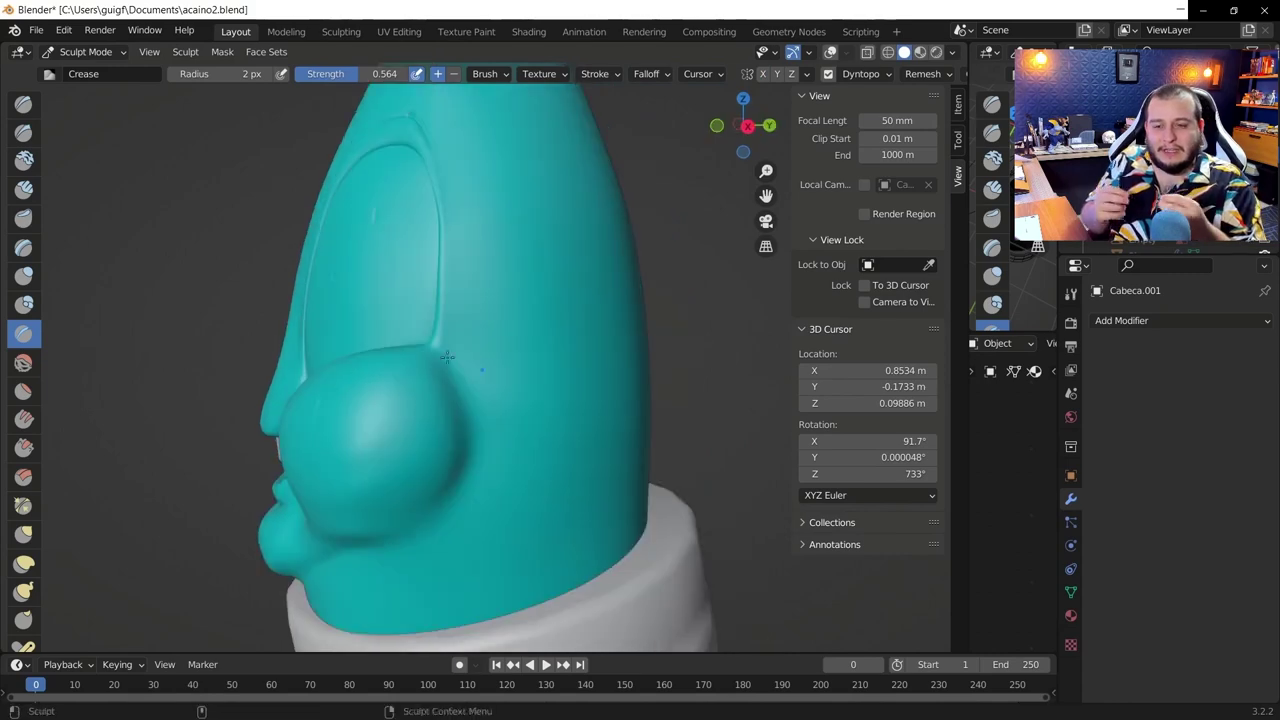
# Sculpt fine creases and scratches into the brow, nose, eyes and cheeks with the Crease brush at strength 0.564
pyautogui.moveTo(447, 356); pyautogui.dragTo(551, 220, button='middle')
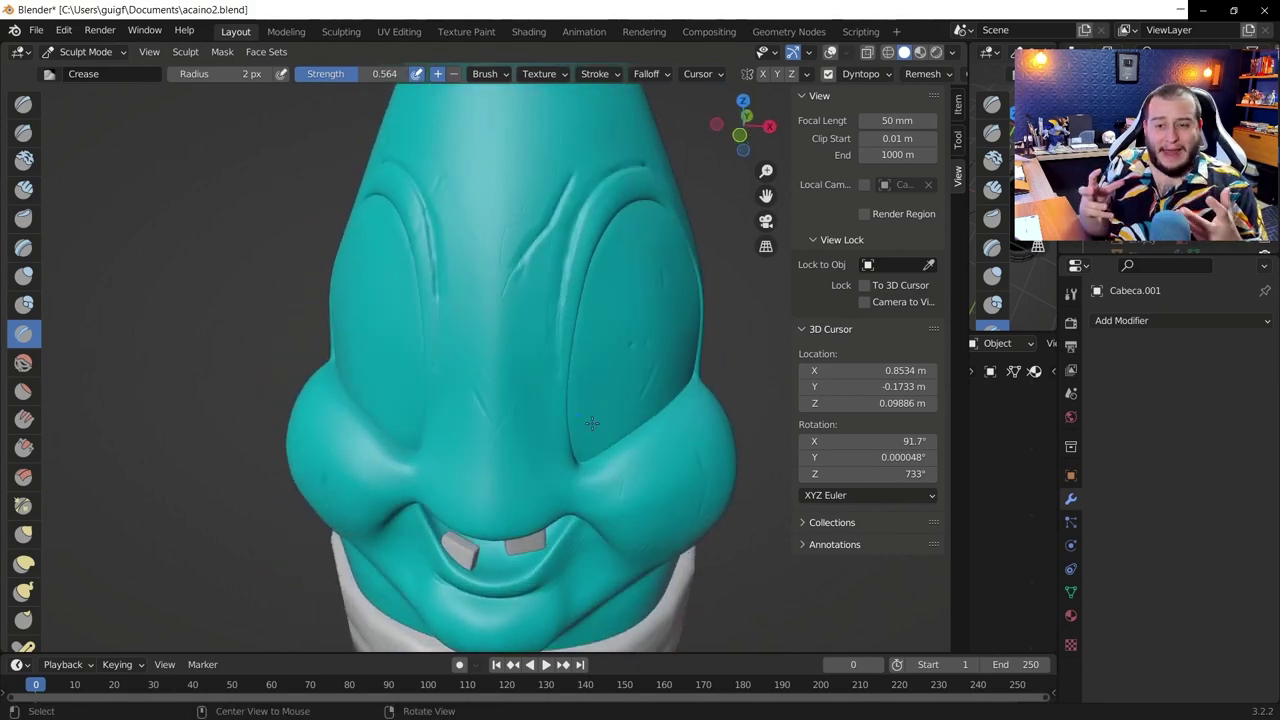
pyautogui.moveTo(592, 423)
pyautogui.mouseDown(button='middle')
pyautogui.moveTo(520, 360)
pyautogui.moveTo(607, 281)
pyautogui.mouseUp(button='middle')
pyautogui.moveTo(328, 79); pyautogui.dragTo(317, 79)
pyautogui.moveTo(460, 300); pyautogui.dragTo(505, 461, button='middle')
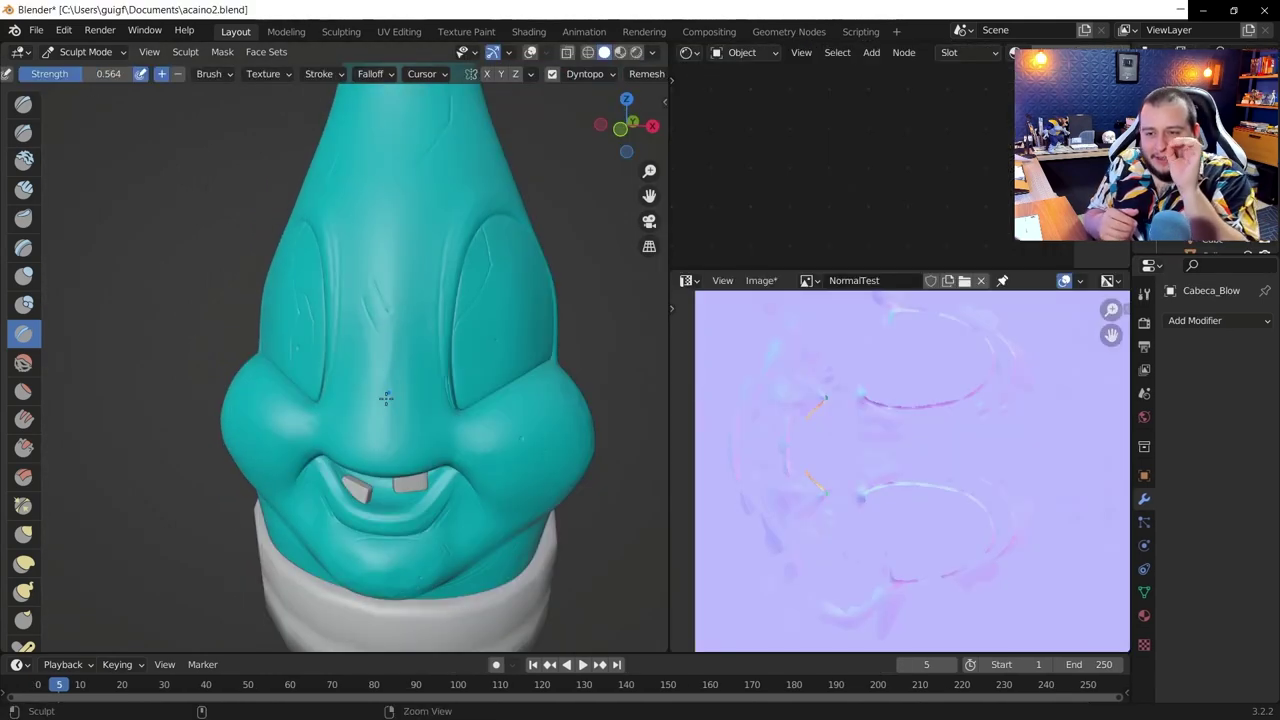
pyautogui.moveTo(386, 398); pyautogui.dragTo(484, 376, button='middle')
pyautogui.moveTo(320, 428); pyautogui.dragTo(417, 249, button='middle')
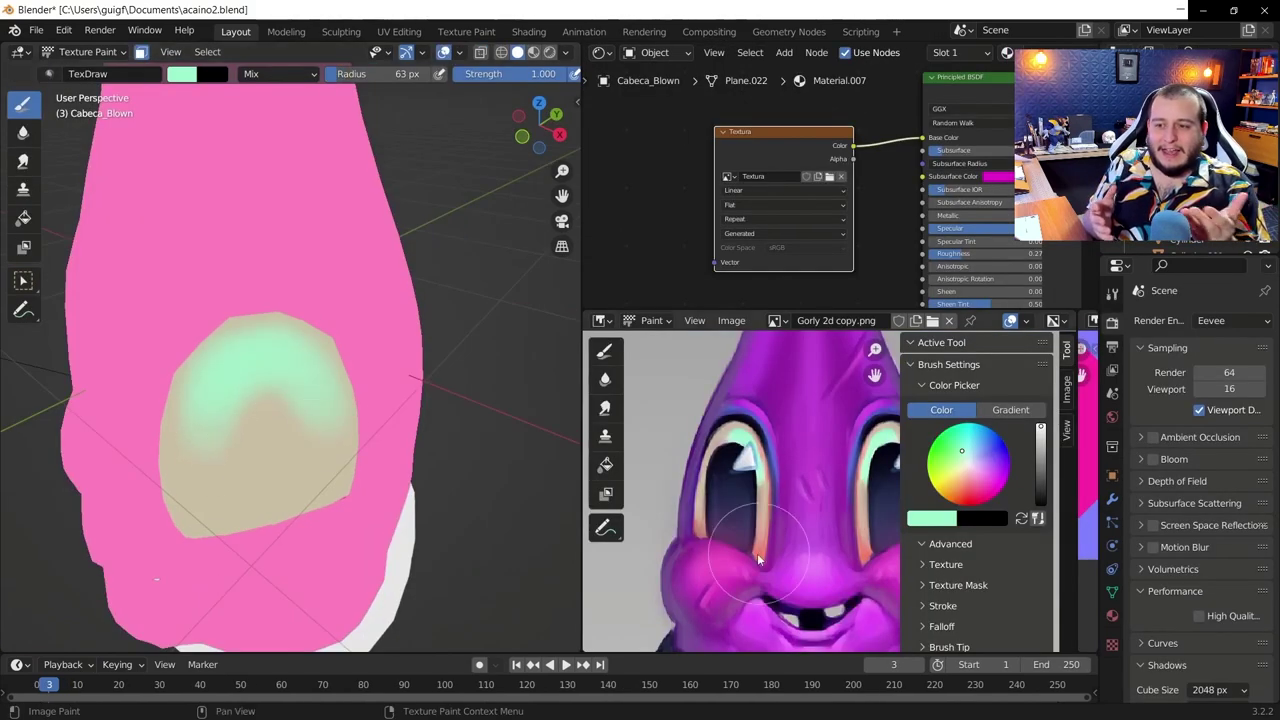
# Sample the salmon tone from the reference eye and paint it along the eye's lower edge with a 63 px brush
pyautogui.press('s')
pyautogui.moveTo(140, 440); pyautogui.dragTo(306, 418)
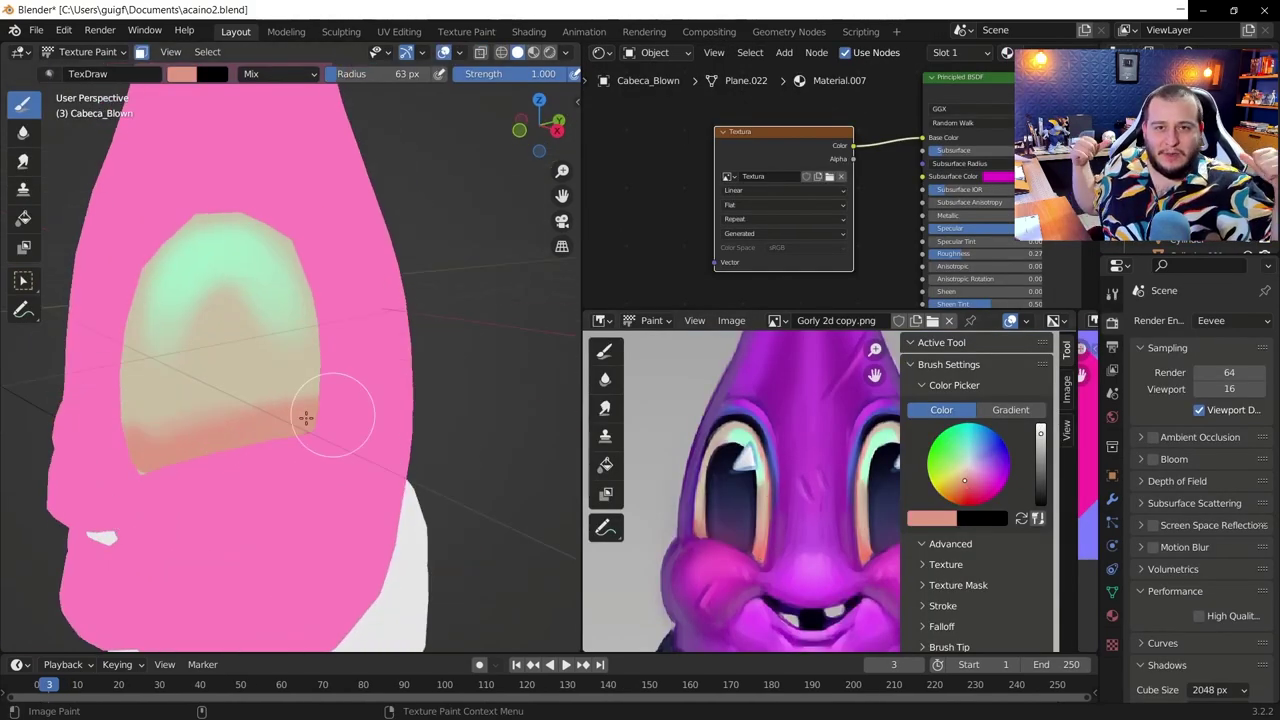
pyautogui.moveTo(179, 494)
pyautogui.mouseDown(button='middle')
pyautogui.moveTo(360, 591)
pyautogui.moveTo(284, 491)
pyautogui.mouseUp(button='middle')
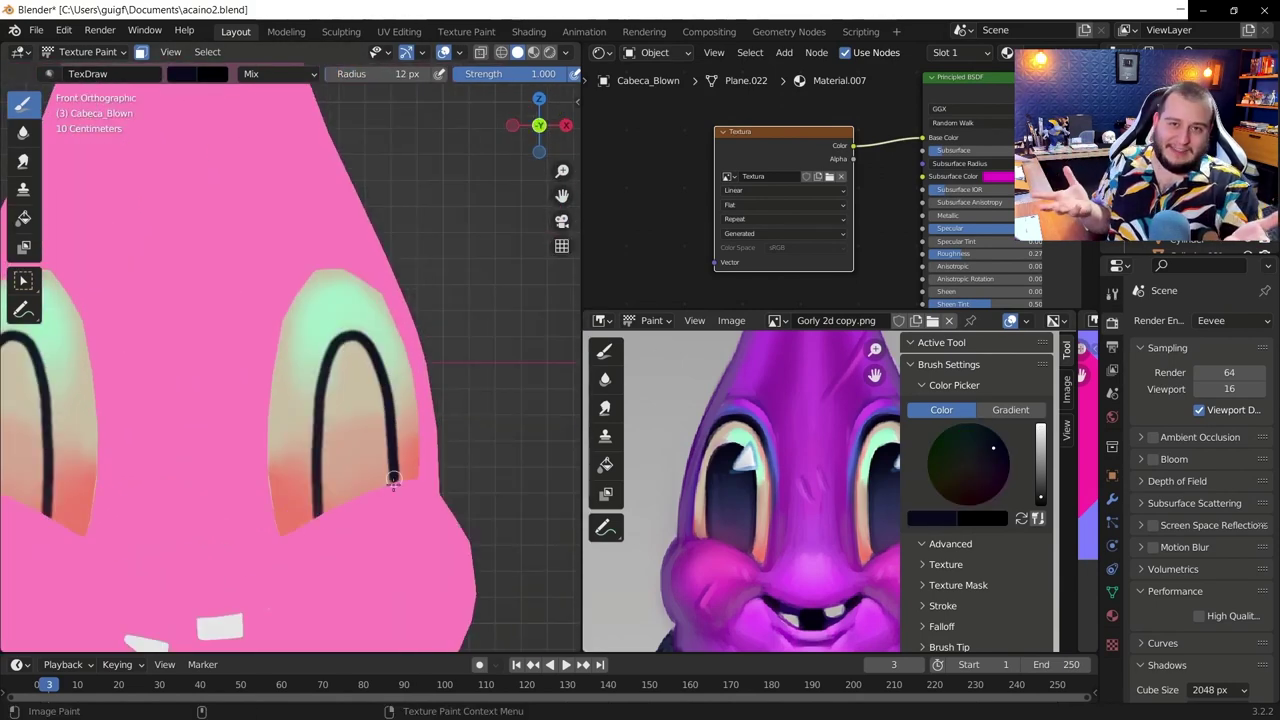
# Fill the outlined pupil with dark navy and blend dark purple into its lower part with a 64 px brush
pyautogui.moveTo(393, 482); pyautogui.dragTo(451, 374, button='middle')
pyautogui.scroll(2, 451, 374)
pyautogui.scroll(-2, 468, 416)
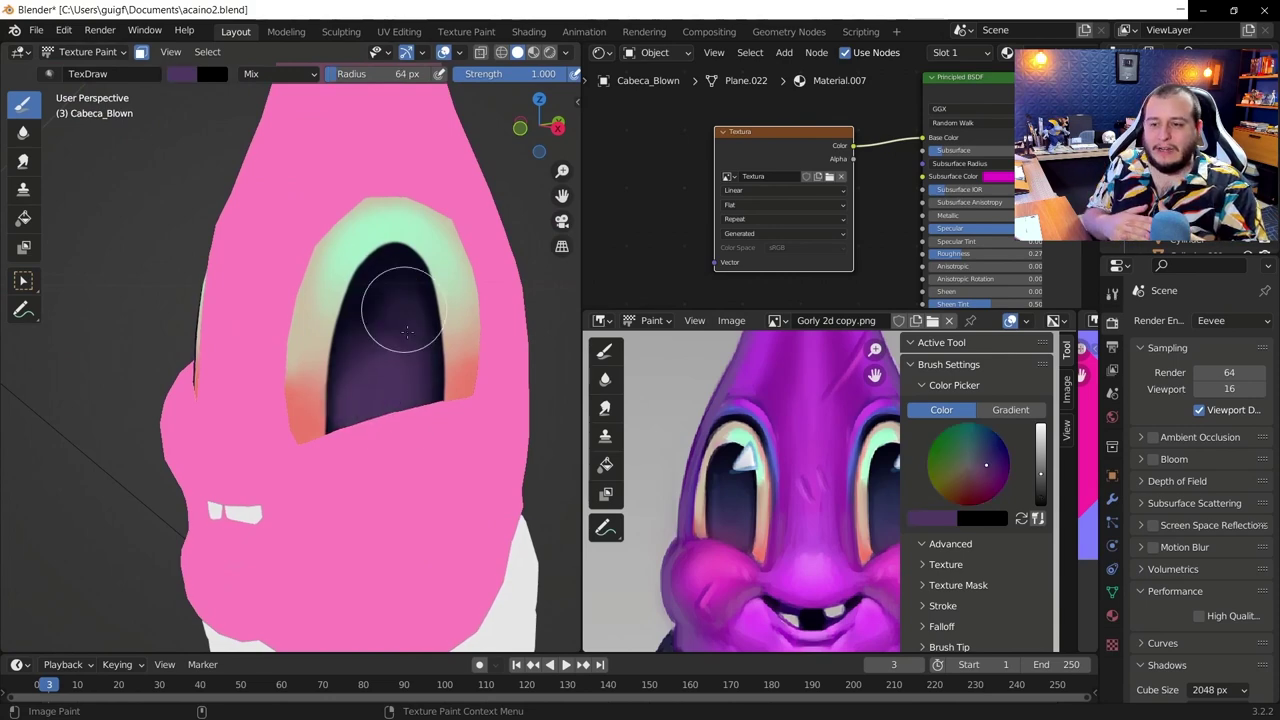
# Paint the head magenta with pink cheeks, shading the lower face in darker purple with an 89 px brush
pyautogui.moveTo(540, 430)
pyautogui.mouseDown(button='middle')
pyautogui.moveTo(286, 340)
pyautogui.moveTo(463, 171)
pyautogui.moveTo(506, 449)
pyautogui.moveTo(160, 254)
pyautogui.mouseUp(button='middle')
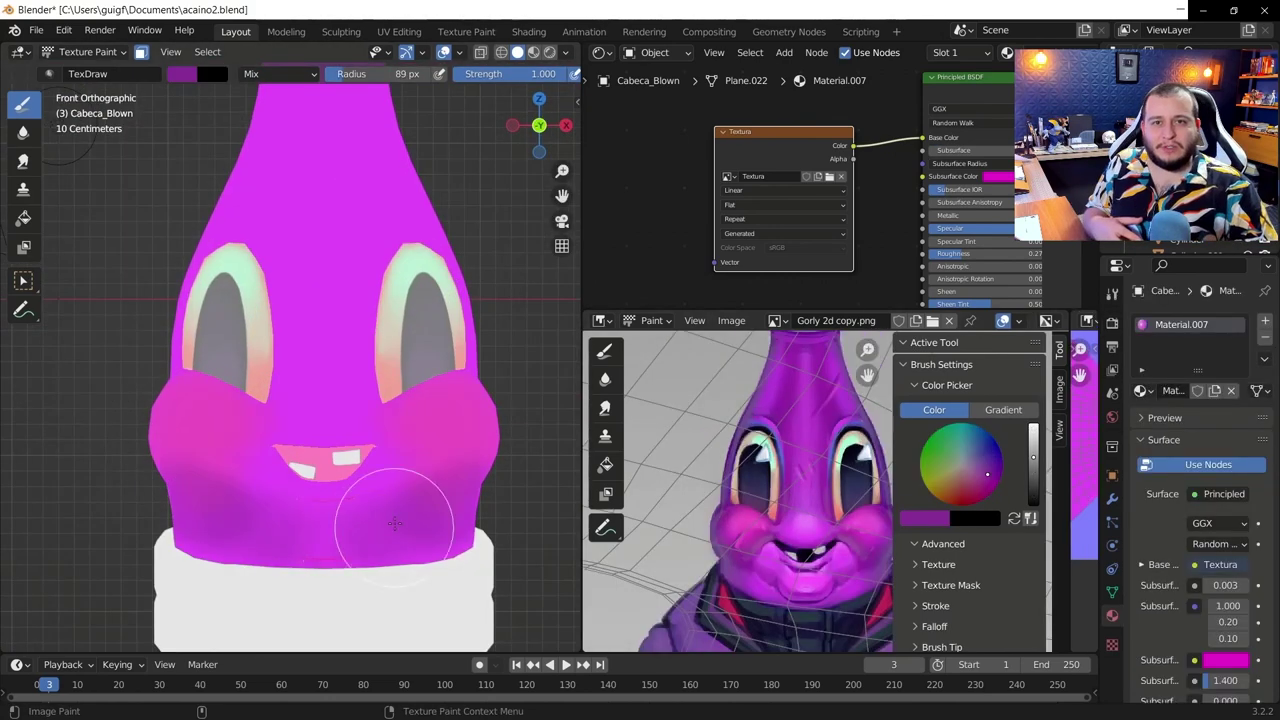
pyautogui.moveTo(395, 262)
pyautogui.mouseDown(button='middle')
pyautogui.moveTo(320, 300)
pyautogui.moveTo(318, 492)
pyautogui.mouseUp(button='middle')
pyautogui.rightClick(330, 262)
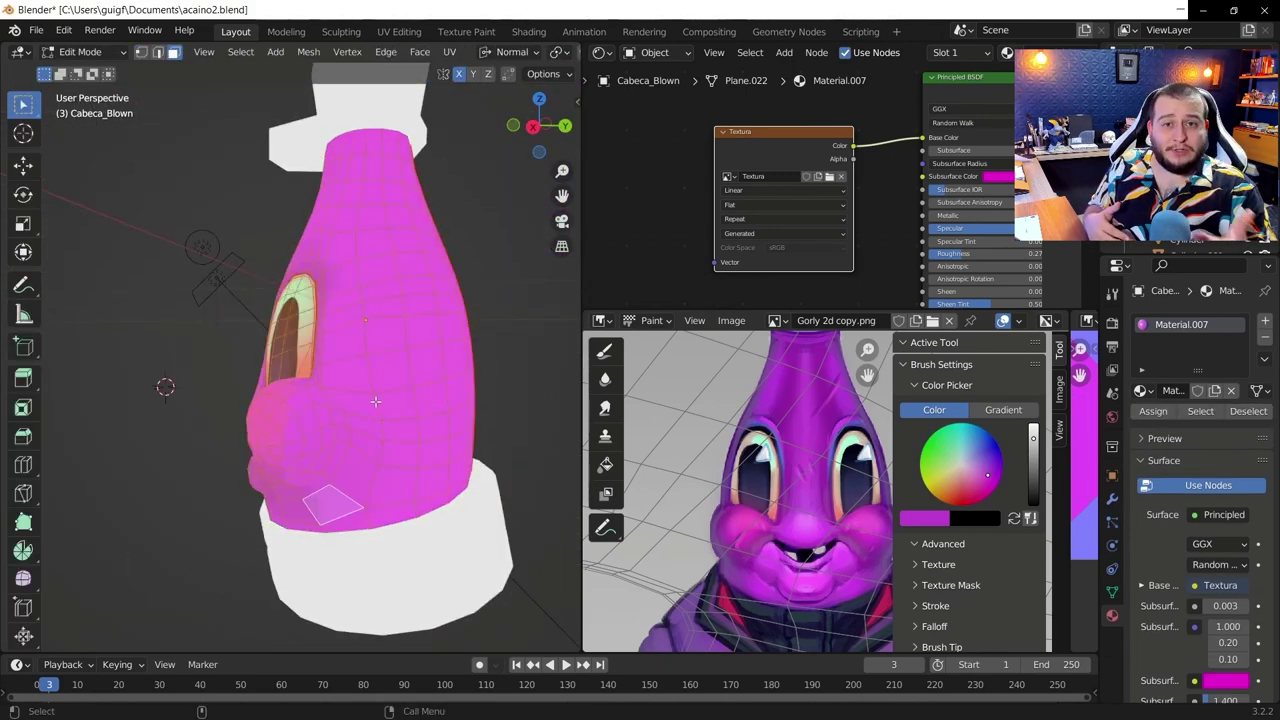
# Paint darker purple shading around the eyes and nose, following the Gorly 2d copy.png reference
pyautogui.moveTo(166, 386); pyautogui.dragTo(195, 218, button='middle')
pyautogui.click(776, 320)
pyautogui.click(850, 400)
pyautogui.scroll(2, 745, 545)
pyautogui.scroll(3, 329, 463)
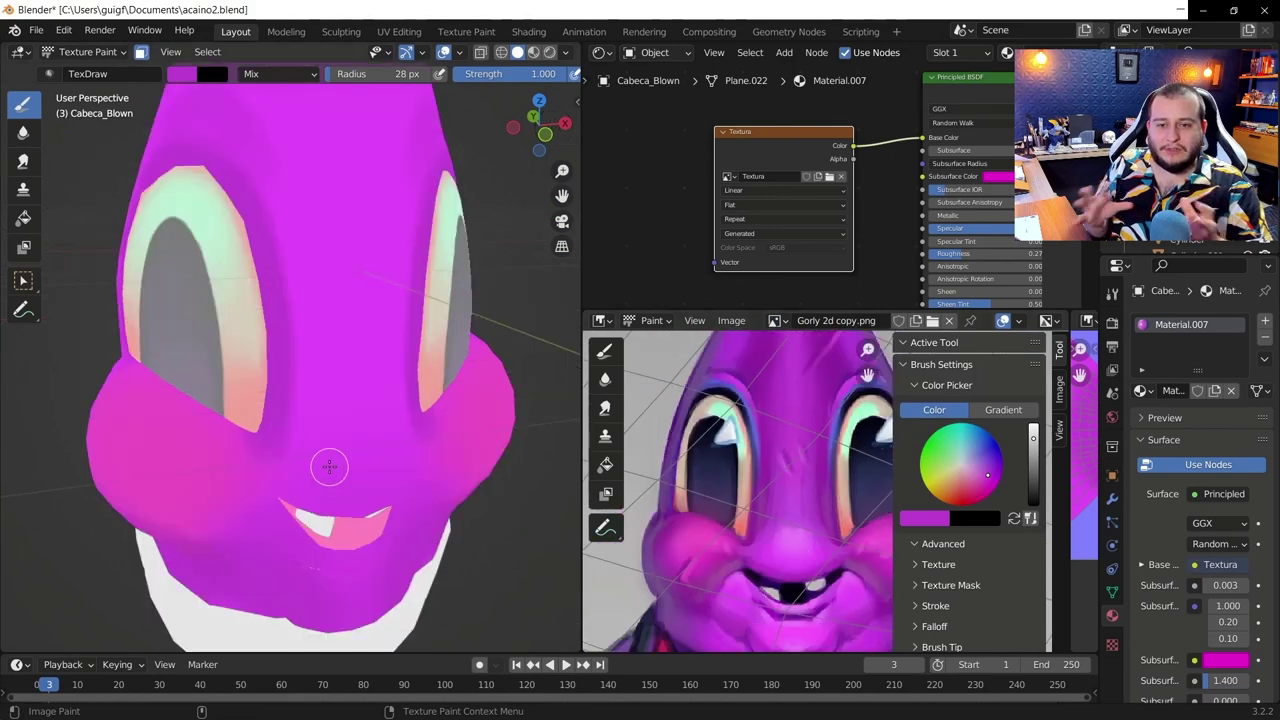
# Sample the blue rim tone from the reference and set the front view's solid shading to MatCap with Texture color
pyautogui.moveTo(329, 463)
pyautogui.mouseDown(button='middle')
pyautogui.moveTo(240, 526)
pyautogui.moveTo(418, 513)
pyautogui.moveTo(330, 520)
pyautogui.moveTo(414, 449)
pyautogui.moveTo(508, 441)
pyautogui.mouseUp(button='middle')
pyautogui.press('s')
pyautogui.press('KP_1')
pyautogui.click(563, 52)
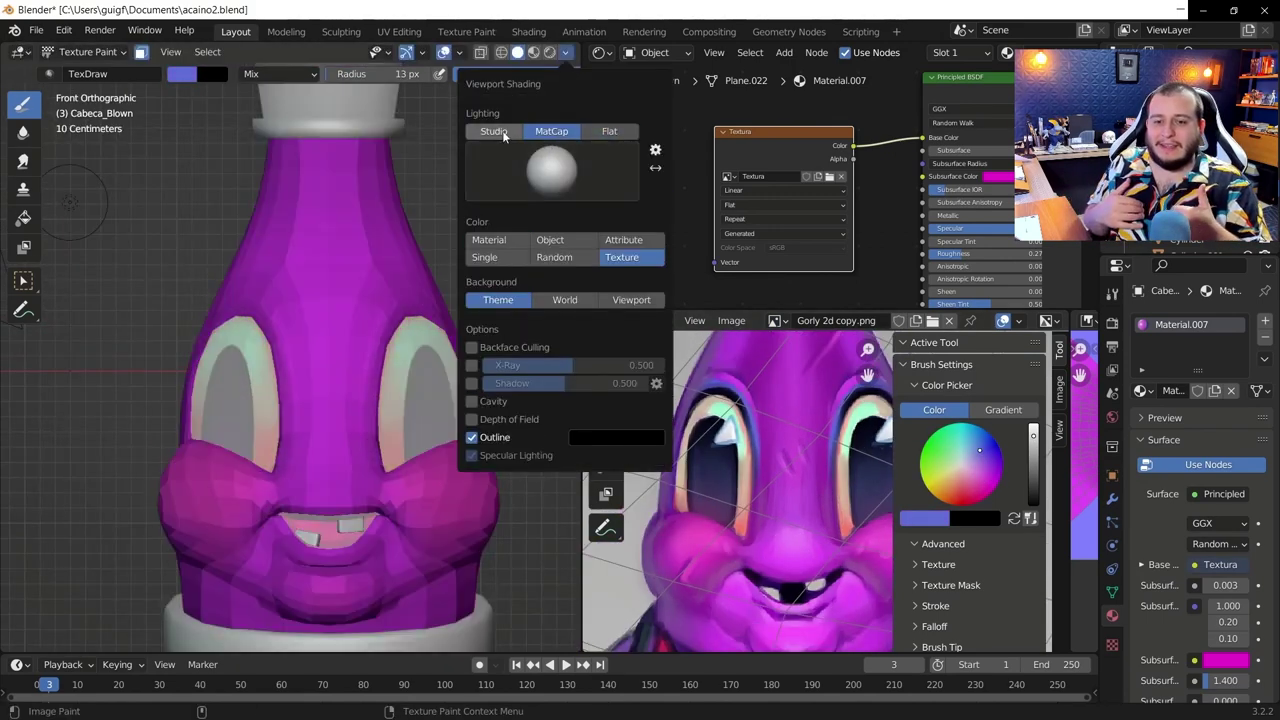
# Shade the Cabeca_Blown head smooth in Object Mode and return to Texture Paint mode
pyautogui.hotkey('ctrl', 'Tab')
pyautogui.rightClick(321, 291)
pyautogui.click(321, 287)
pyautogui.hotkey('ctrl', 'Tab')
pyautogui.scroll(3, 330, 400)
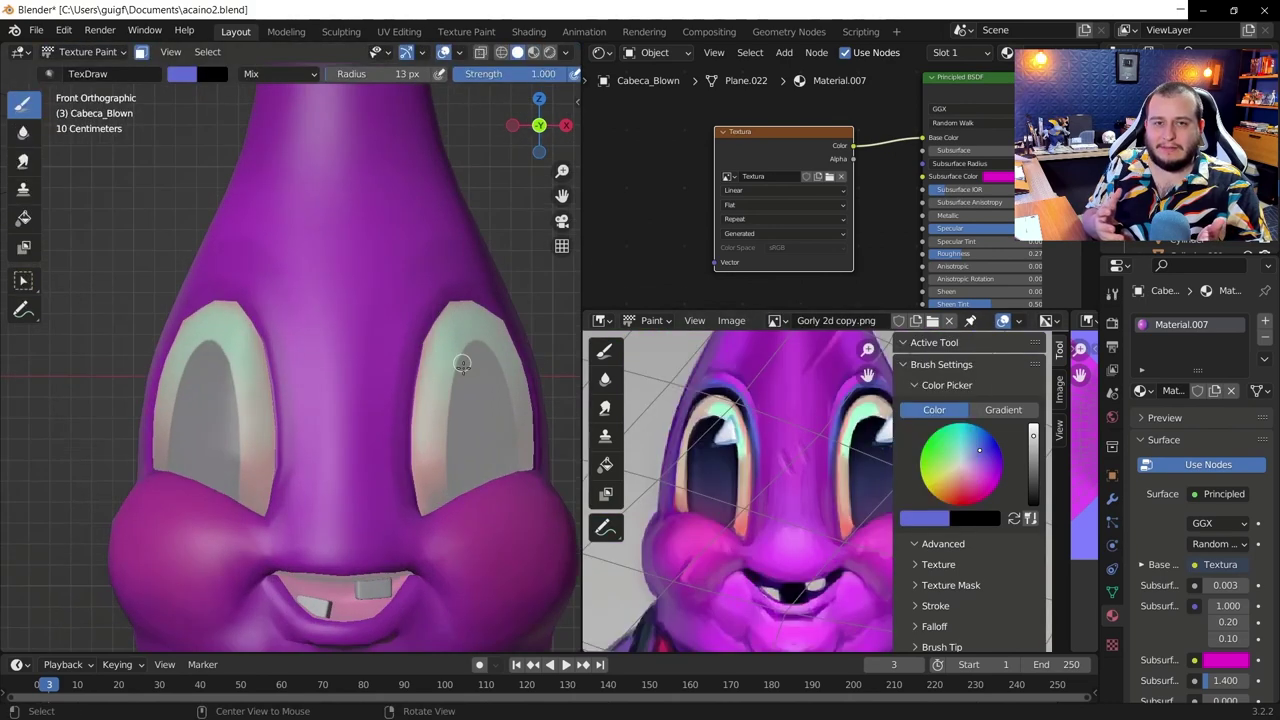
# Paint a blue rim over the top of the eye with a 27 px brush
pyautogui.moveTo(330, 400); pyautogui.dragTo(450, 400, button='middle')
pyautogui.moveTo(358, 284); pyautogui.dragTo(314, 300)
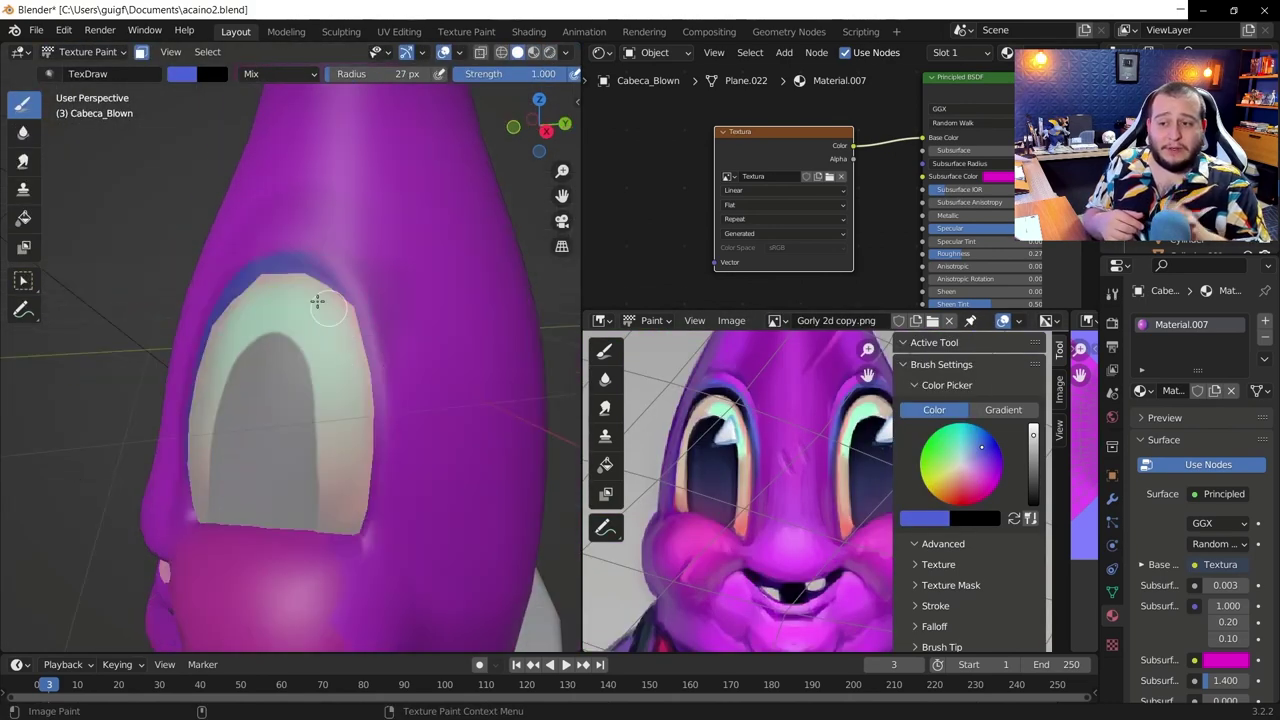
pyautogui.moveTo(314, 300); pyautogui.dragTo(346, 421, button='middle')
# Paint a thin dark navy outline between the blue rim and the eye with a small 9 px brush
pyautogui.moveTo(476, 353); pyautogui.dragTo(166, 472, button='middle')
pyautogui.moveTo(284, 289)
pyautogui.mouseDown(button='middle')
pyautogui.moveTo(229, 514)
pyautogui.moveTo(329, 509)
pyautogui.moveTo(380, 420)
pyautogui.mouseUp(button='middle')
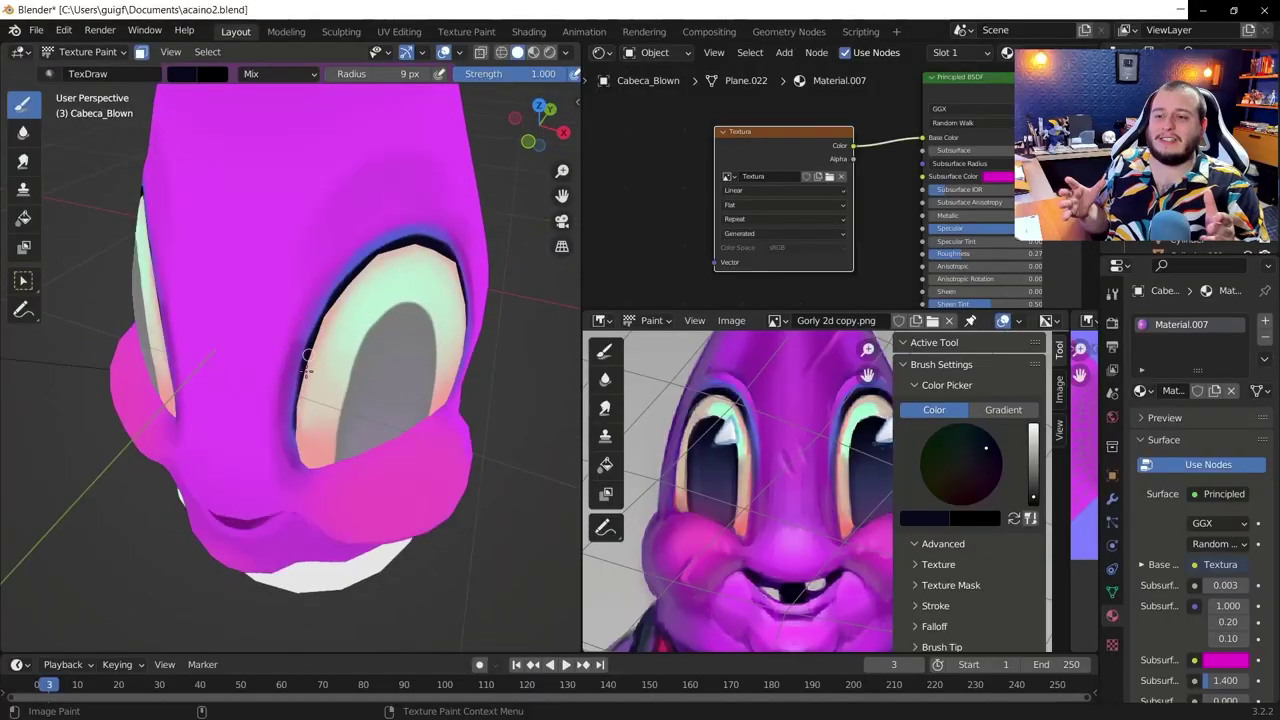
pyautogui.moveTo(345, 126); pyautogui.dragTo(313, 192, button='middle')
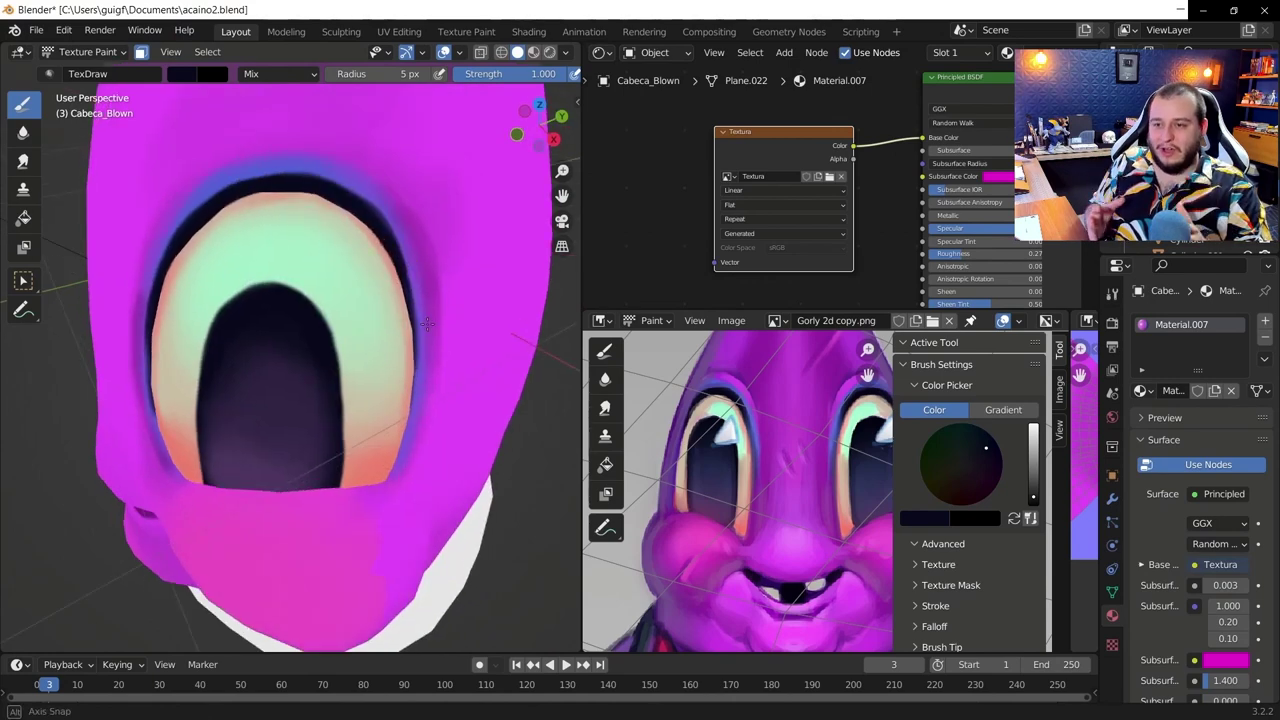
# Sample a dark purple and paint the inside of the mouth with it around the teeth
pyautogui.moveTo(427, 323)
pyautogui.mouseDown(button='middle')
pyautogui.moveTo(340, 357)
pyautogui.moveTo(420, 420)
pyautogui.moveTo(365, 463)
pyautogui.moveTo(350, 432)
pyautogui.moveTo(370, 404)
pyautogui.mouseUp(button='middle')
pyautogui.press('s')
pyautogui.scroll(-3, 514, 443)
pyautogui.scroll(8, 255, 399)
pyautogui.press('s')
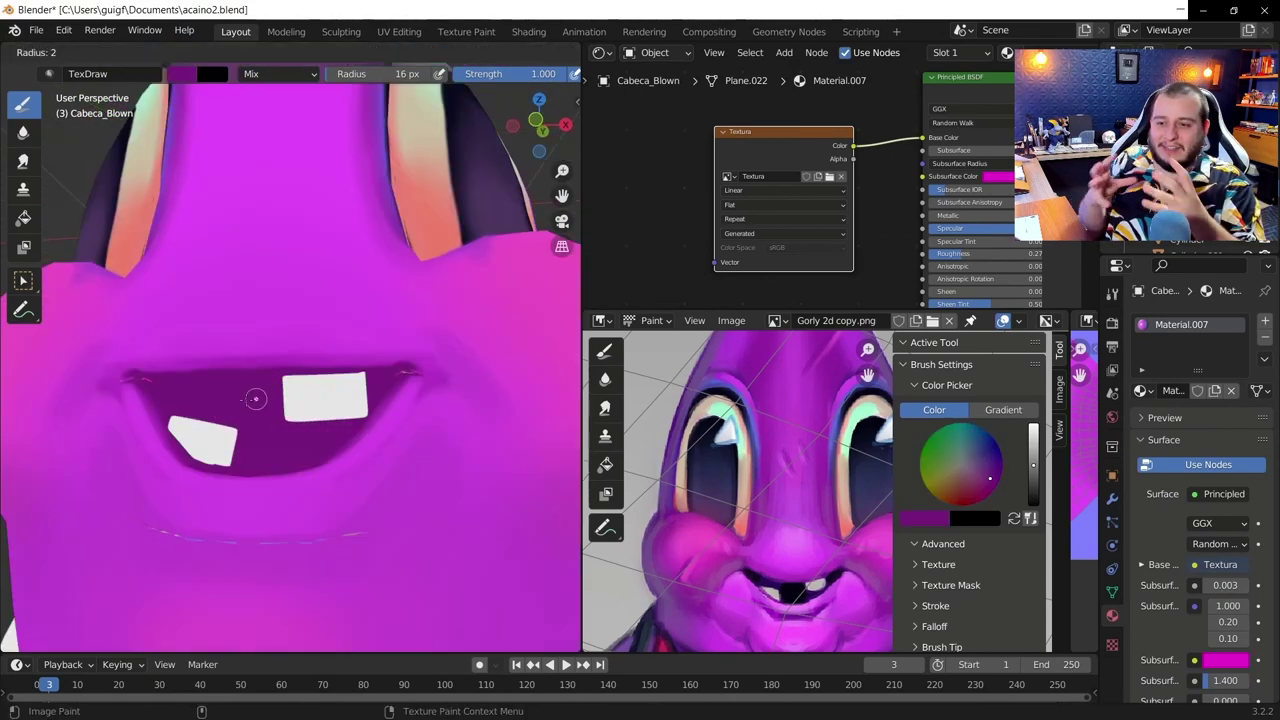
# Paint the mouth interior dark navy and darken the mouth corners with a 23 px brush
pyautogui.moveTo(255, 399); pyautogui.dragTo(331, 380, button='middle')
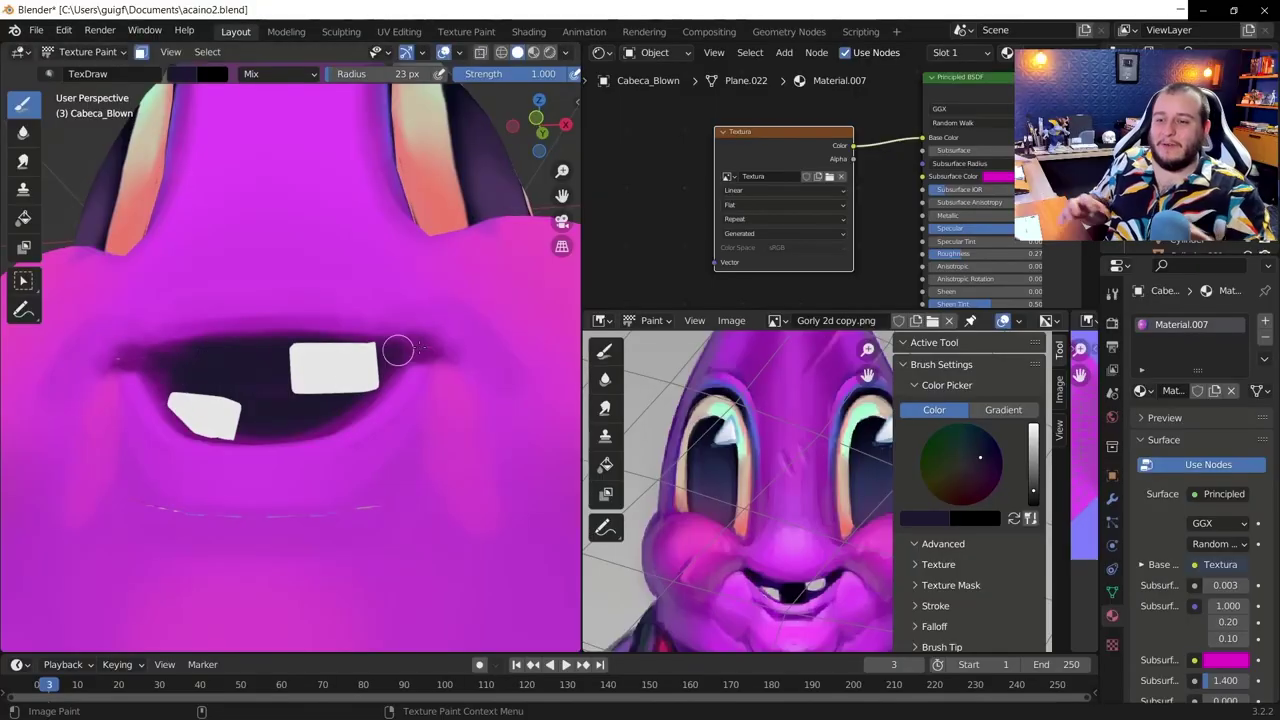
pyautogui.moveTo(333, 405); pyautogui.dragTo(333, 525, button='middle')
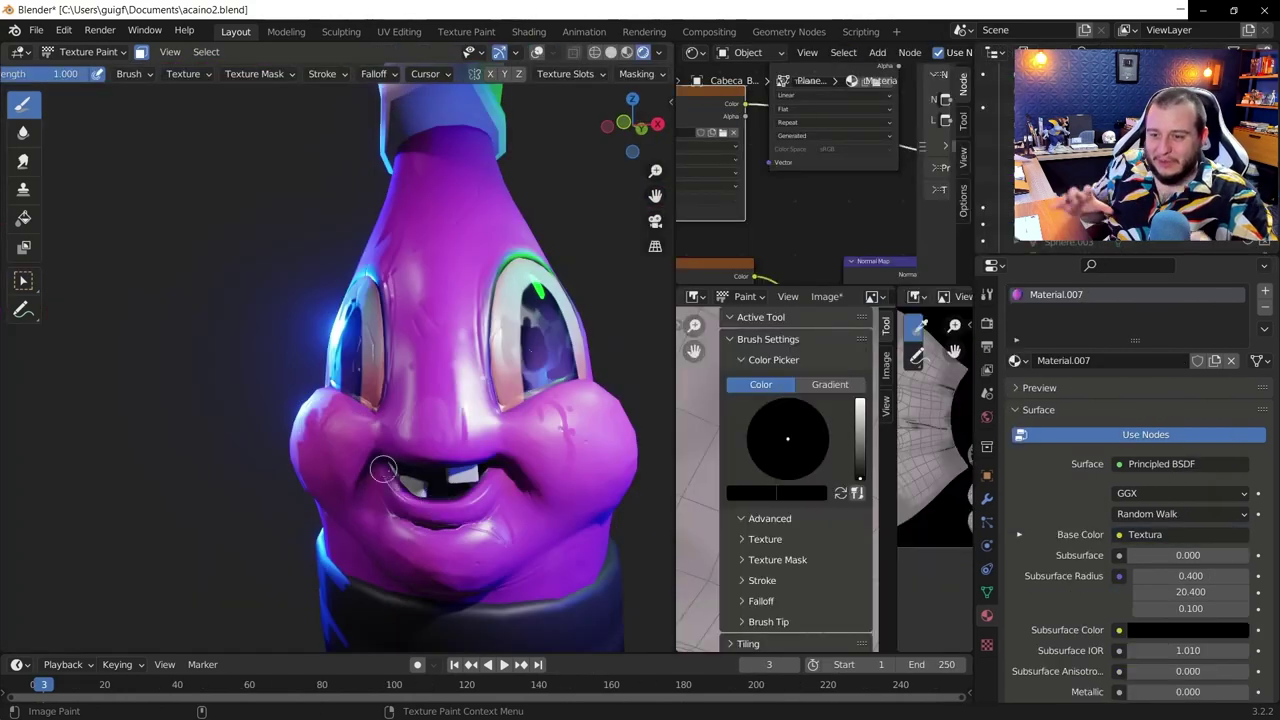
pyautogui.moveTo(380, 463)
pyautogui.mouseDown(button='middle')
pyautogui.moveTo(343, 409)
pyautogui.moveTo(472, 262)
pyautogui.moveTo(449, 392)
pyautogui.moveTo(498, 435)
pyautogui.moveTo(423, 320)
pyautogui.moveTo(350, 452)
pyautogui.moveTo(420, 437)
pyautogui.moveTo(504, 447)
pyautogui.mouseUp(button='middle')
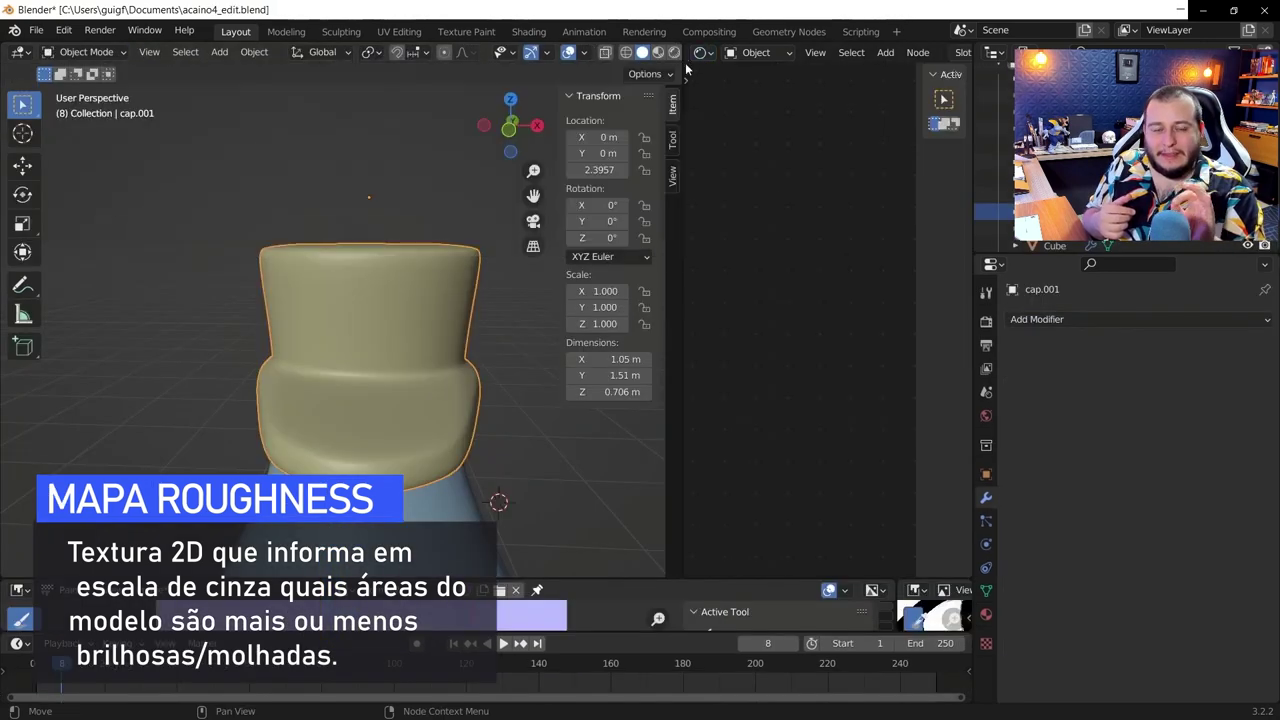
# Enlarge the 3D viewport showing the bottle cap over the neighbouring empty node editor
pyautogui.moveTo(686, 68); pyautogui.dragTo(955, 590)
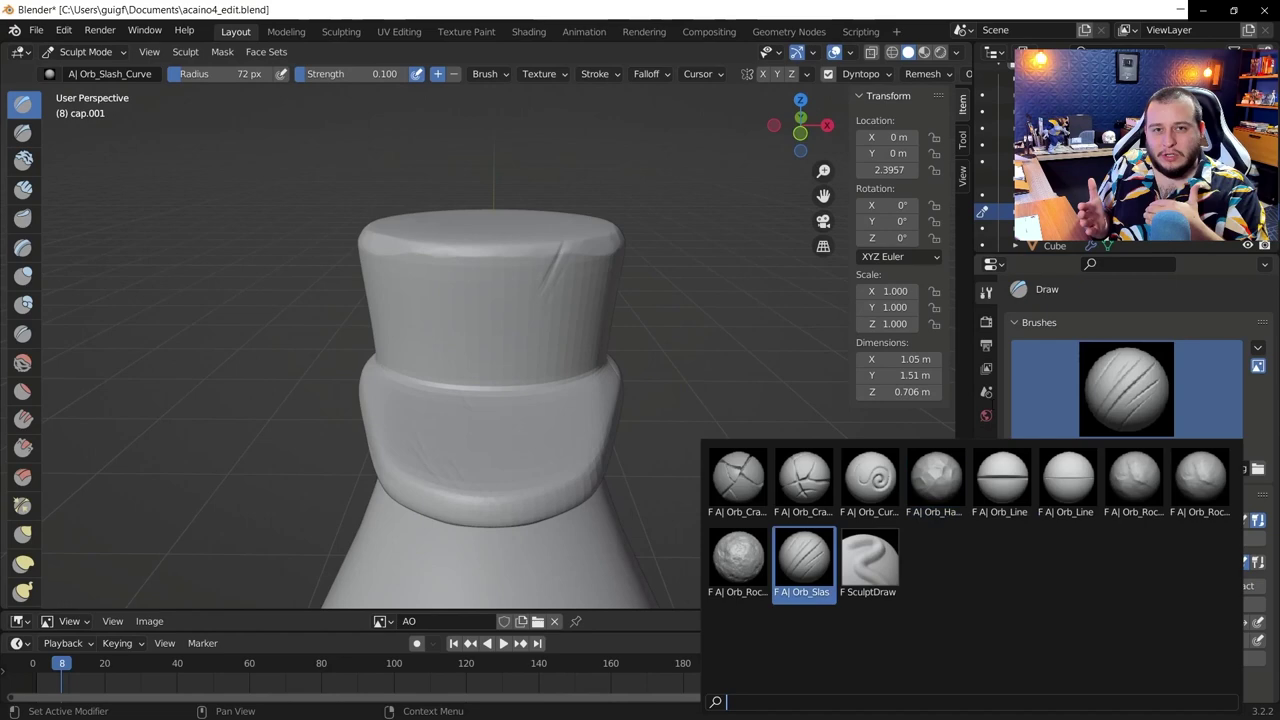
# Sculpt small cracks, thin line cuts and slashes into the cap and visor with the Orb_Cracks, Orb_Line_Small and Orb_Slash_Curve brushes
pyautogui.click(739, 482)
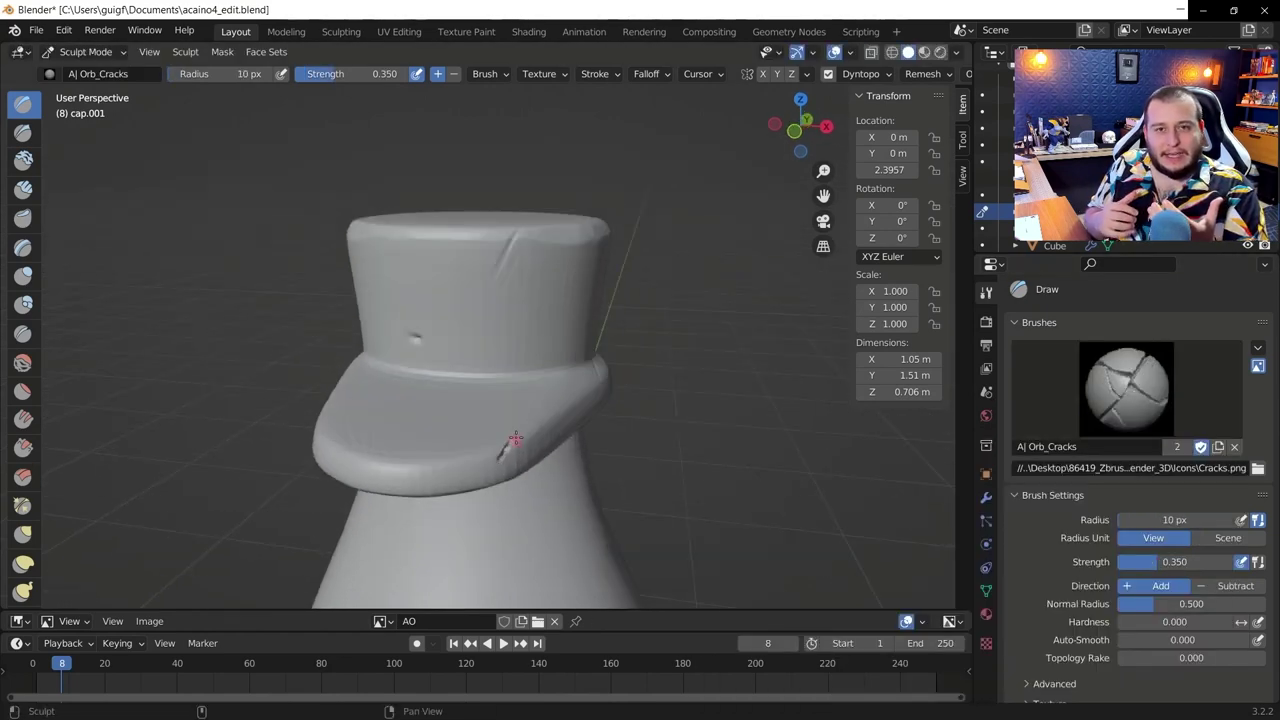
pyautogui.click(1126, 390)
pyautogui.click(1072, 471)
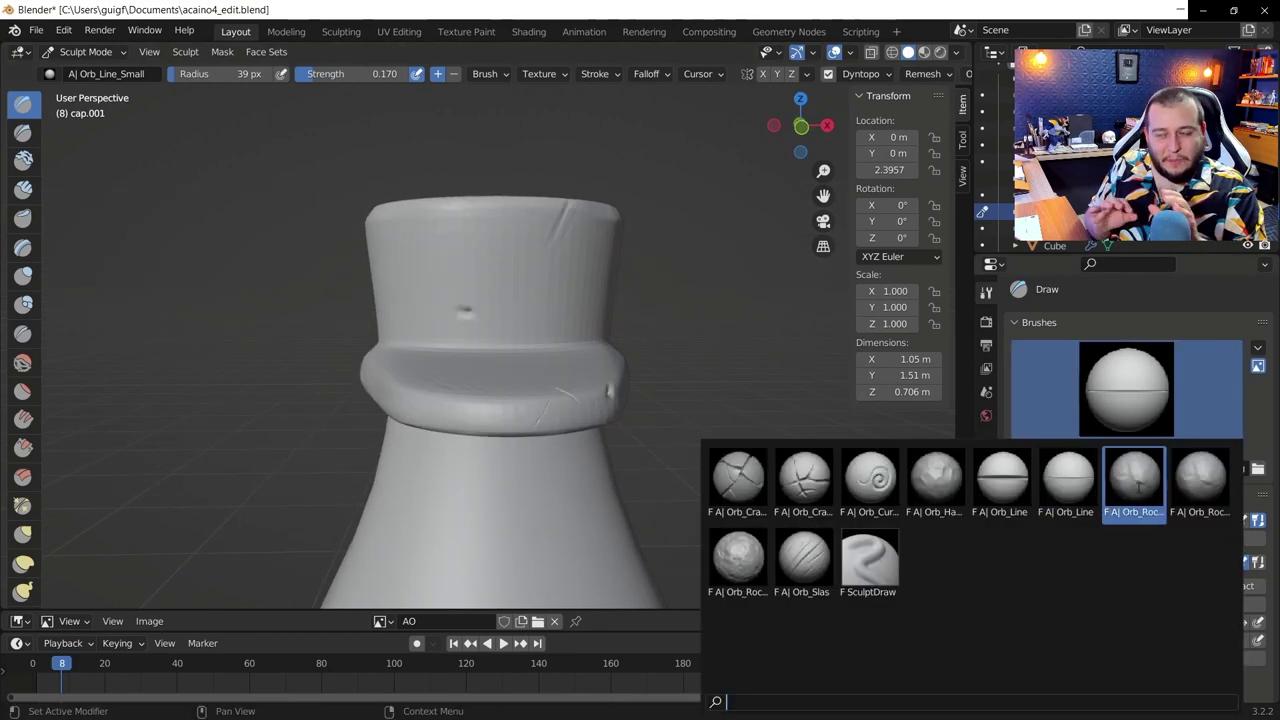
pyautogui.click(1131, 480)
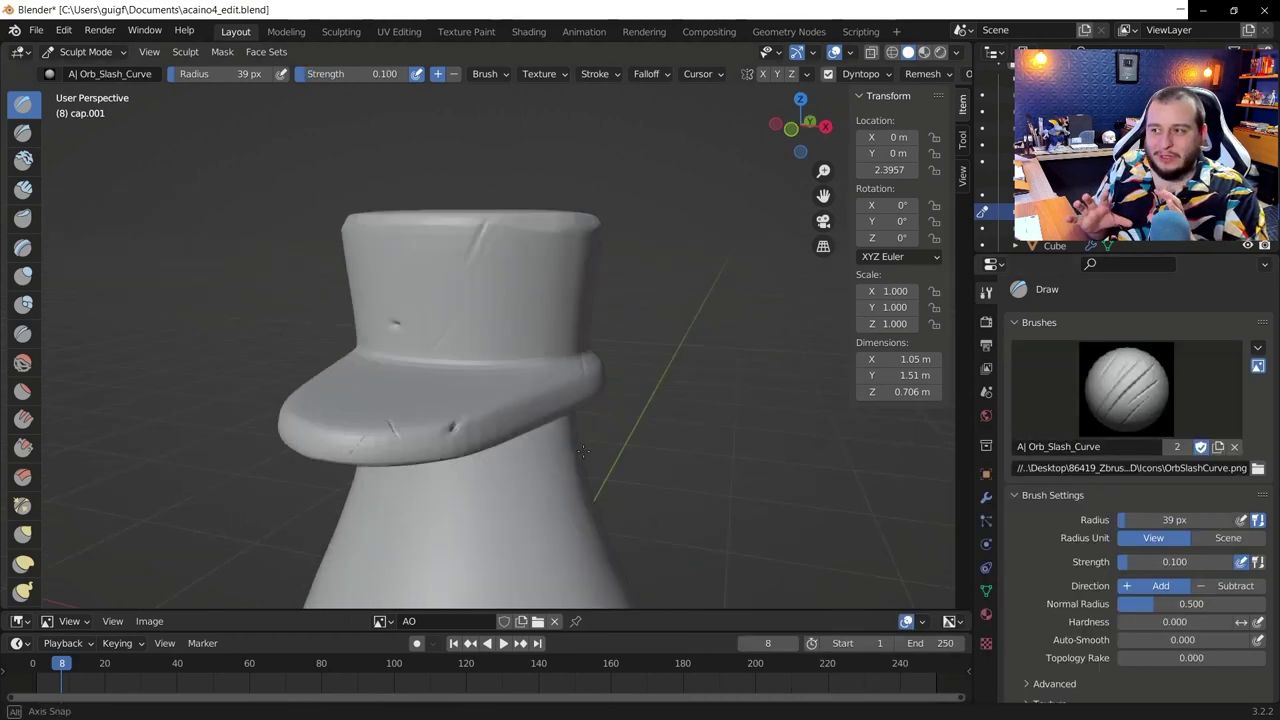
pyautogui.moveTo(420, 380)
pyautogui.mouseDown(button='middle')
pyautogui.moveTo(340, 366)
pyautogui.moveTo(576, 327)
pyautogui.moveTo(496, 307)
pyautogui.mouseUp(button='middle')
# Sculpt vertical ridges and grooves around the cap's side wall with the Clay Strips brush
pyautogui.press('c')
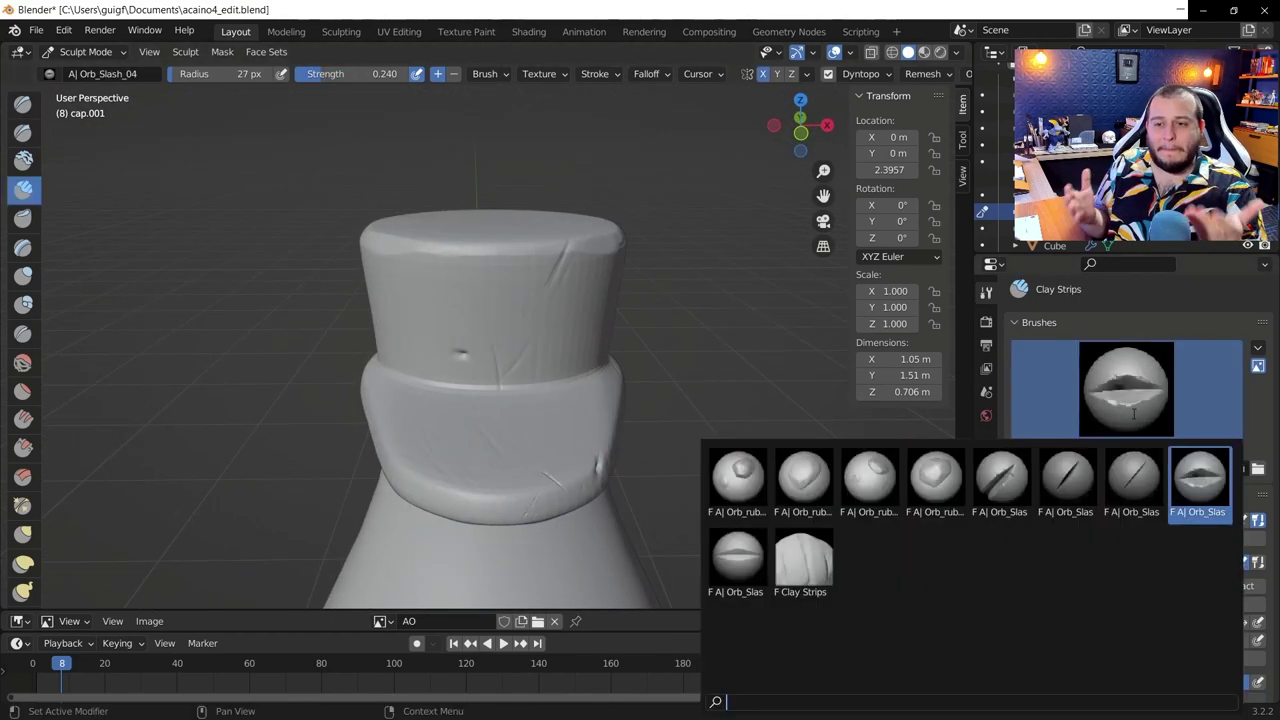
pyautogui.click(803, 560)
pyautogui.moveTo(693, 347)
pyautogui.mouseDown(button='middle')
pyautogui.moveTo(450, 270)
pyautogui.moveTo(420, 330)
pyautogui.moveTo(443, 374)
pyautogui.moveTo(480, 380)
pyautogui.mouseUp(button='middle')
pyautogui.click(1126, 390)
pyautogui.click(1068, 480)
pyautogui.moveTo(443, 337); pyautogui.dragTo(471, 251, button='middle')
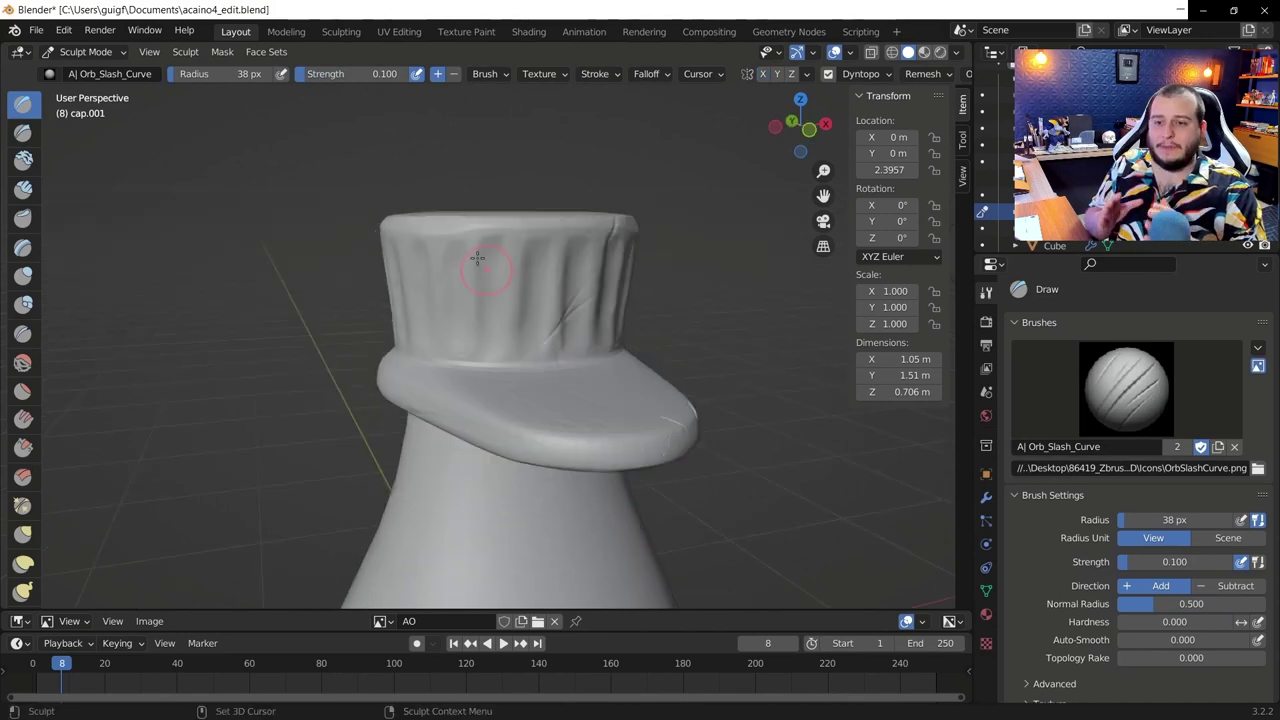
# Roughen the cap's visor with the Orb_Rock_Noise brush and cut fine slashes with a 20 px Orb_Slash_Curve brush
pyautogui.click(1126, 390)
pyautogui.click(737, 551)
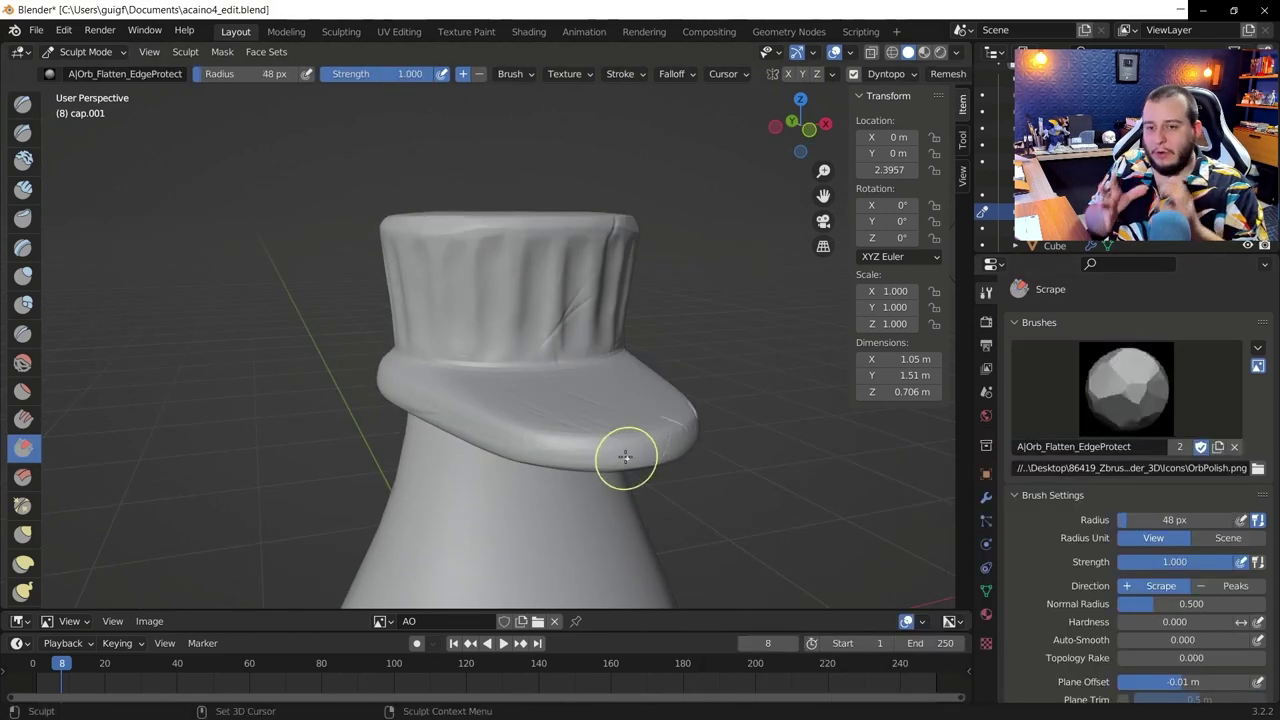
pyautogui.moveTo(626, 451)
pyautogui.mouseDown(button='middle')
pyautogui.moveTo(586, 357)
pyautogui.moveTo(490, 378)
pyautogui.moveTo(534, 366)
pyautogui.moveTo(509, 380)
pyautogui.moveTo(486, 326)
pyautogui.moveTo(431, 285)
pyautogui.mouseUp(button='middle')
pyautogui.press('[')
pyautogui.press('[')
pyautogui.press('[')
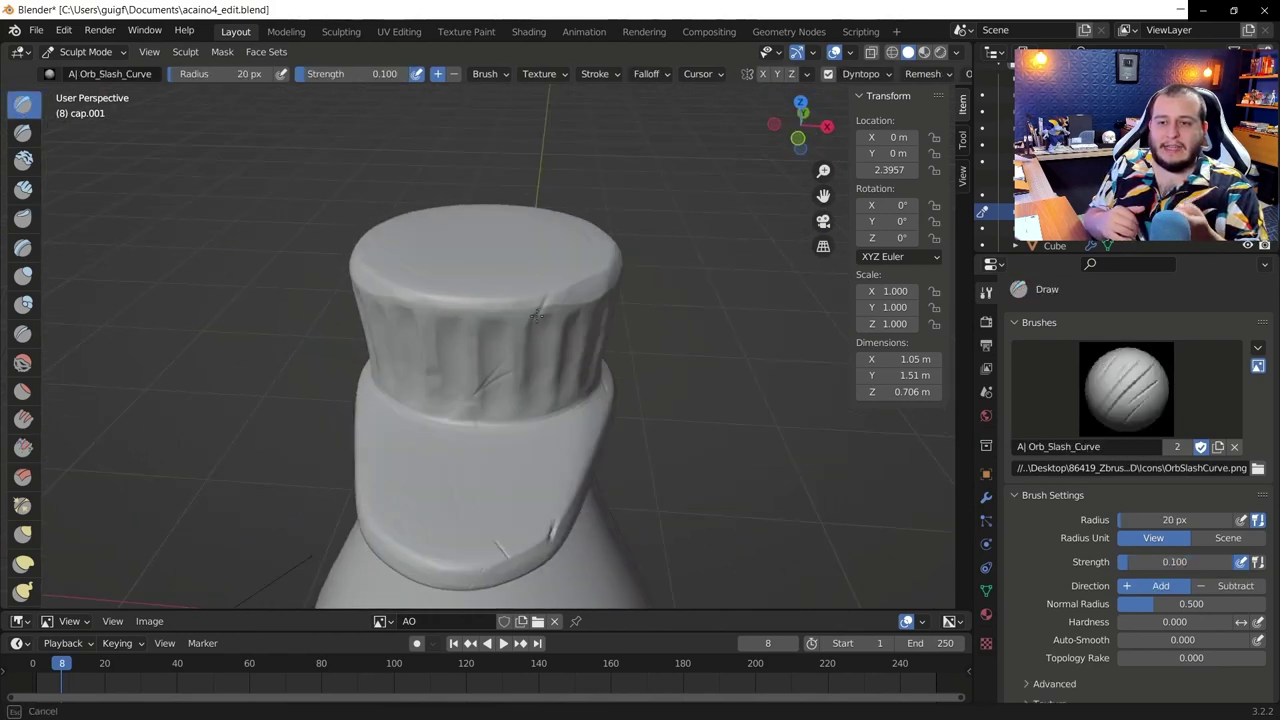
pyautogui.moveTo(500, 460); pyautogui.dragTo(521, 503, button='middle')
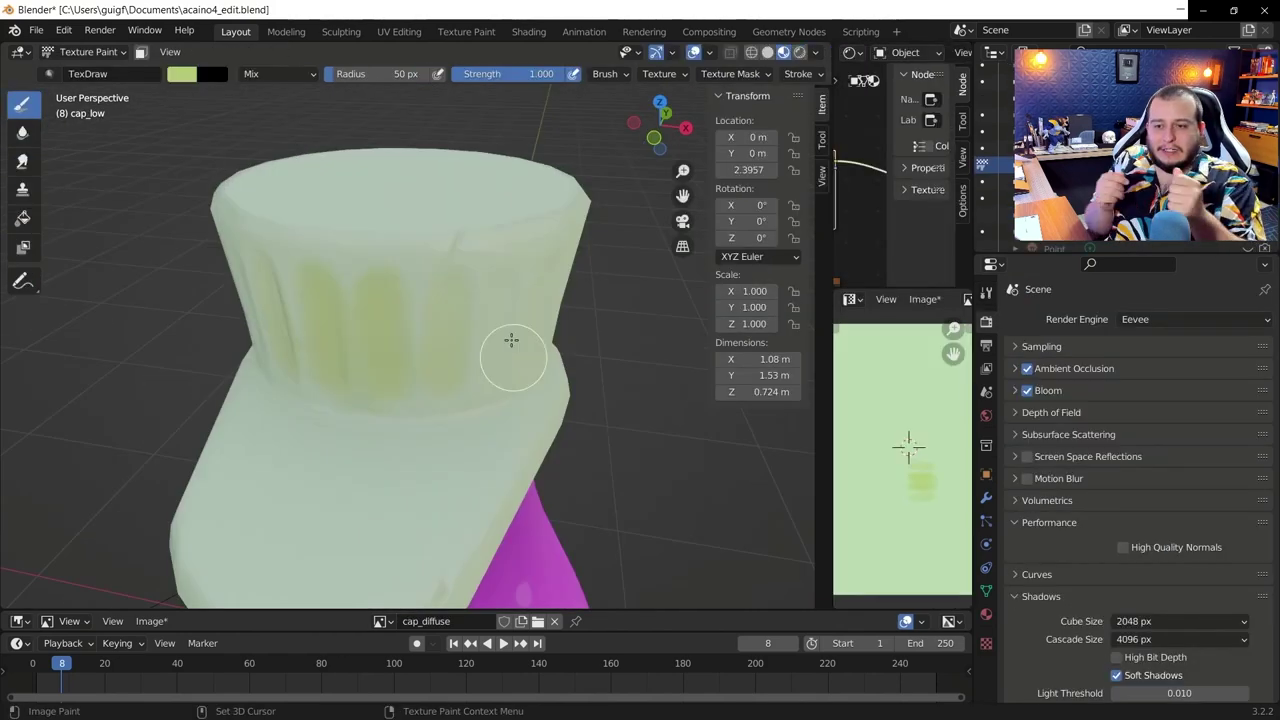
# Paint the cap's side grooves and underside in muted green with hue 0.217, saturation 0.180 and value 0.620
pyautogui.click(181, 73)
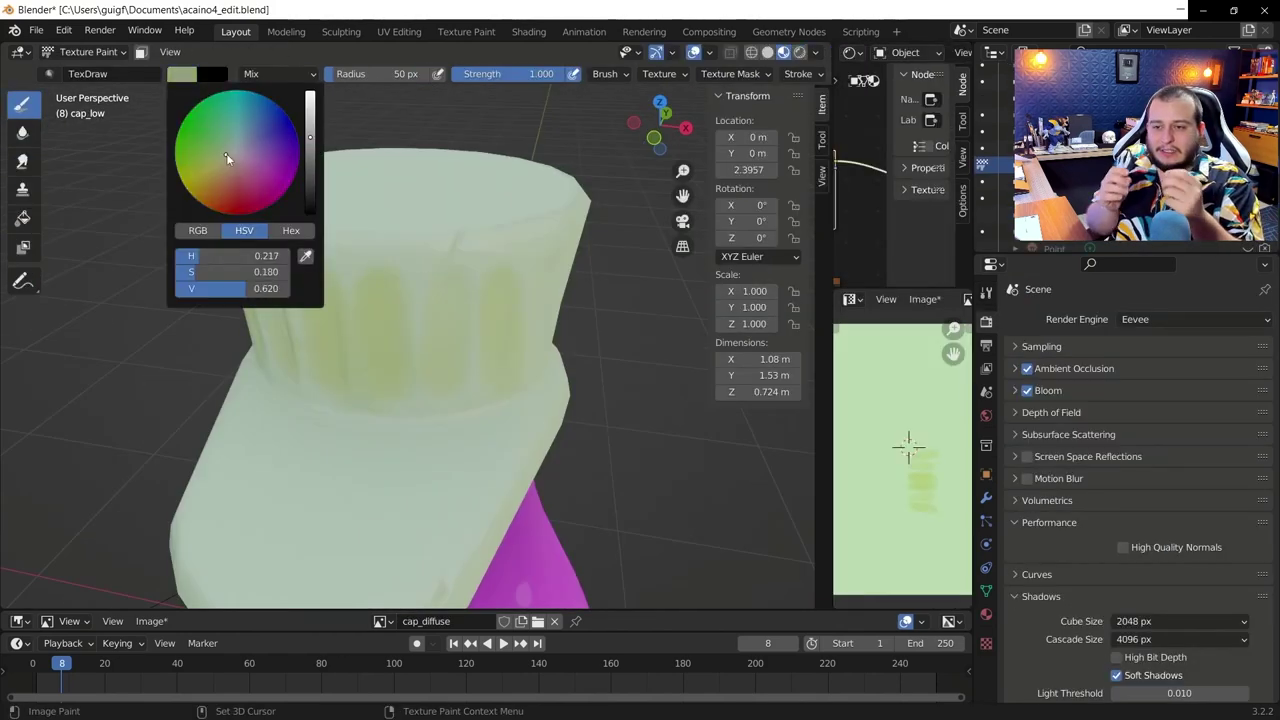
pyautogui.moveTo(300, 330); pyautogui.dragTo(354, 320, button='middle')
pyautogui.press('f')
pyautogui.click(300, 243)
pyautogui.moveTo(300, 243)
pyautogui.mouseDown(button='middle')
pyautogui.moveTo(180, 286)
pyautogui.moveTo(314, 246)
pyautogui.moveTo(423, 303)
pyautogui.moveTo(343, 367)
pyautogui.moveTo(420, 200)
pyautogui.moveTo(457, 157)
pyautogui.mouseUp(button='middle')
pyautogui.press('f')
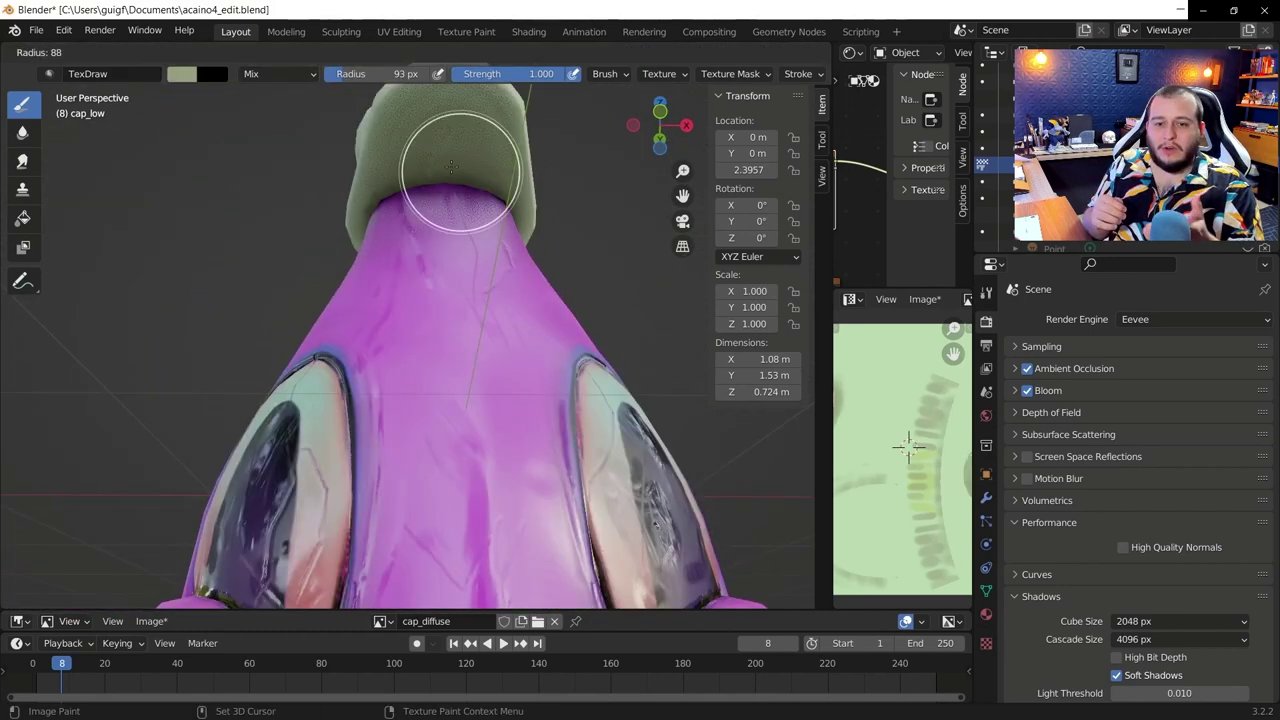
pyautogui.click(445, 234)
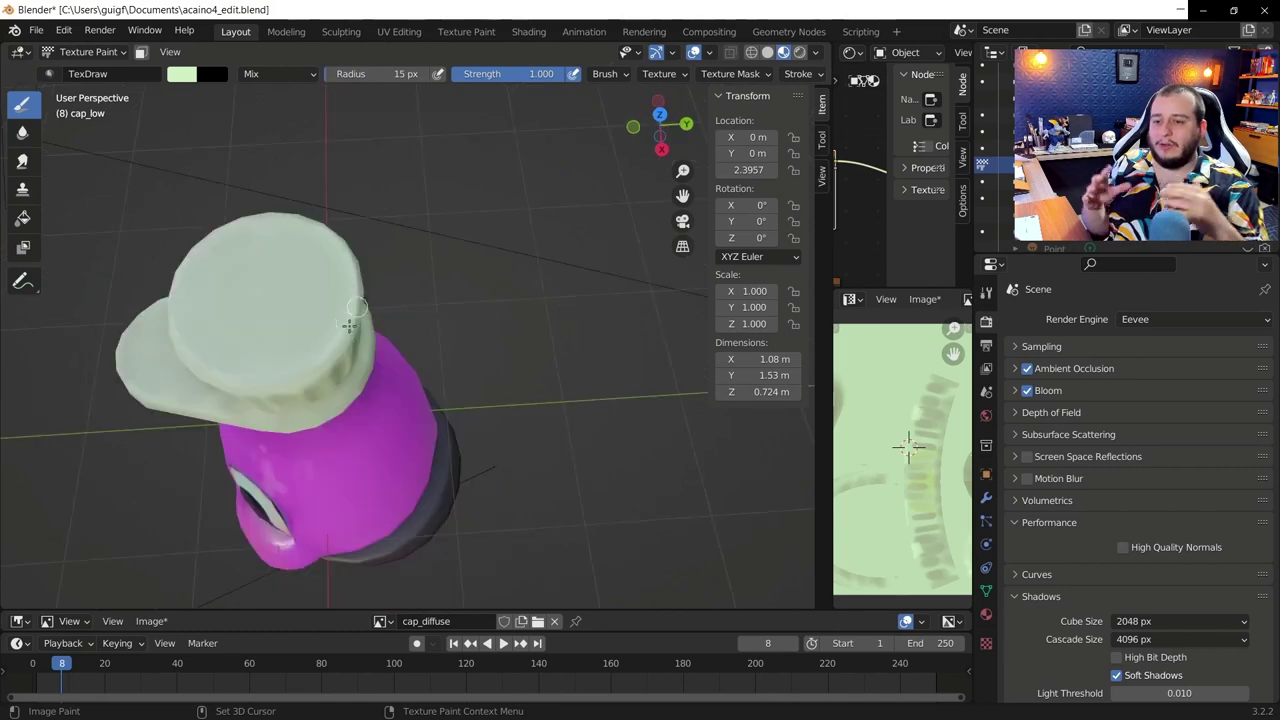
# Paint the cap's top and rim in light green tones with 15 px and 37 px brushes, and save the file
pyautogui.moveTo(349, 325); pyautogui.dragTo(393, 272, button='middle')
pyautogui.press('f')
pyautogui.click(393, 272)
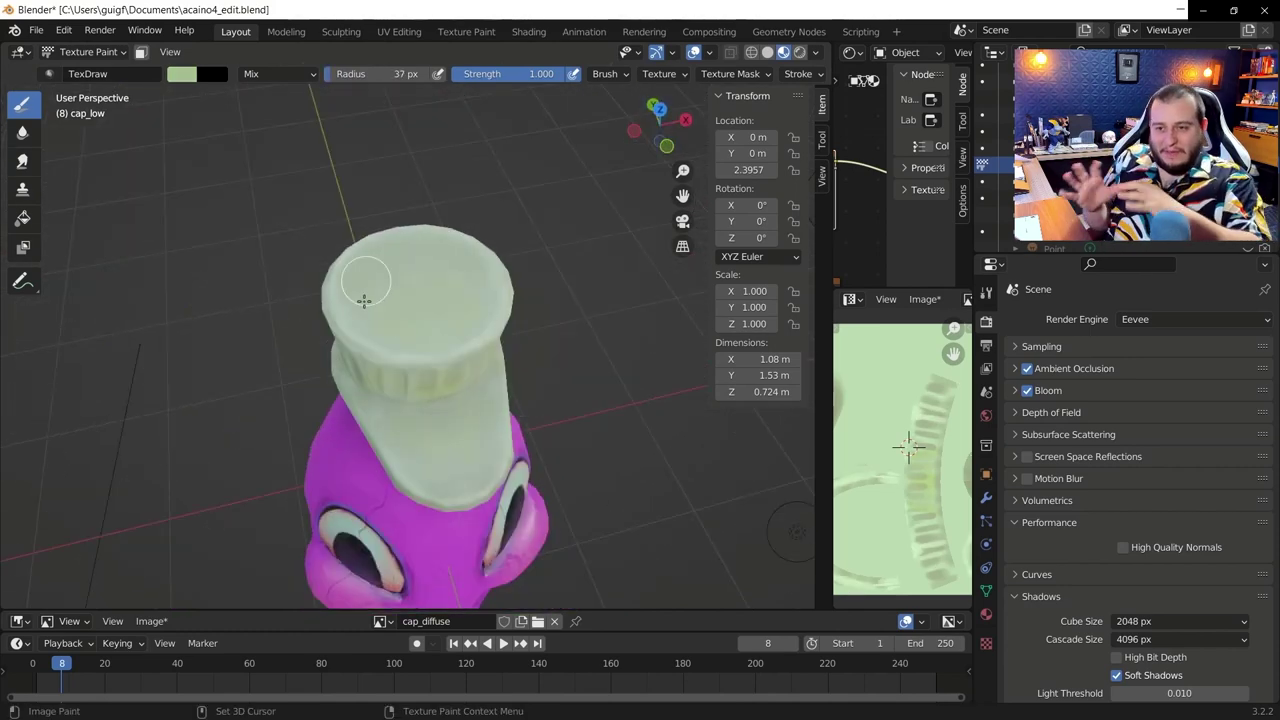
pyautogui.click(181, 74)
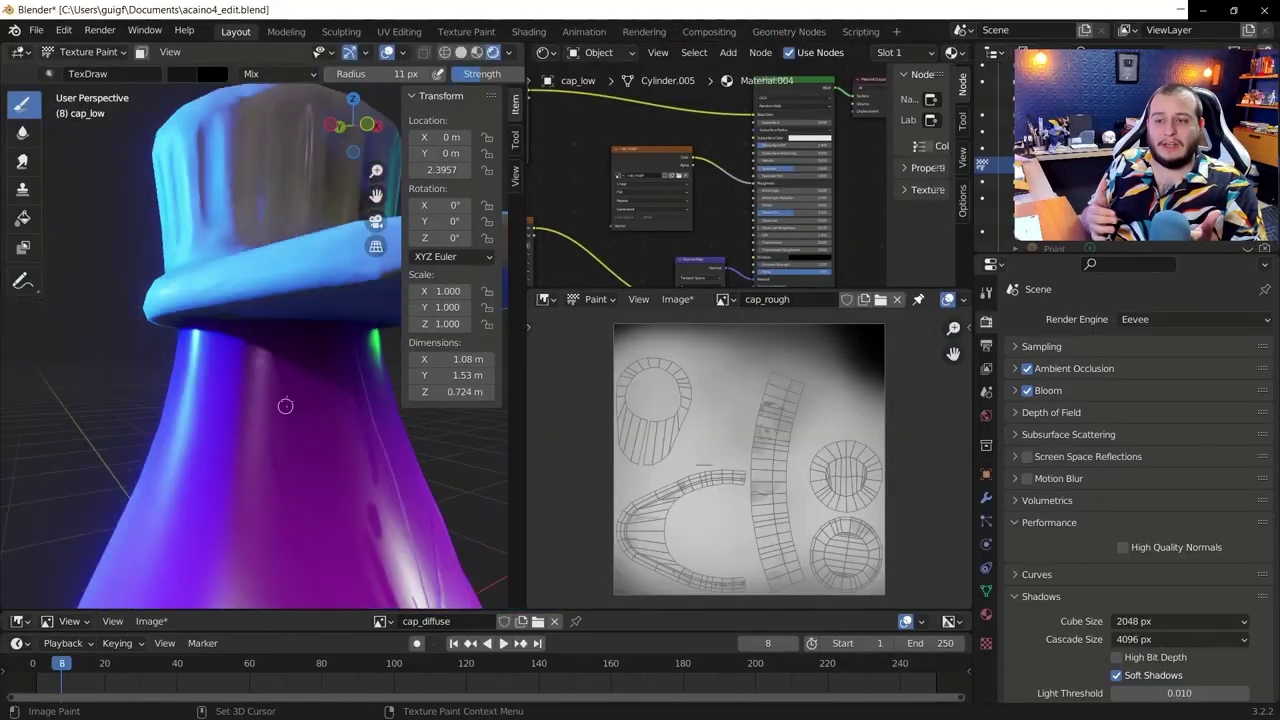
pyautogui.hotkey('ctrl', 's')
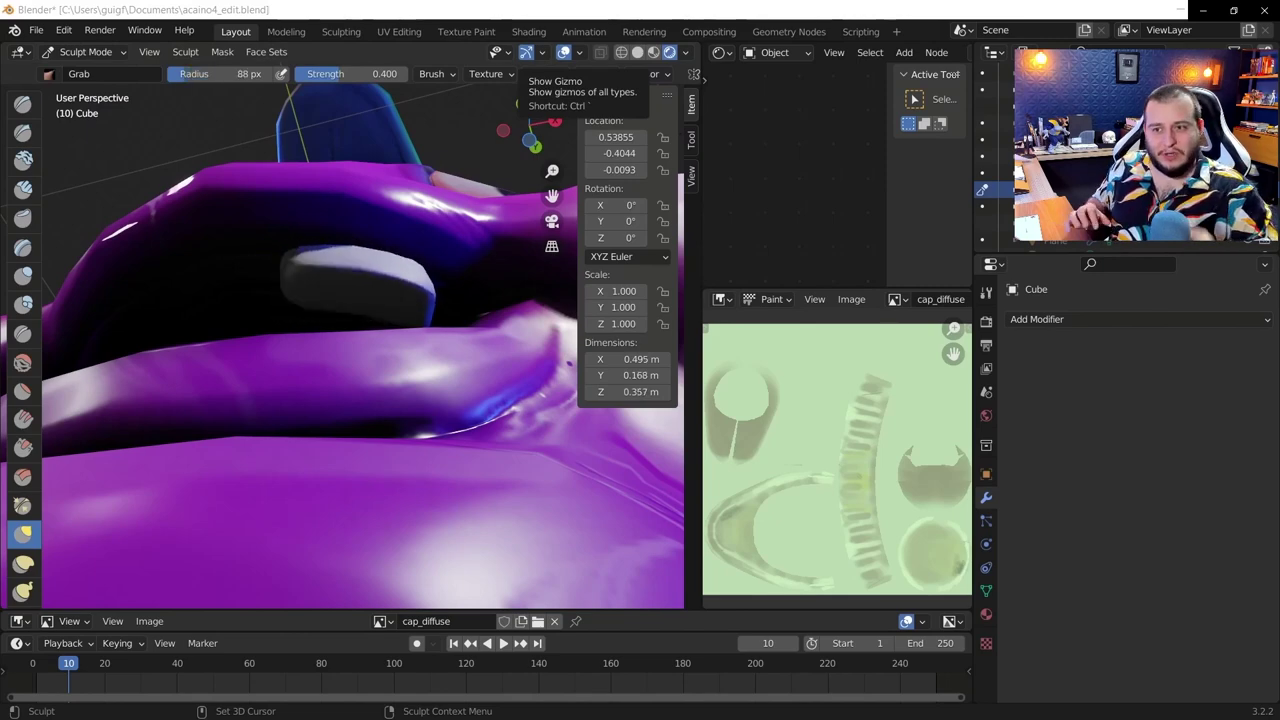
# Shape the teeth with the Grab brush and carve their surface details with a 12 px Crease brush at strength 0.564
pyautogui.moveTo(430, 330)
pyautogui.mouseDown(button='middle')
pyautogui.moveTo(400, 443)
pyautogui.moveTo(440, 350)
pyautogui.moveTo(470, 545)
pyautogui.mouseUp(button='middle')
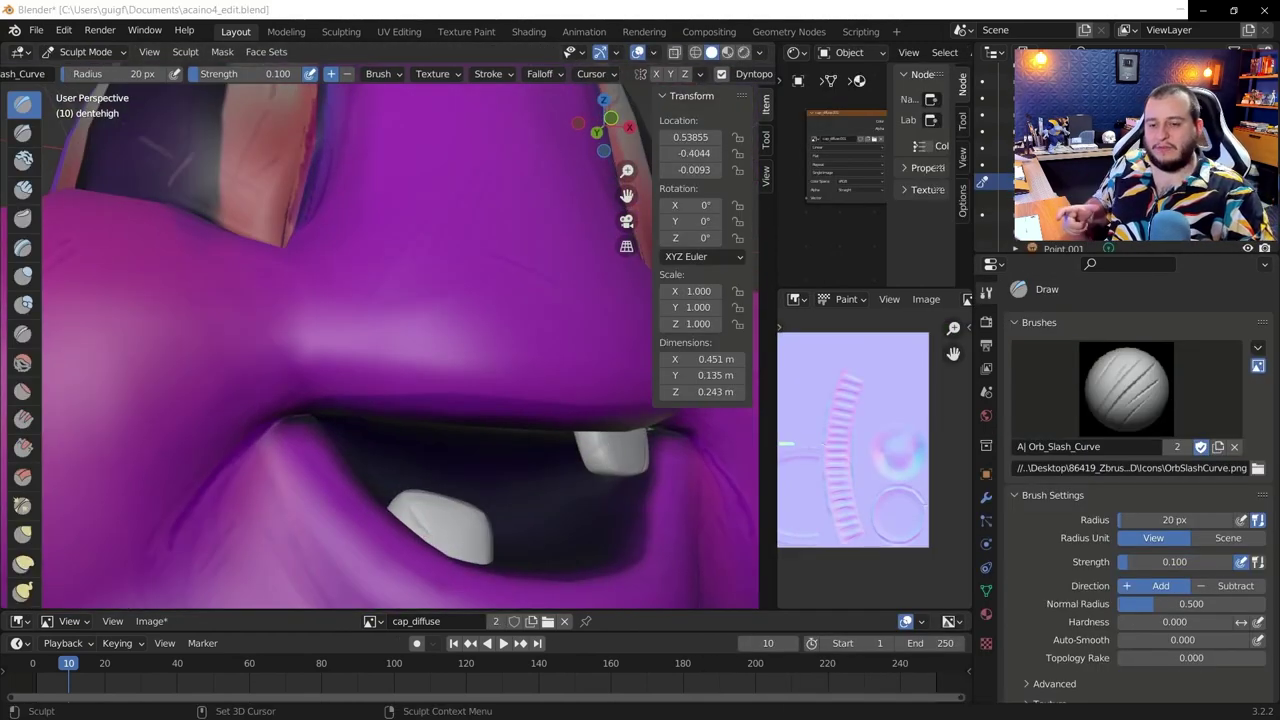
pyautogui.moveTo(420, 380); pyautogui.dragTo(440, 397, button='middle')
pyautogui.hotkey('shift', 'c')
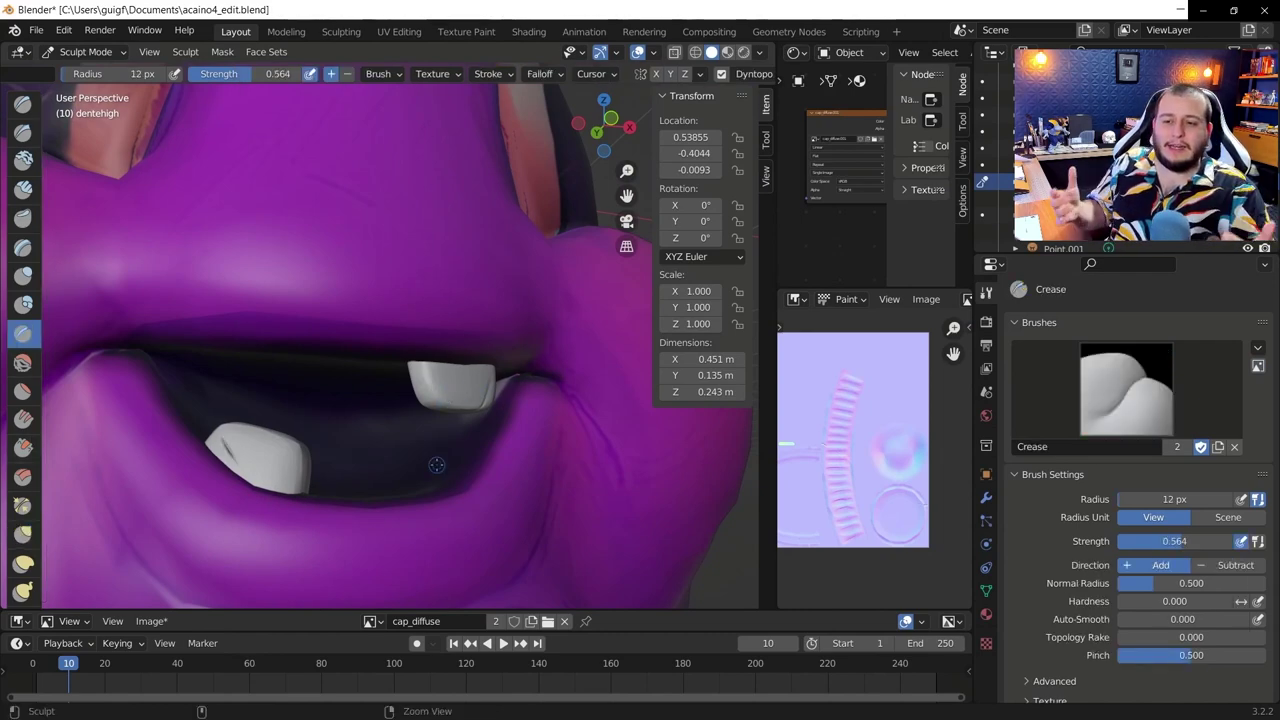
pyautogui.keyDown('shift'); pyautogui.moveTo(440, 403); pyautogui.dragTo(188, 503, button='middle'); pyautogui.keyUp('shift')
# Switch to texture painting and paint the teeth pale yellow with reddish edges on the cap_diffuse image
pyautogui.moveTo(357, 120); pyautogui.dragTo(210, 480, button='middle')
pyautogui.scroll(-6, 397, 406)
pyautogui.hotkey('ctrl', 'Tab')
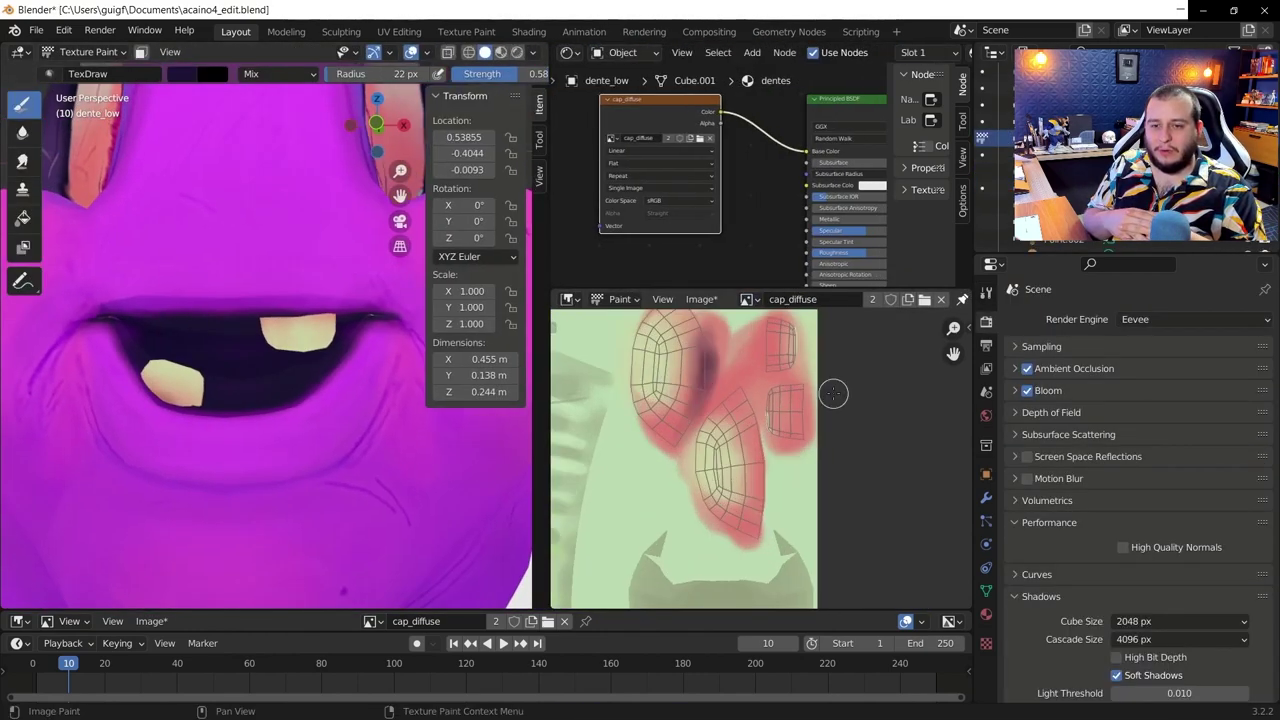
pyautogui.scroll(2, 833, 393)
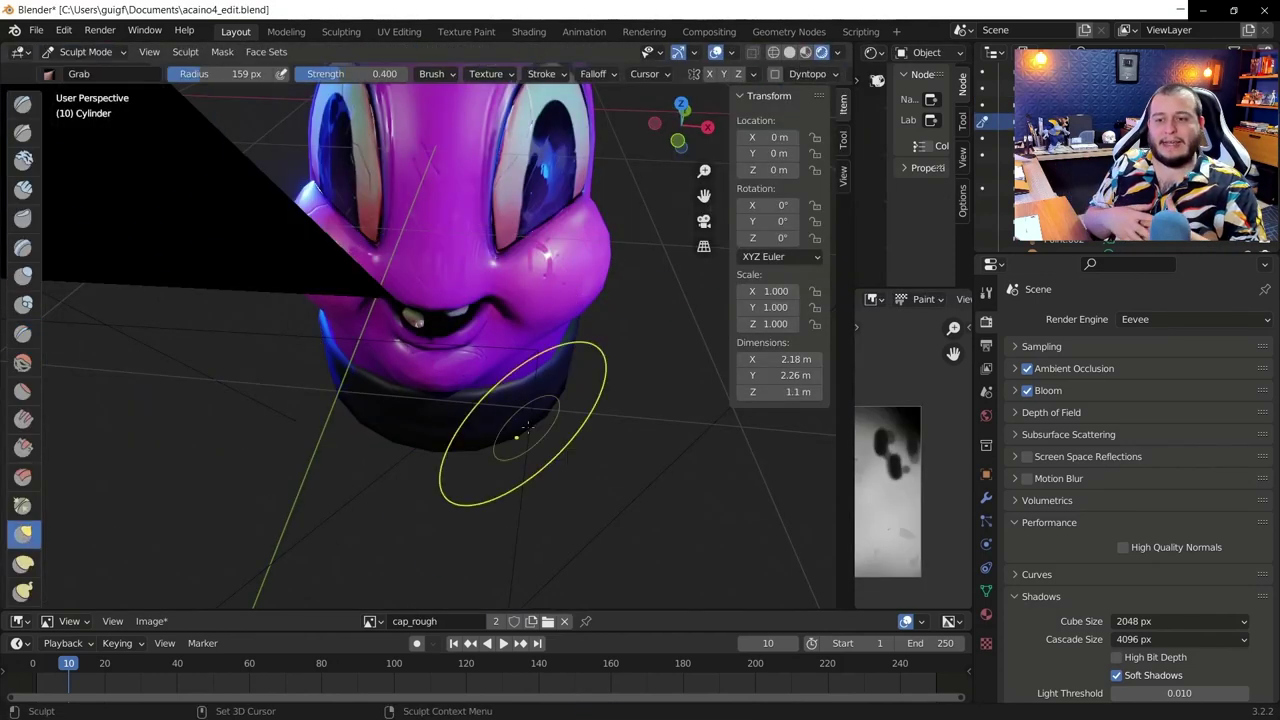
# Shape the collar around the character's base with Grab and carve its seams with a 16 px Orb_Cracks_Smooth_Edge brush
pyautogui.moveTo(420, 430)
pyautogui.mouseDown(button='middle')
pyautogui.moveTo(514, 314)
pyautogui.moveTo(443, 457)
pyautogui.mouseUp(button='middle')
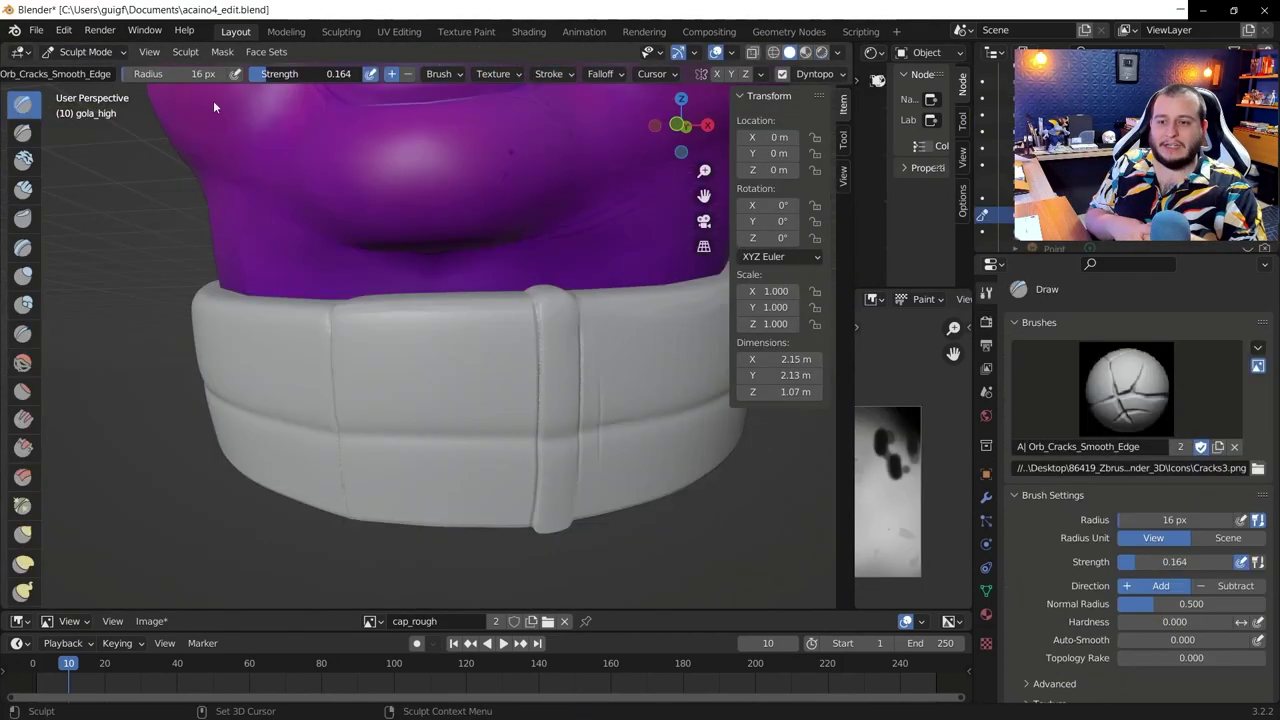
pyautogui.moveTo(530, 447); pyautogui.dragTo(467, 316, button='middle')
pyautogui.moveTo(458, 543); pyautogui.dragTo(538, 462, button='middle')
pyautogui.press('[')
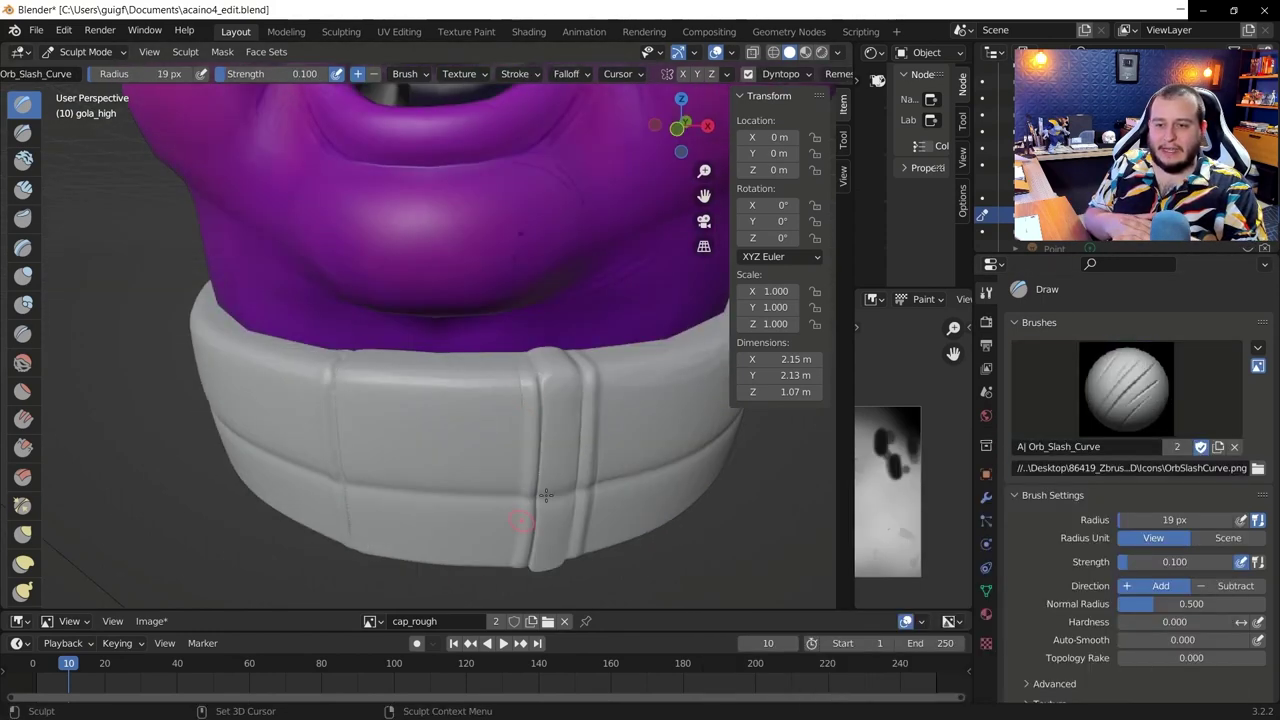
# Cut fine lines and slashes beside the collar's vertical band with a 19 px Orb_Slash_Curve brush
pyautogui.moveTo(530, 341); pyautogui.dragTo(504, 427, button='middle')
pyautogui.moveTo(470, 485)
pyautogui.mouseDown(button='middle')
pyautogui.moveTo(529, 389)
pyautogui.moveTo(500, 423)
pyautogui.mouseUp(button='middle')
pyautogui.press('f')
pyautogui.click(571, 463)
pyautogui.moveTo(571, 463)
pyautogui.mouseDown(button='middle')
pyautogui.moveTo(200, 320)
pyautogui.moveTo(418, 487)
pyautogui.mouseUp(button='middle')
pyautogui.moveTo(434, 550)
pyautogui.mouseDown(button='middle')
pyautogui.moveTo(440, 480)
pyautogui.moveTo(468, 420)
pyautogui.moveTo(454, 430)
pyautogui.moveTo(457, 486)
pyautogui.moveTo(440, 470)
pyautogui.moveTo(460, 430)
pyautogui.moveTo(500, 429)
pyautogui.mouseUp(button='middle')
# Add rough surface noise across the collar's front with a 55 px Orb_Rock_Noise brush at strength 0.210
pyautogui.click(1126, 390)
pyautogui.click(871, 470)
pyautogui.scroll(2, 590, 364)
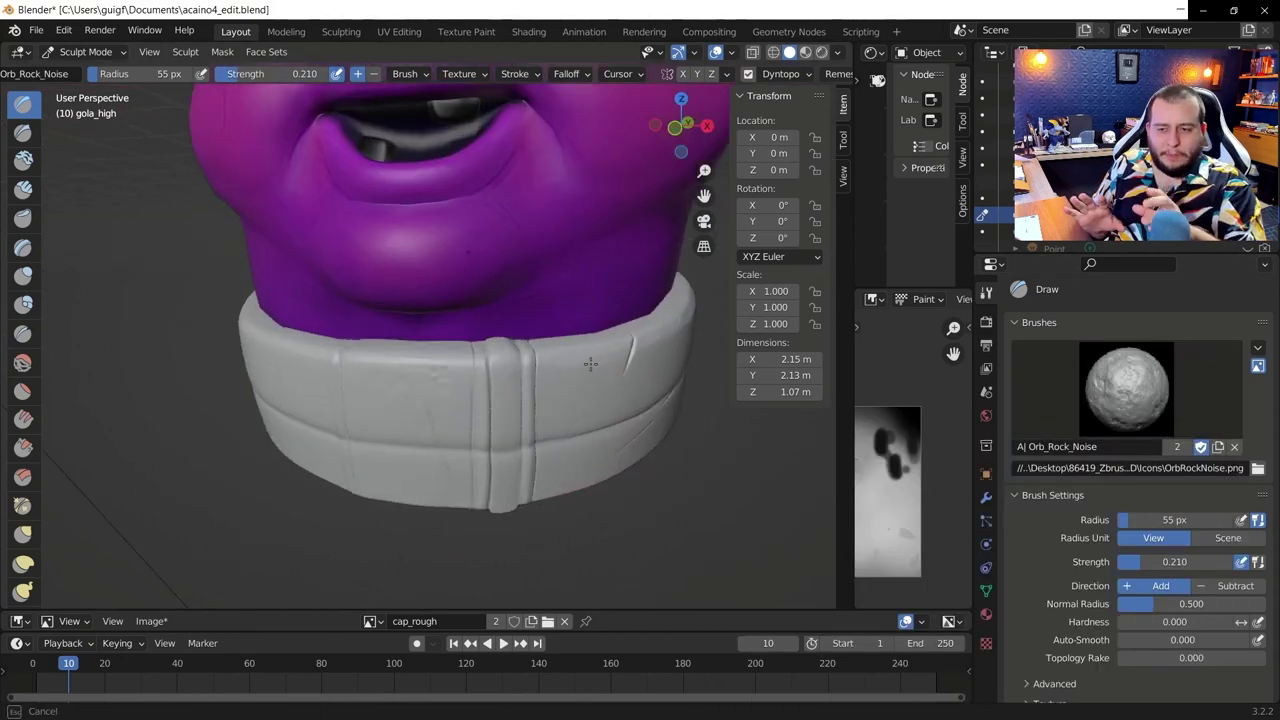
pyautogui.moveTo(359, 337); pyautogui.dragTo(430, 460, button='middle')
pyautogui.press('f')
pyautogui.click(540, 540)
pyautogui.moveTo(540, 540)
pyautogui.mouseDown(button='middle')
pyautogui.moveTo(441, 416)
pyautogui.moveTo(258, 404)
pyautogui.moveTo(476, 365)
pyautogui.mouseUp(button='middle')
# Build up the collar's vertical band and nearby folds with a 38 px Clay Strips brush at strength 0.600
pyautogui.press('l')
pyautogui.press('c')
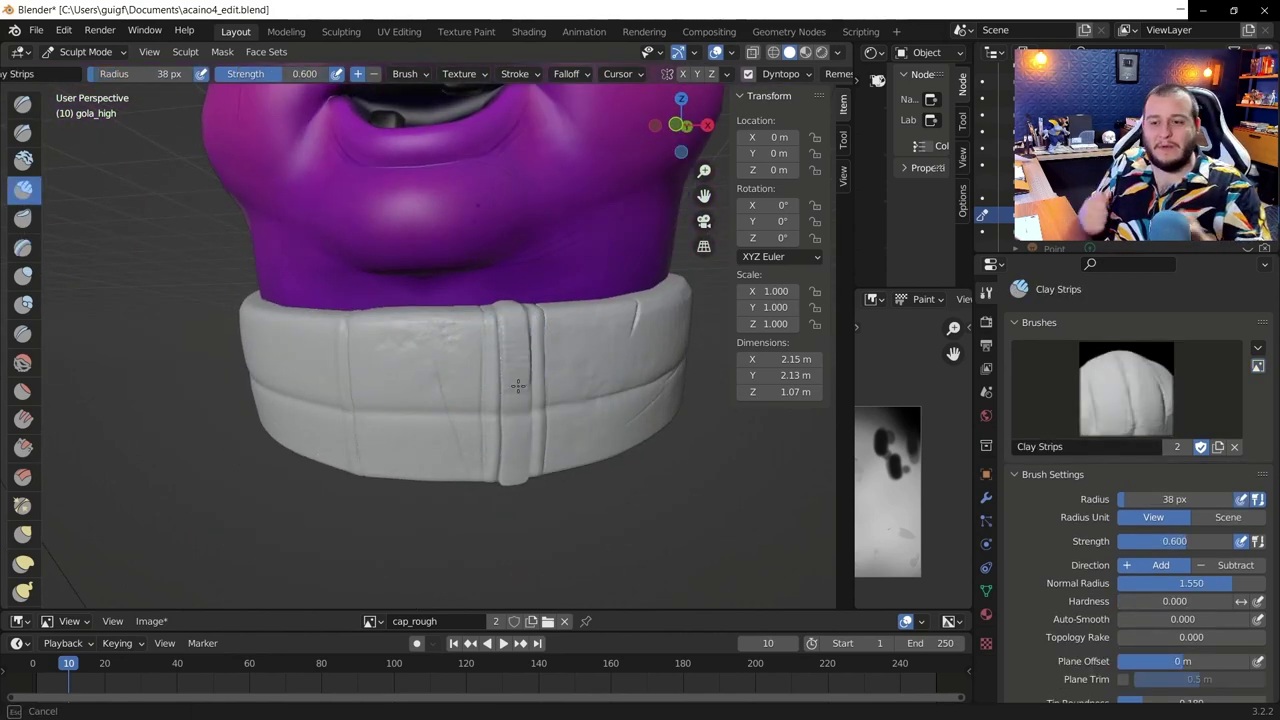
pyautogui.moveTo(513, 408); pyautogui.dragTo(430, 460, button='middle')
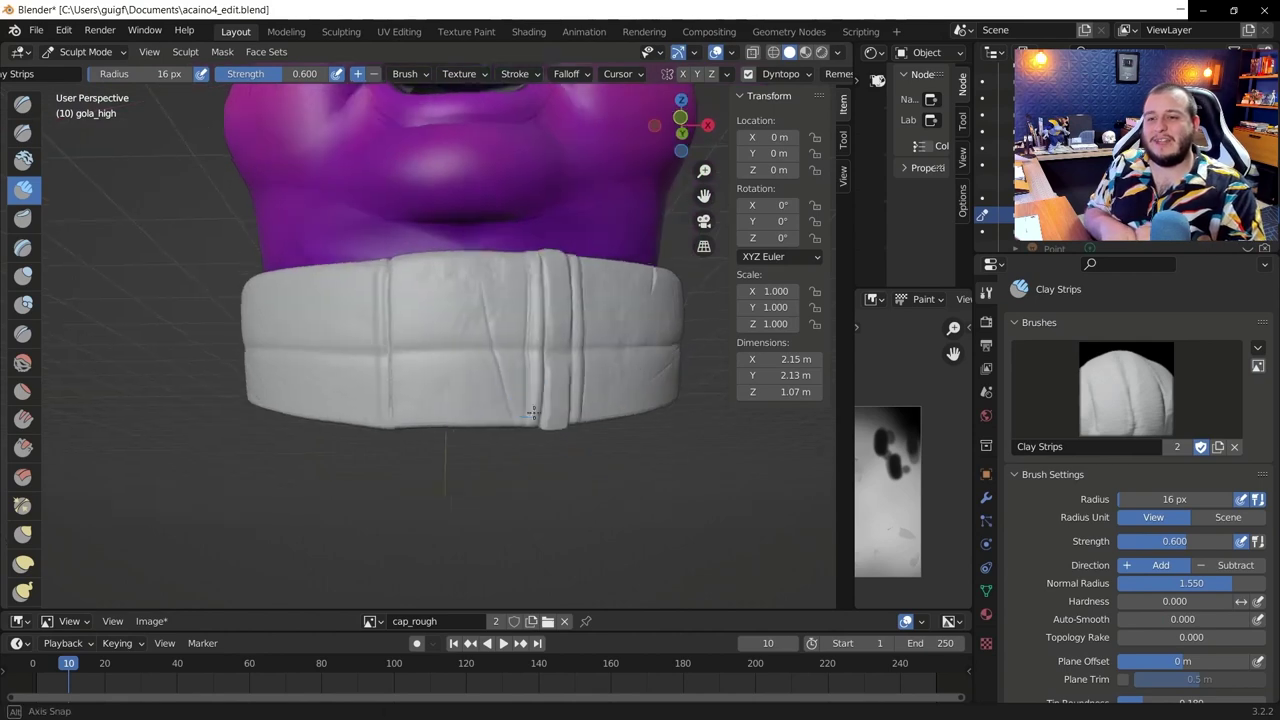
# Add creases and wear marks to the collar's panels with the Orb slash and Orb_rub alpha brushes
pyautogui.click(1127, 390)
pyautogui.click(1080, 493)
pyautogui.click(1127, 390)
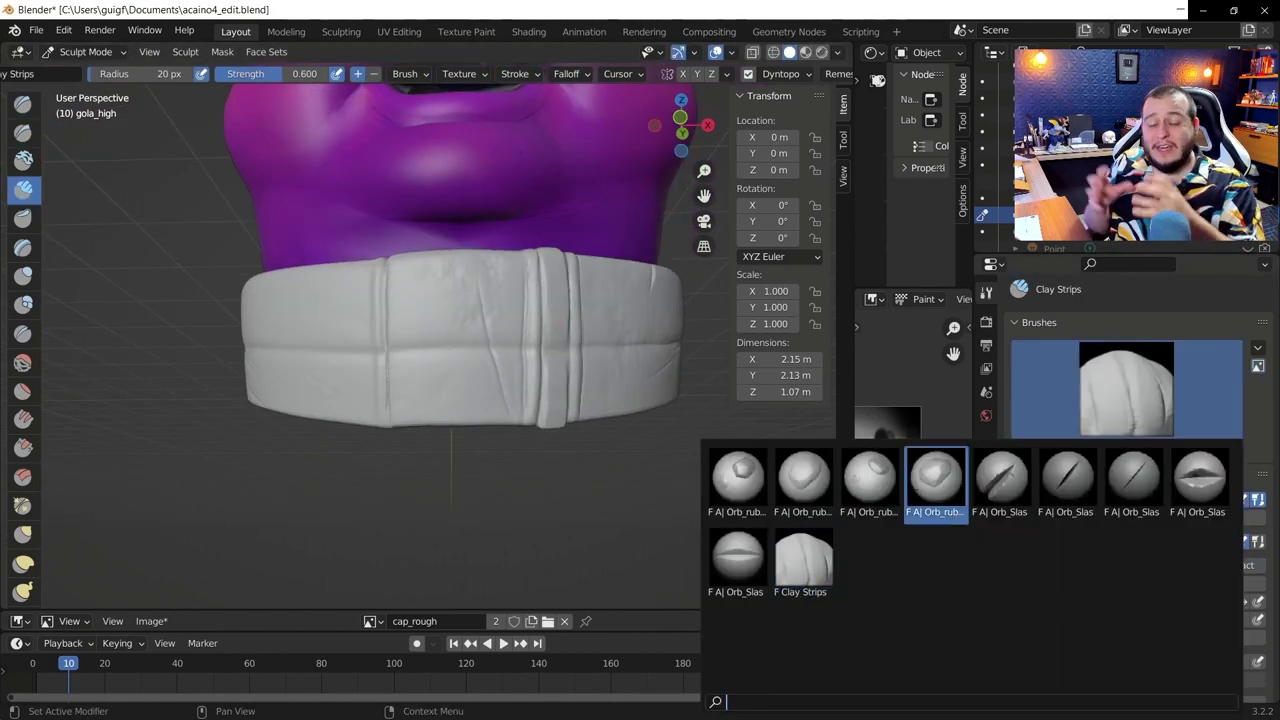
pyautogui.click(943, 486)
pyautogui.scroll(-5, 348, 420)
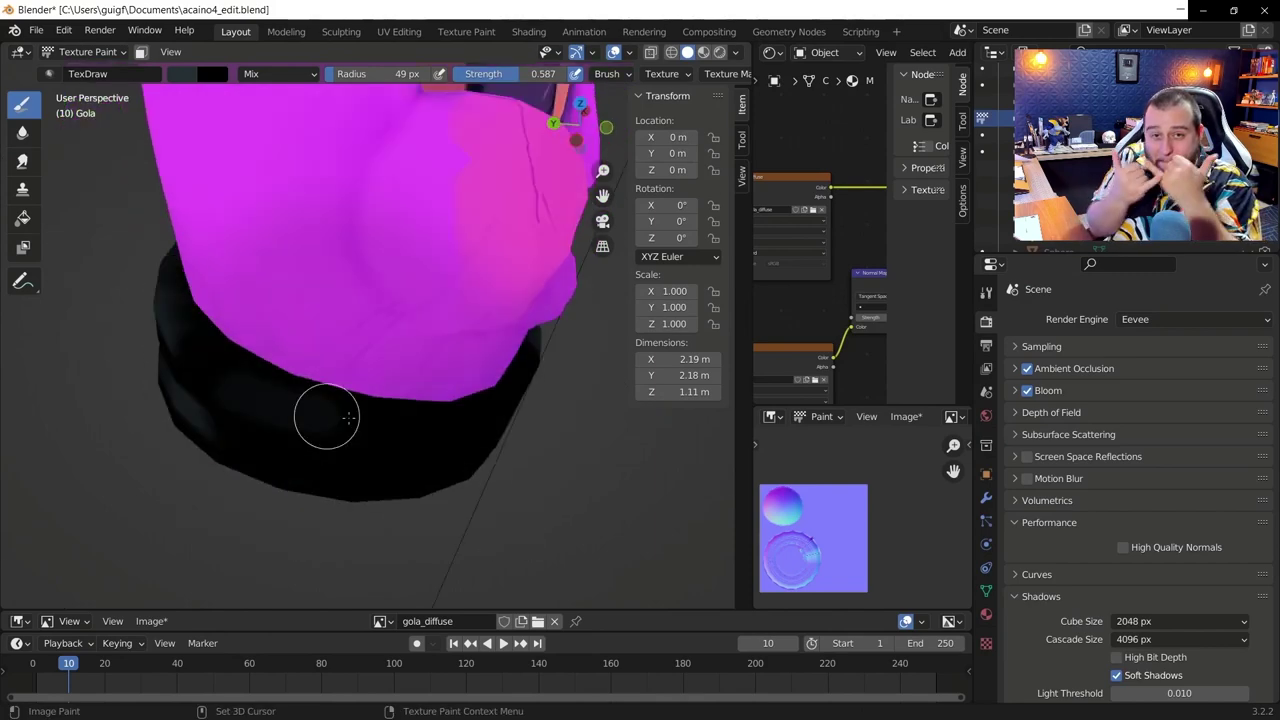
# Paint the collar's panels in dark slate on the gola_diffuse image with a brush of about 54 px, keeping the seams black
pyautogui.moveTo(348, 420)
pyautogui.mouseDown(button='middle')
pyautogui.moveTo(514, 400)
pyautogui.moveTo(543, 334)
pyautogui.moveTo(408, 474)
pyautogui.moveTo(413, 447)
pyautogui.moveTo(314, 443)
pyautogui.moveTo(270, 391)
pyautogui.moveTo(491, 449)
pyautogui.mouseUp(button='middle')
pyautogui.press('f')
pyautogui.click(408, 474)
pyautogui.press('f')
pyautogui.click(474, 457)
pyautogui.press('s')
pyautogui.click(270, 391)
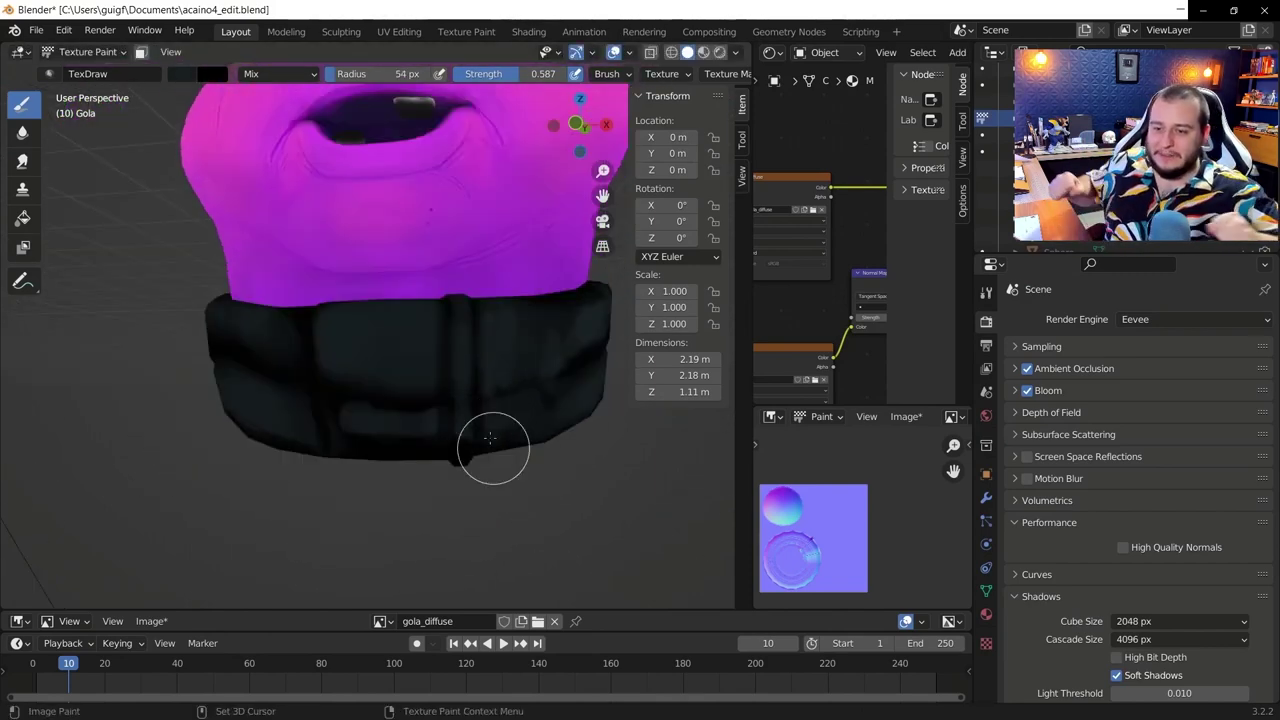
# Set the paint brush radius to 4 px for the collar's fine details and switch the viewport to rendered shading
pyautogui.press('f')
pyautogui.click(491, 449)
pyautogui.click(719, 52)
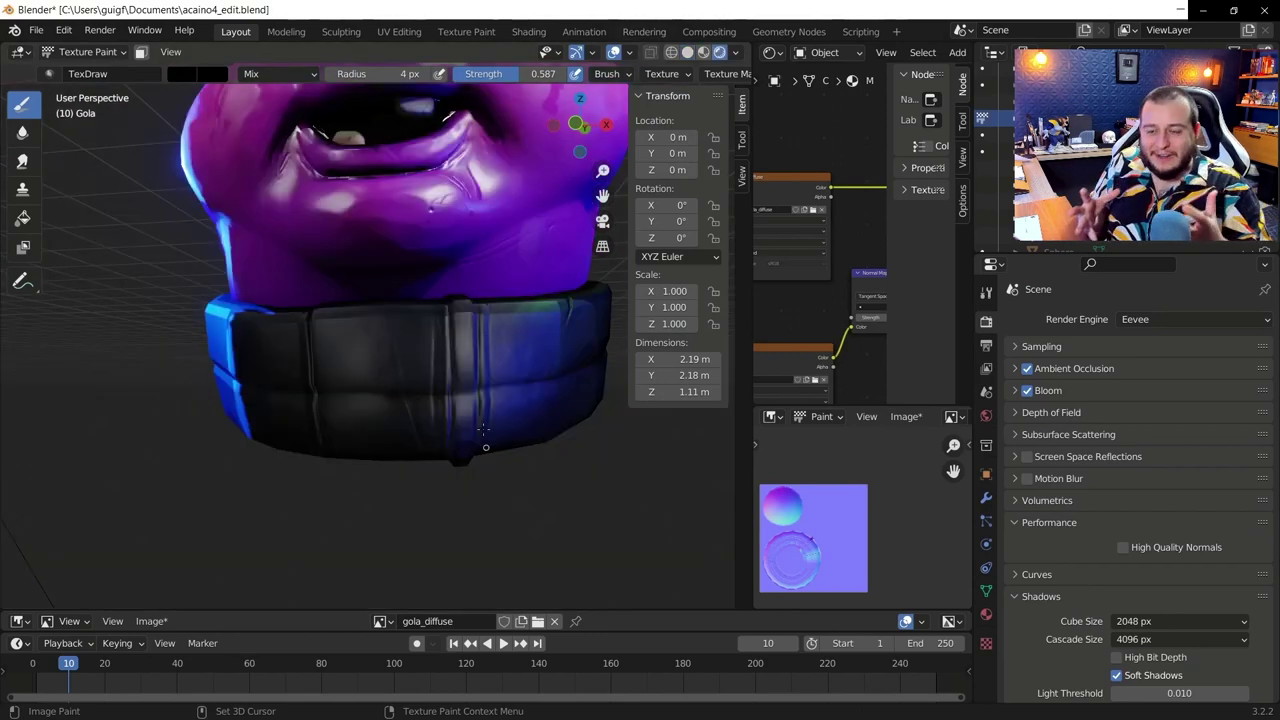
pyautogui.scroll(-4, 486, 447)
pyautogui.scroll(4, 642, 468)
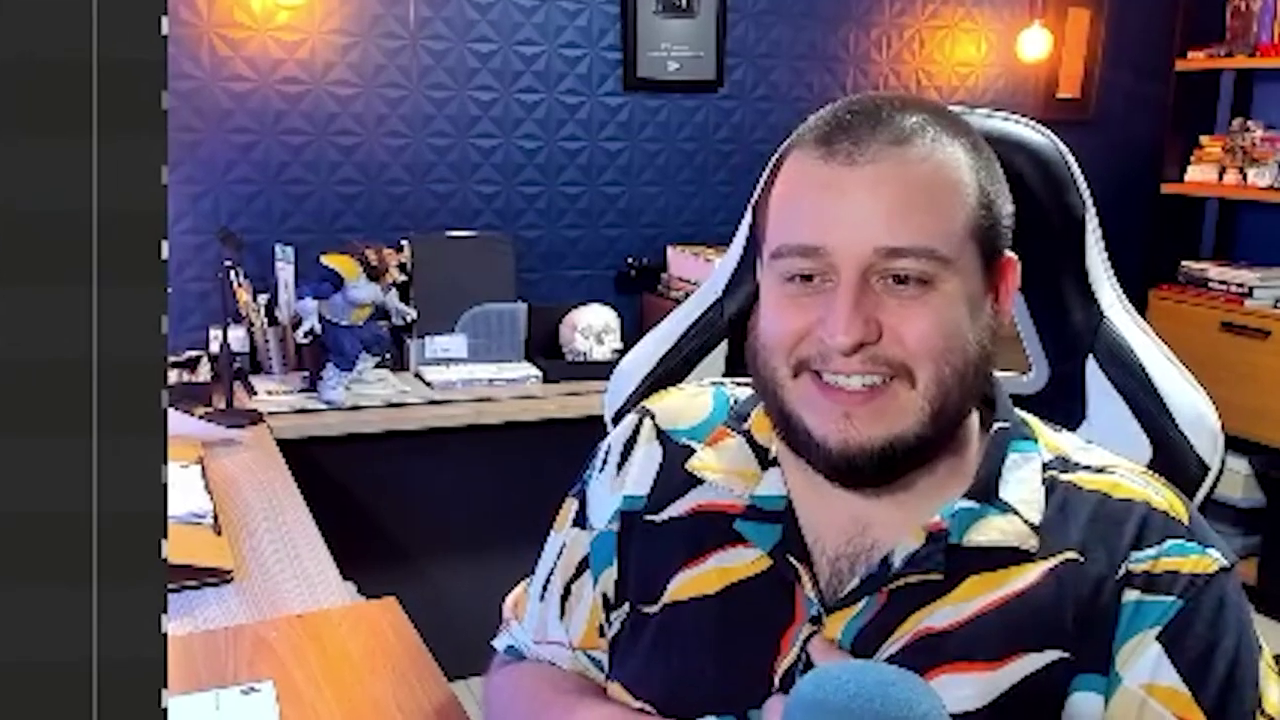